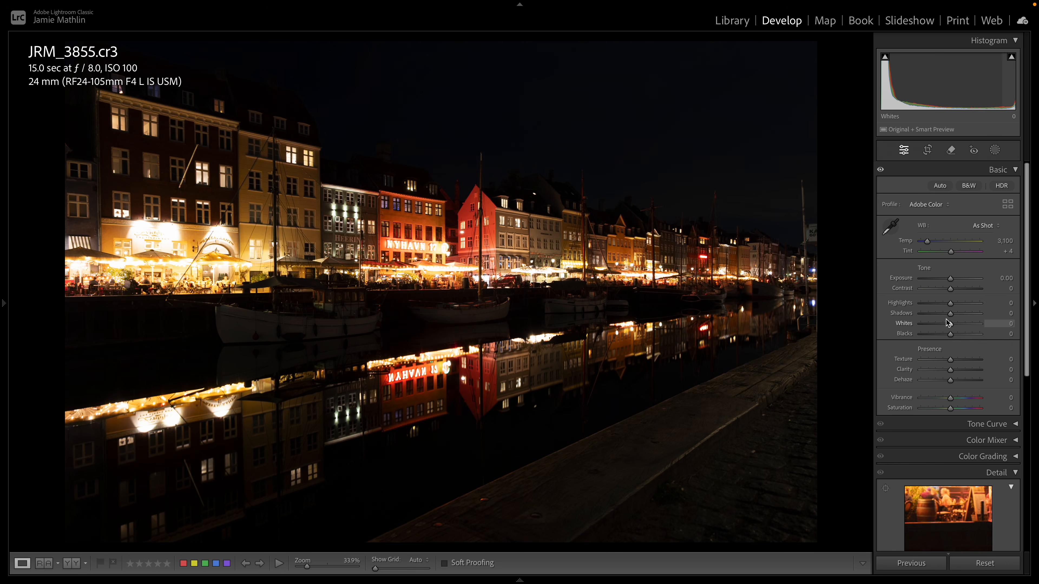
Raise Shadows to +100 and lower Highlights to -71 on JRM_3855.cr3.
drag(950, 314, 989, 317)
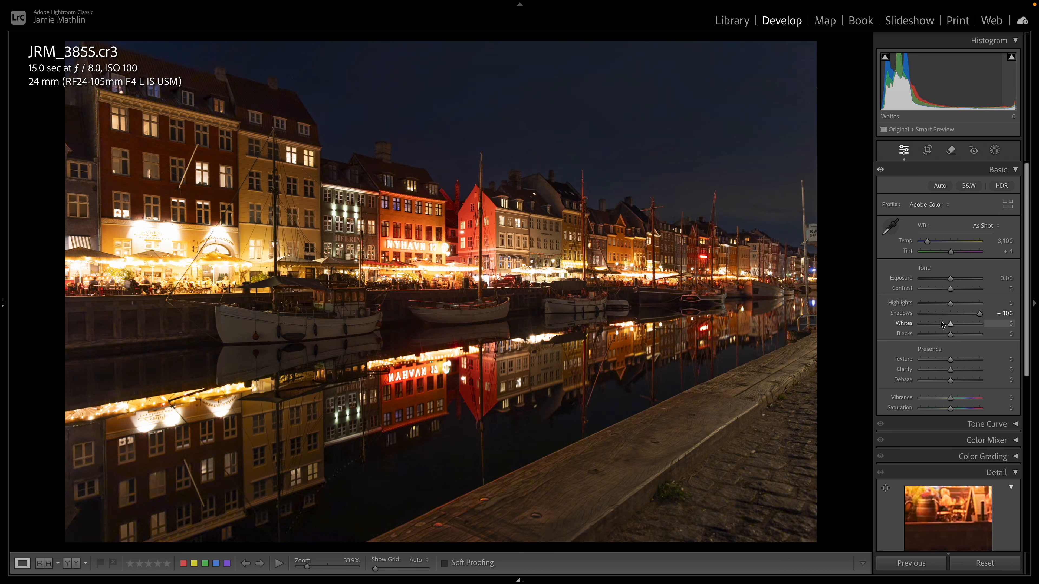
drag(950, 303, 919, 303)
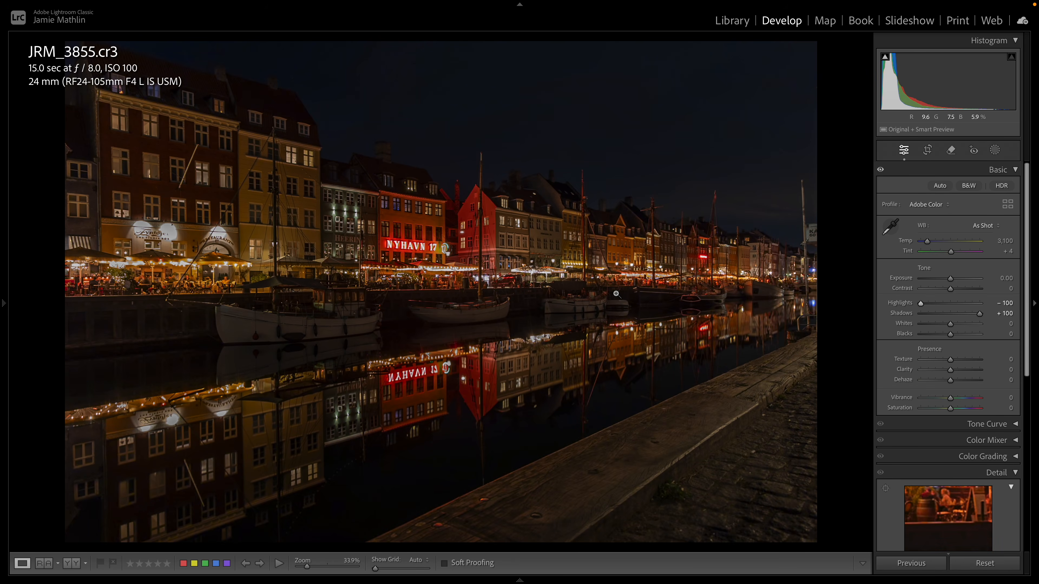
drag(920, 303, 930, 303)
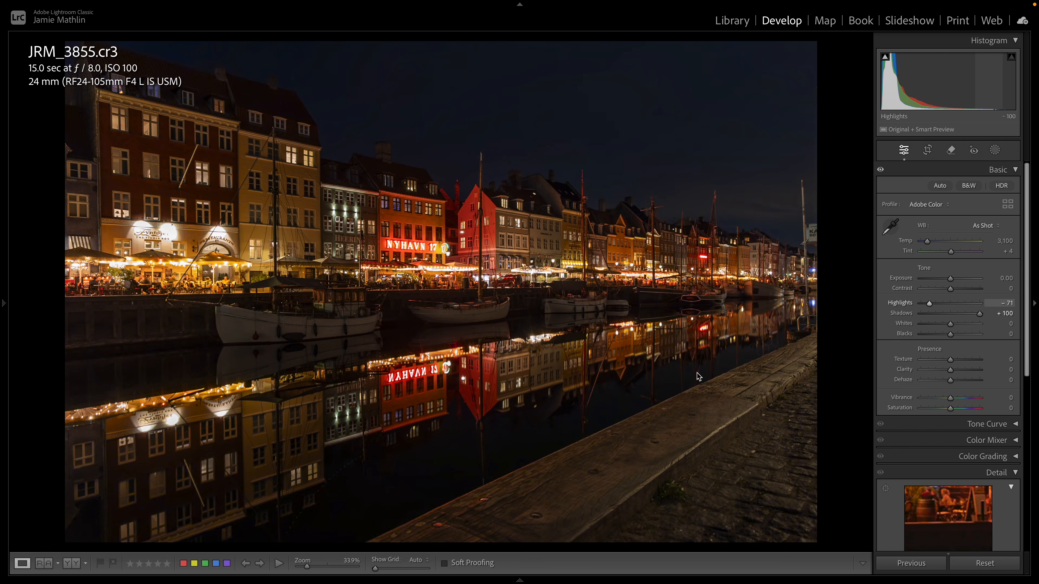
On JRM_3856.cr3, set Highlights to -78, Shadows to +100, Whites to +17 and Blacks to +22, checking the restaurant lights up close.
mouse_move(466, 580)
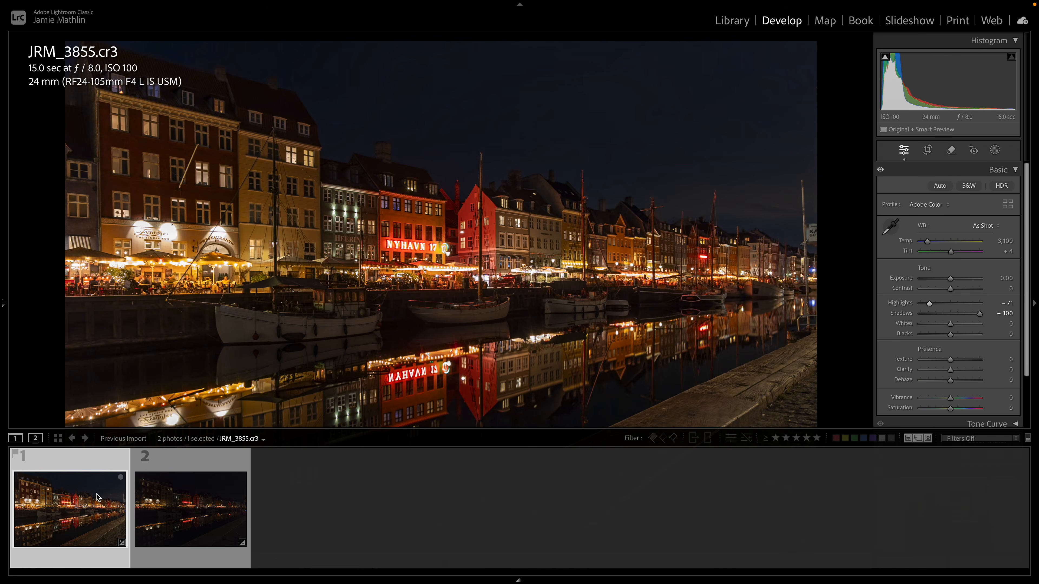
click(187, 515)
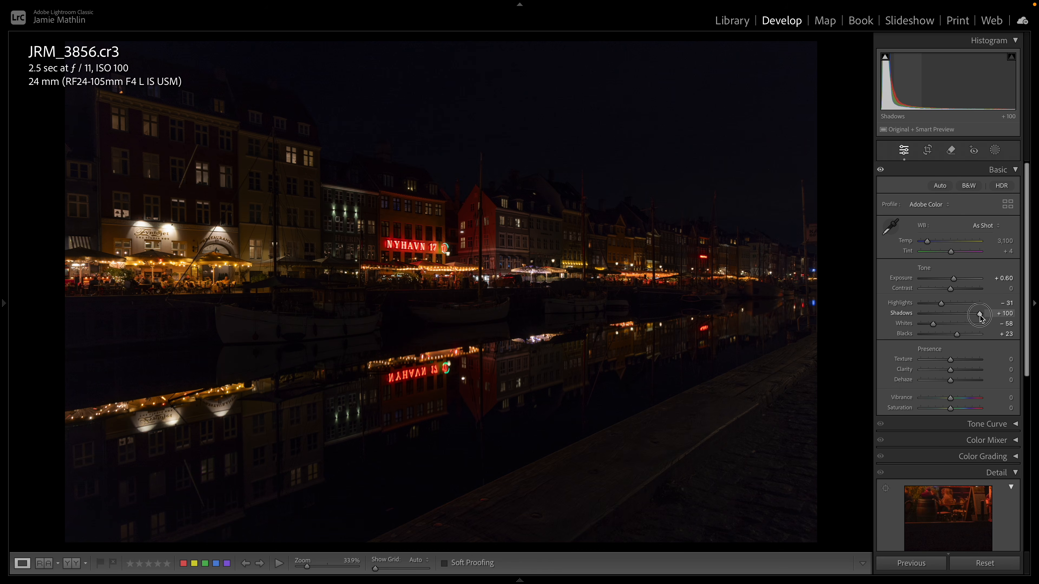
drag(940, 303, 928, 310)
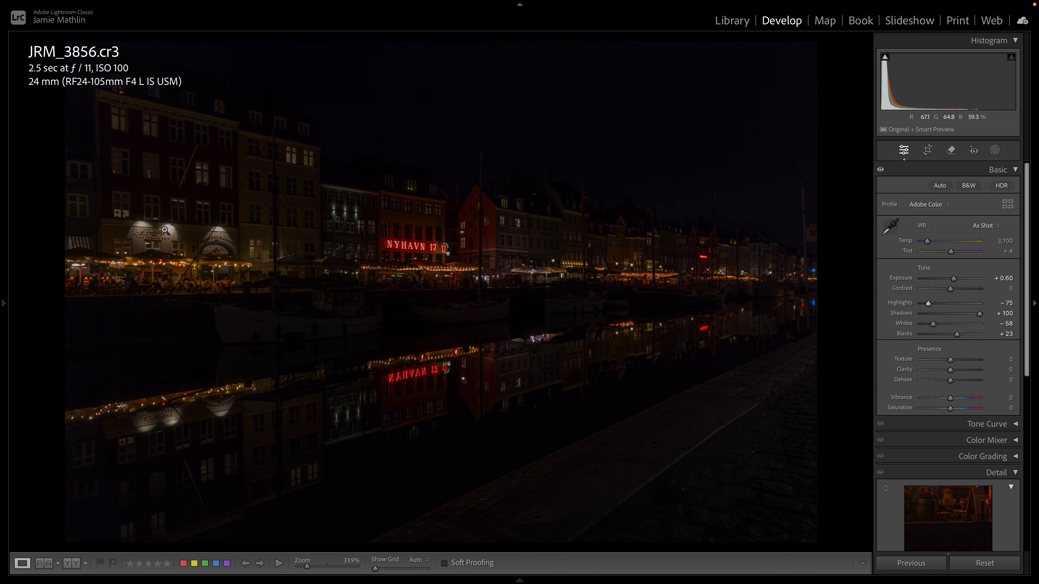
click(165, 230)
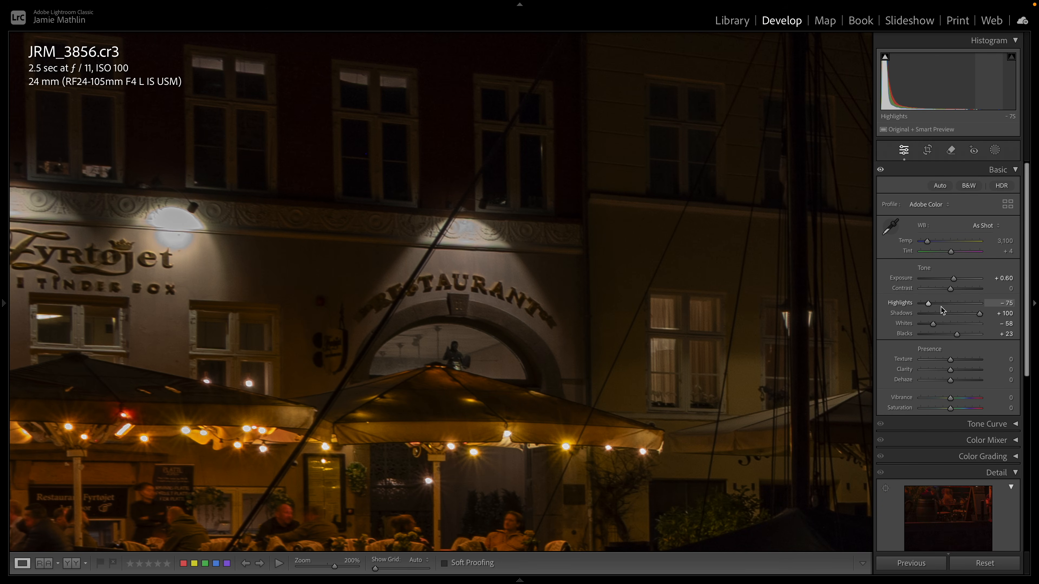
drag(929, 305, 928, 307)
click(465, 330)
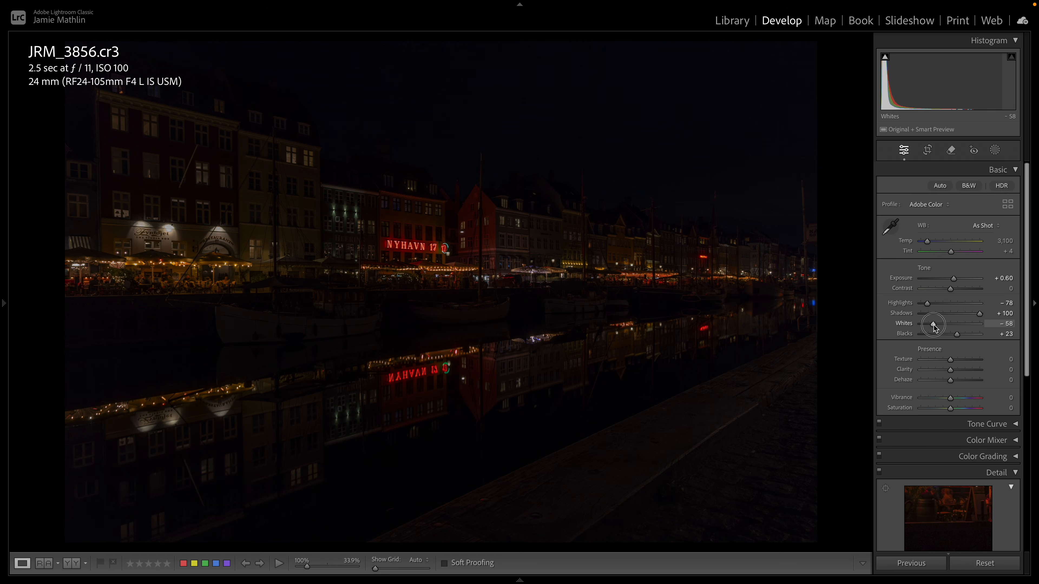
drag(934, 325, 959, 339)
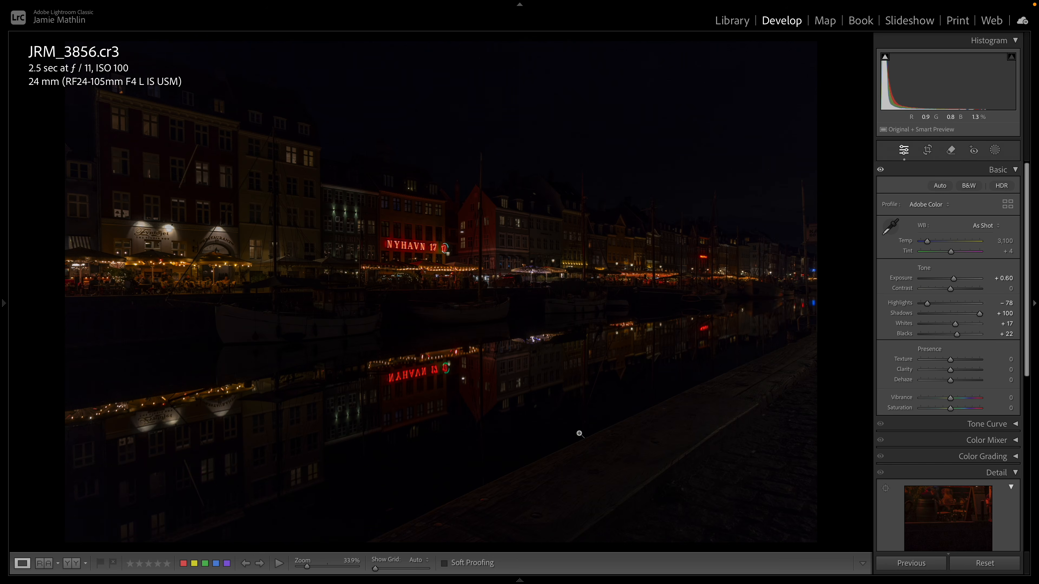
Return to JRM_3855.cr3 and set Whites to -47 and Blacks to +8.
mouse_move(270, 582)
click(88, 509)
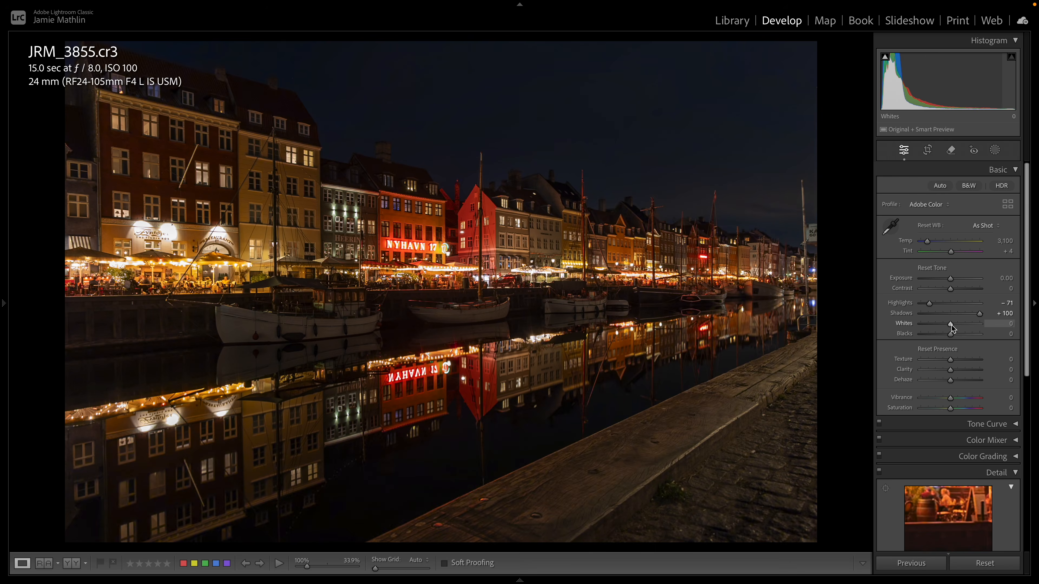
mouse_move(951, 326)
mouse_down()
mouse_move(937, 326)
mouse_move(953, 338)
mouse_up()
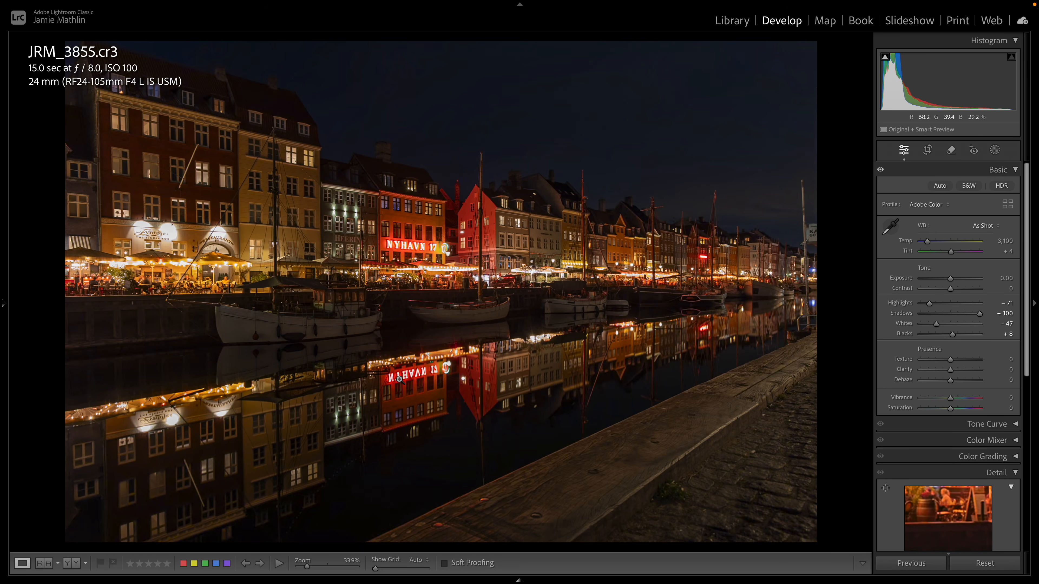
Compare the two exposures and raise the Exposure of JRM_3856.cr3 to +1.70.
mouse_move(180, 581)
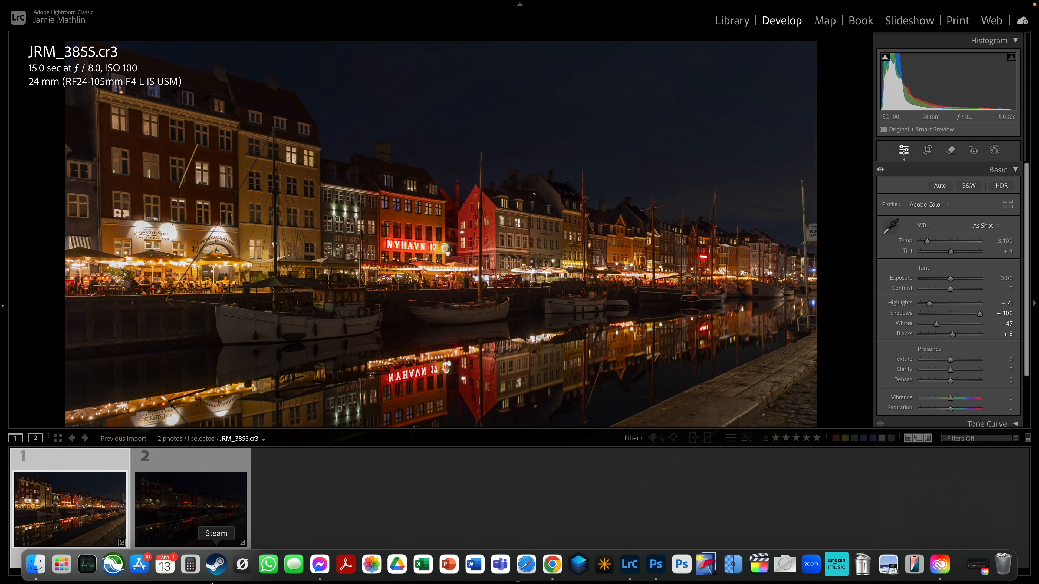
click(181, 507)
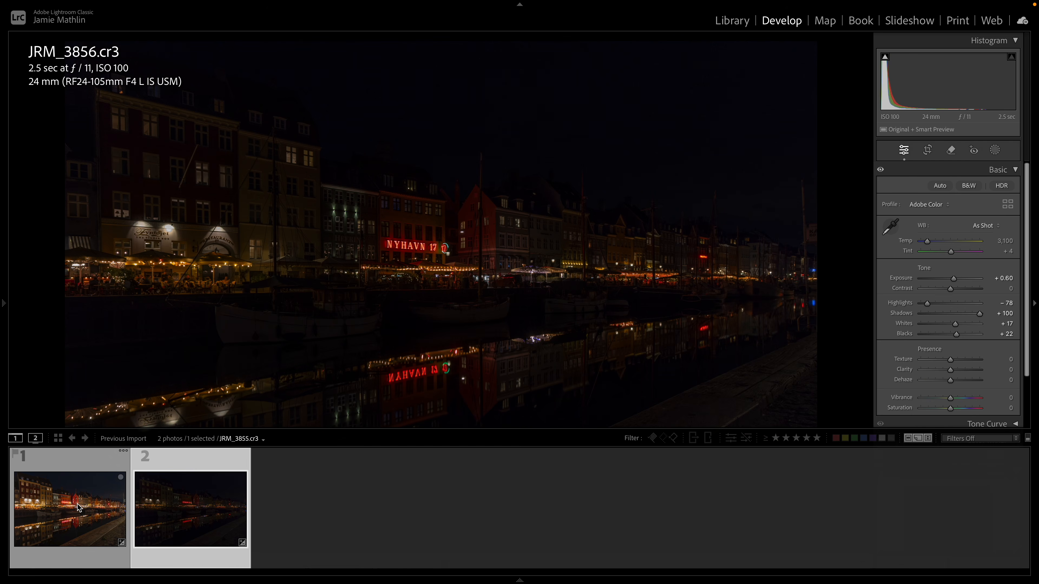
click(79, 507)
click(179, 516)
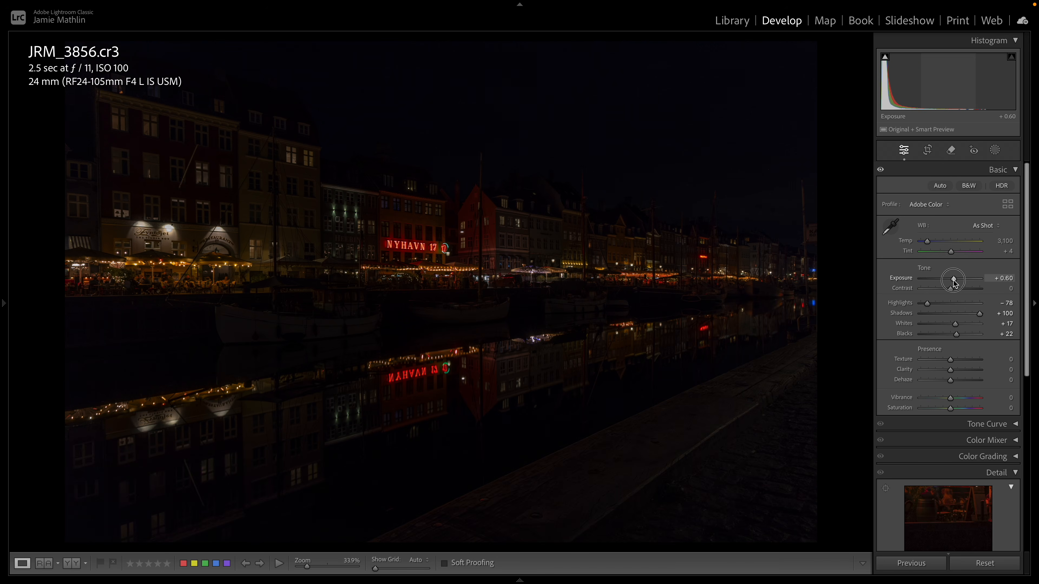
drag(954, 284, 961, 284)
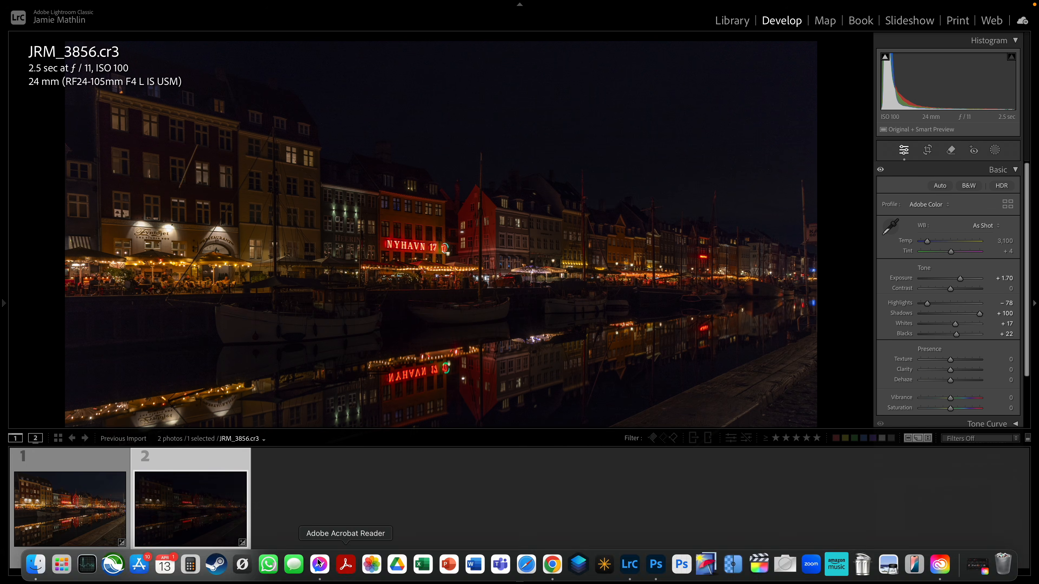
Check the sky of JRM_3855.cr3 for noise and open AI Denoise for both photos together.
click(96, 505)
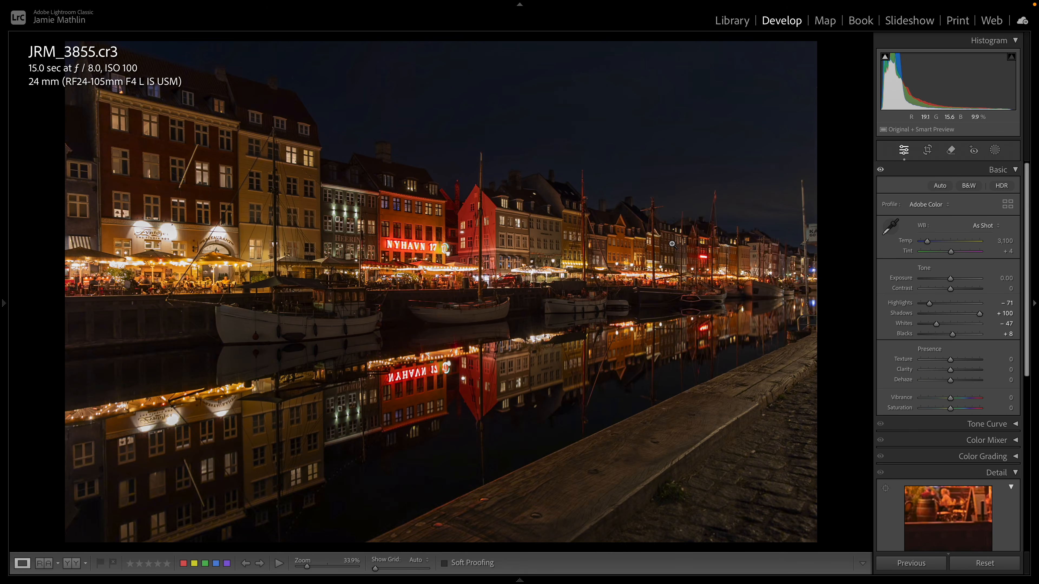
click(594, 170)
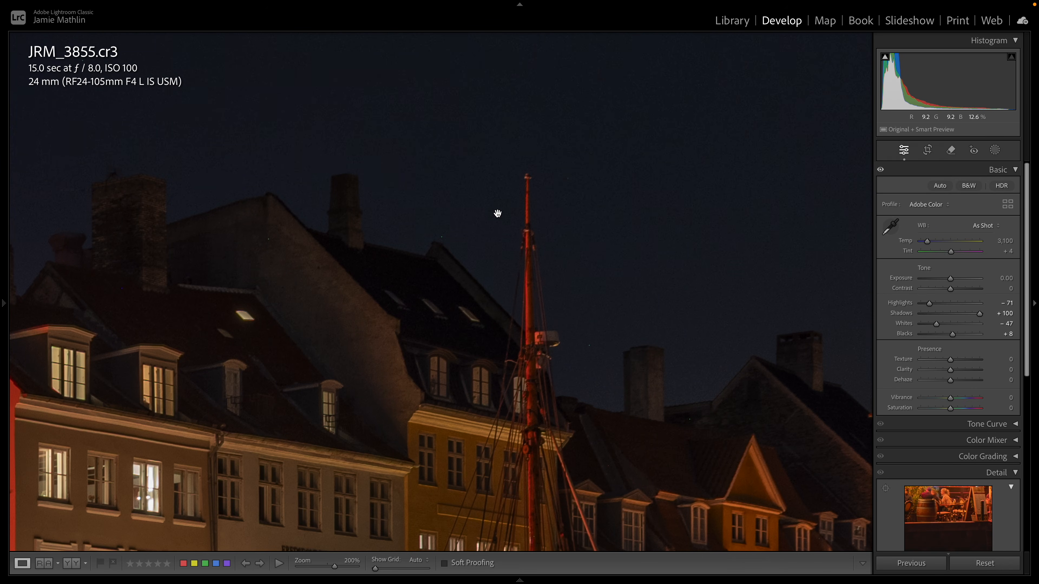
drag(428, 225, 422, 312)
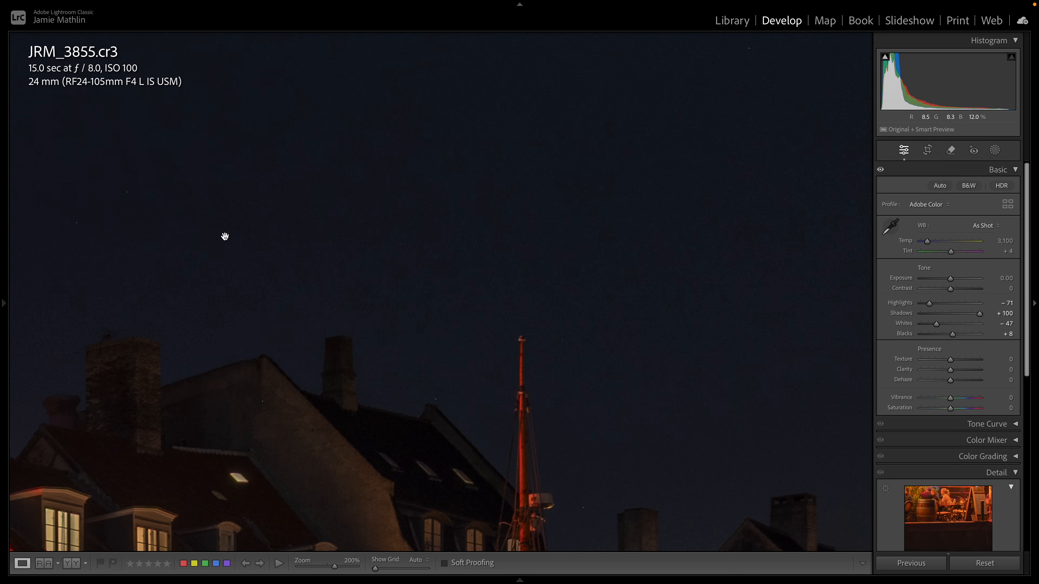
drag(224, 237, 474, 283)
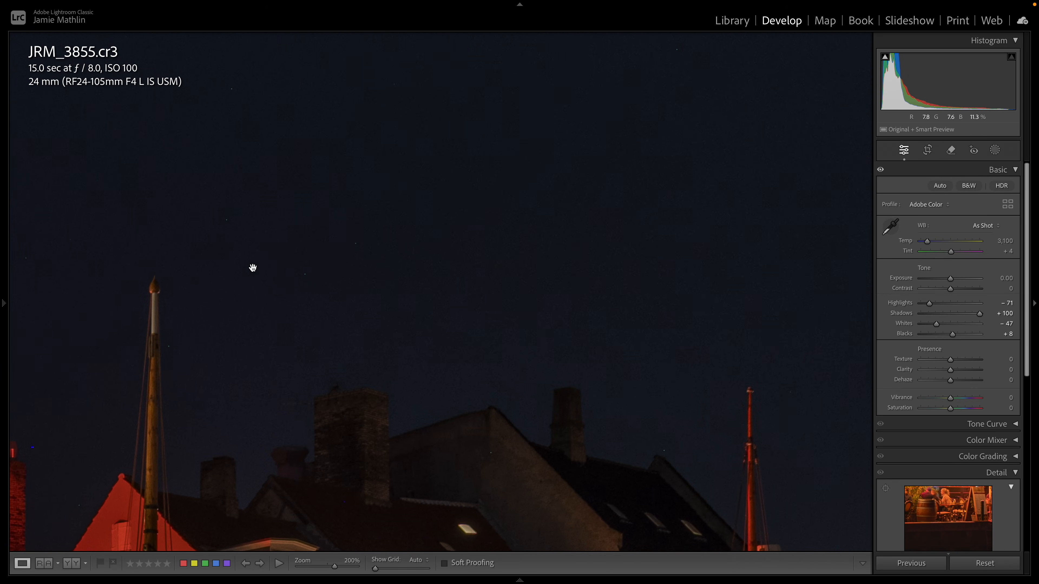
click(573, 300)
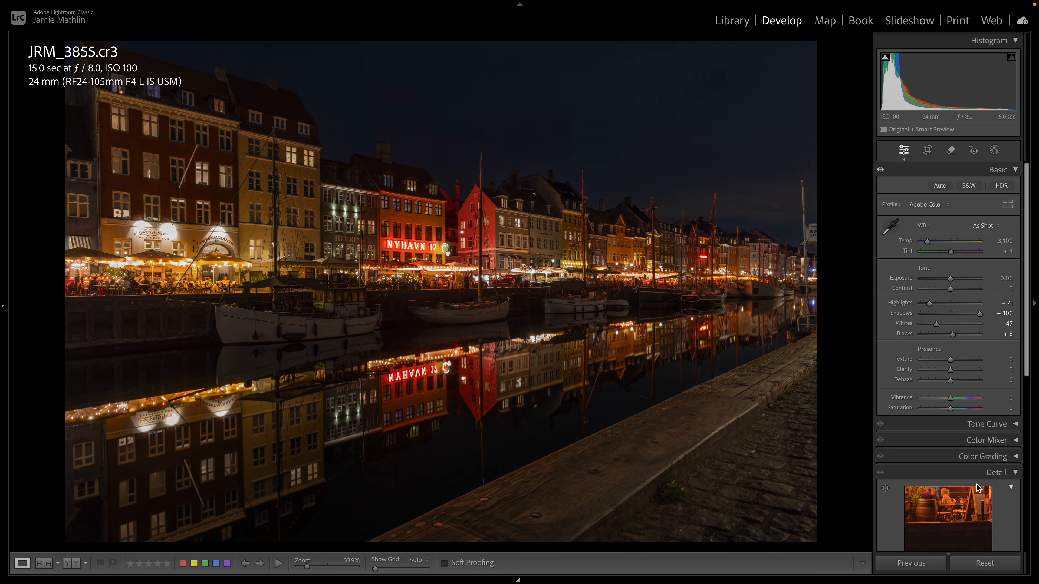
scroll(976, 532, down, 8)
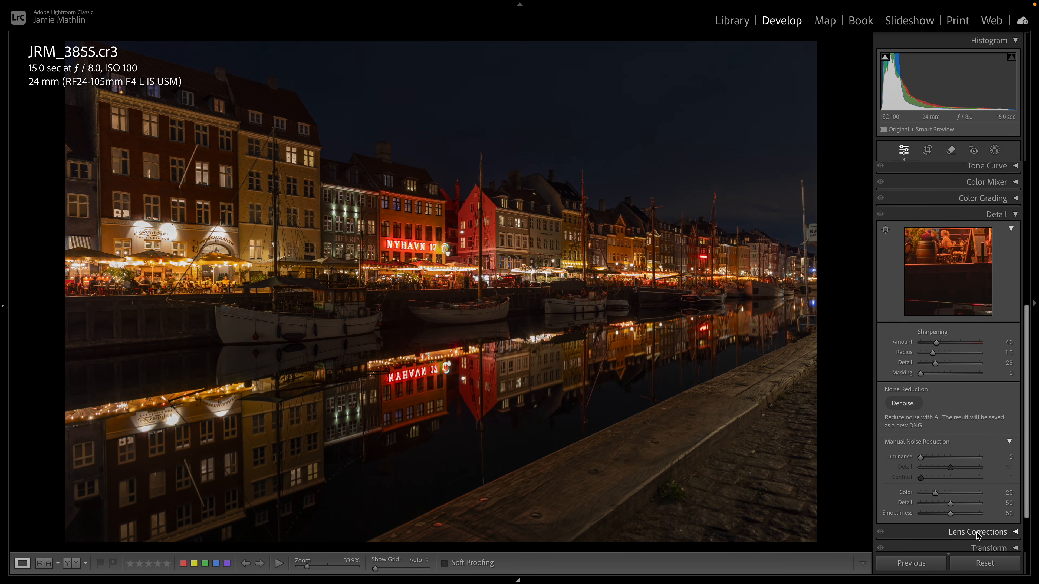
mouse_move(451, 582)
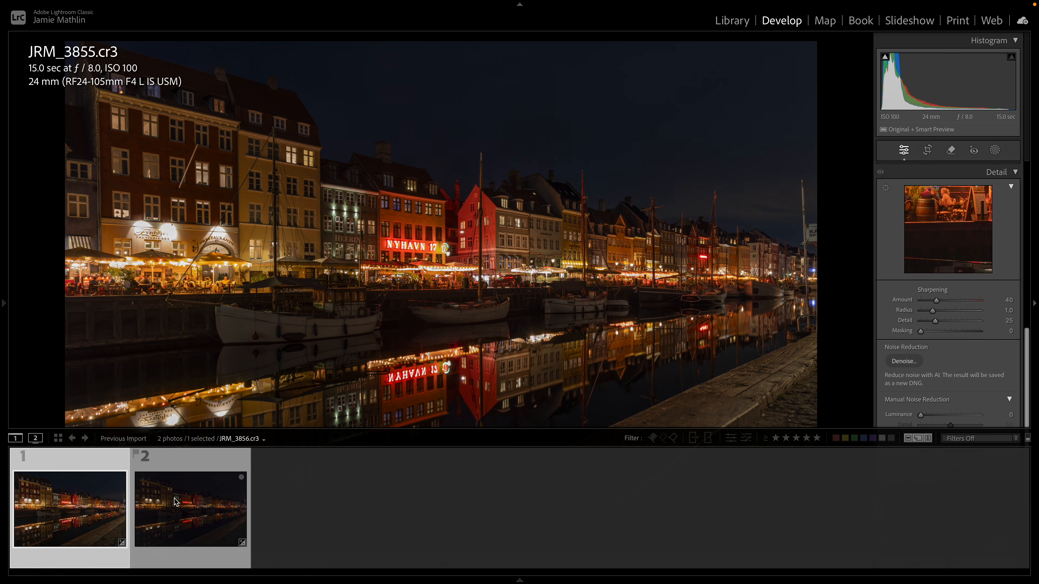
shift+click(173, 481)
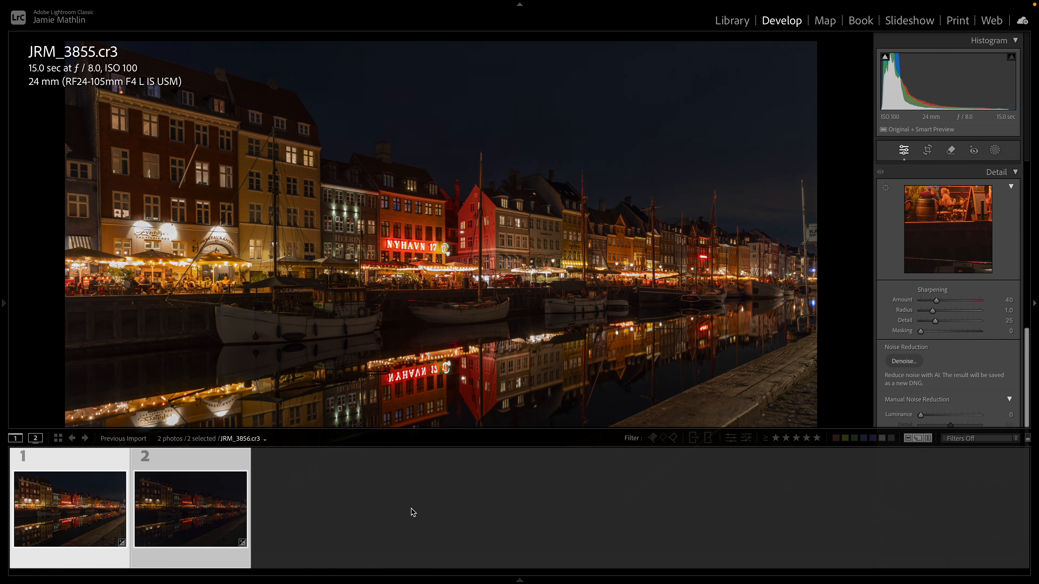
click(906, 365)
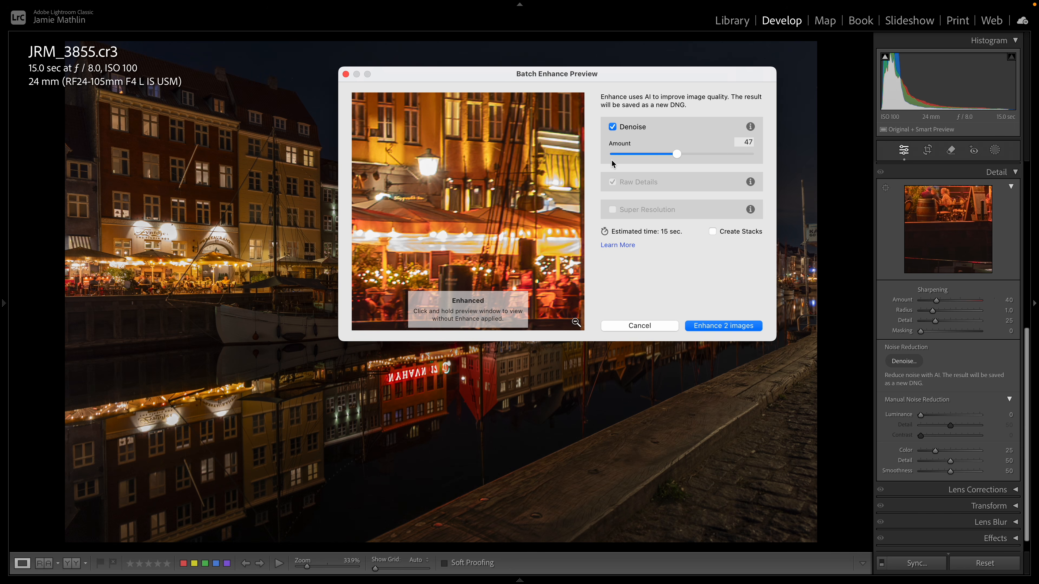
Set the Denoise amount to 50, judging the effect on the dark sky around the ship's mast.
drag(462, 166, 454, 282)
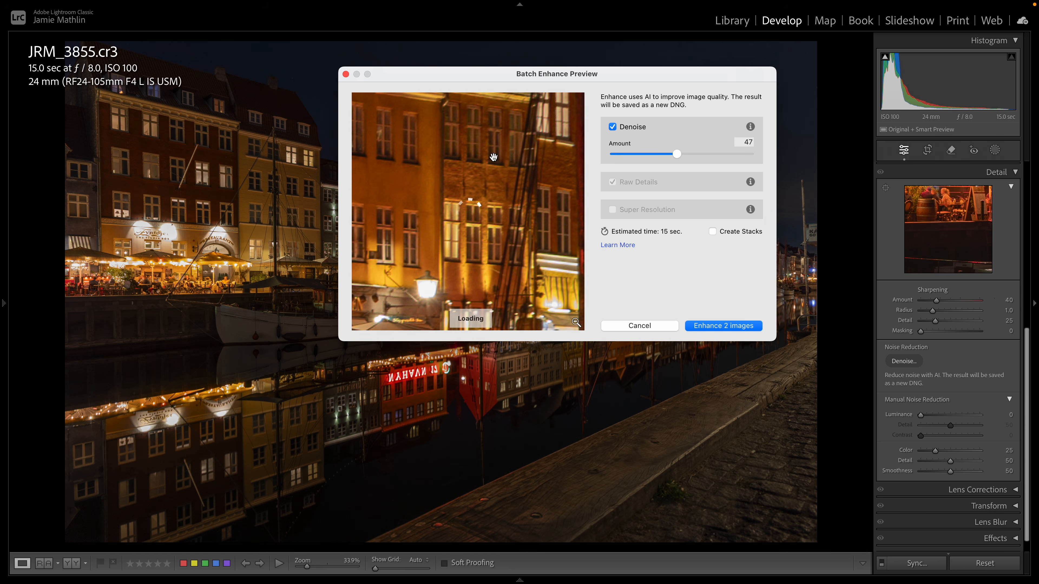
drag(494, 158, 438, 358)
drag(473, 216, 441, 371)
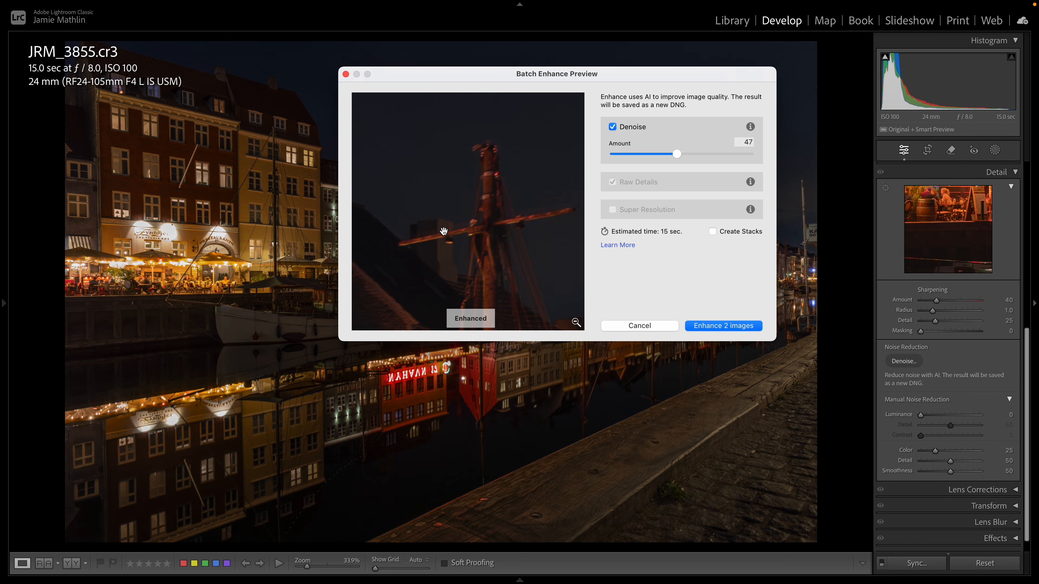
click(471, 196)
click(646, 157)
click(647, 157)
drag(649, 156, 670, 160)
click(450, 193)
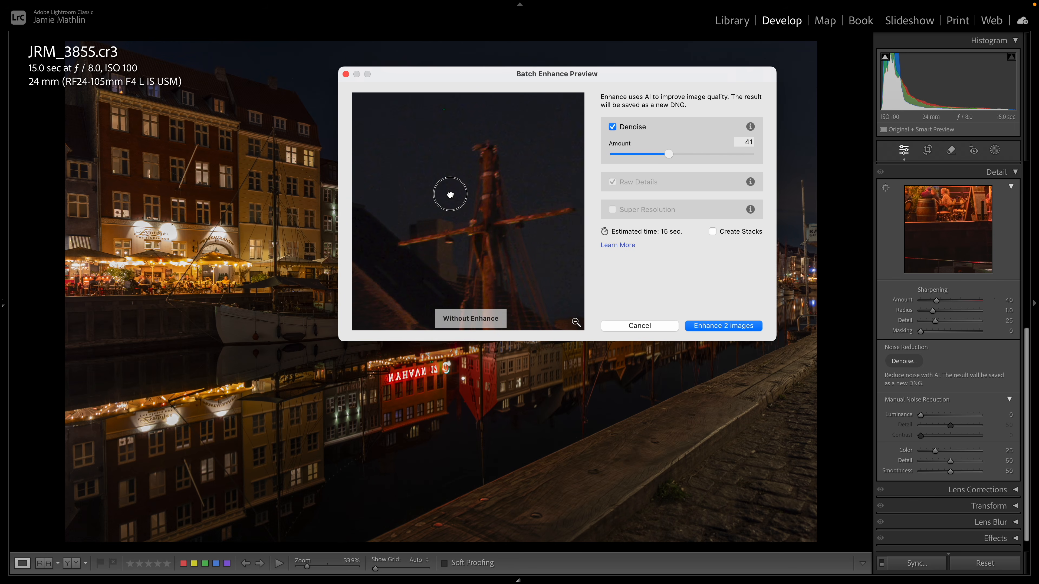
drag(669, 155, 681, 156)
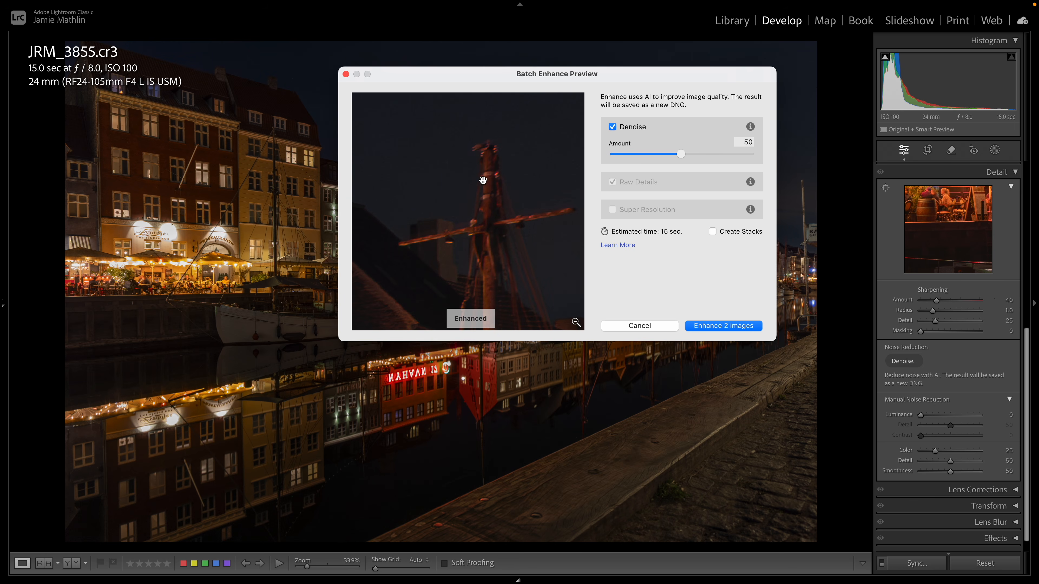
Compare the mast preview with and without enhancement and run the enhancement on both images.
click(458, 193)
click(458, 194)
click(458, 194)
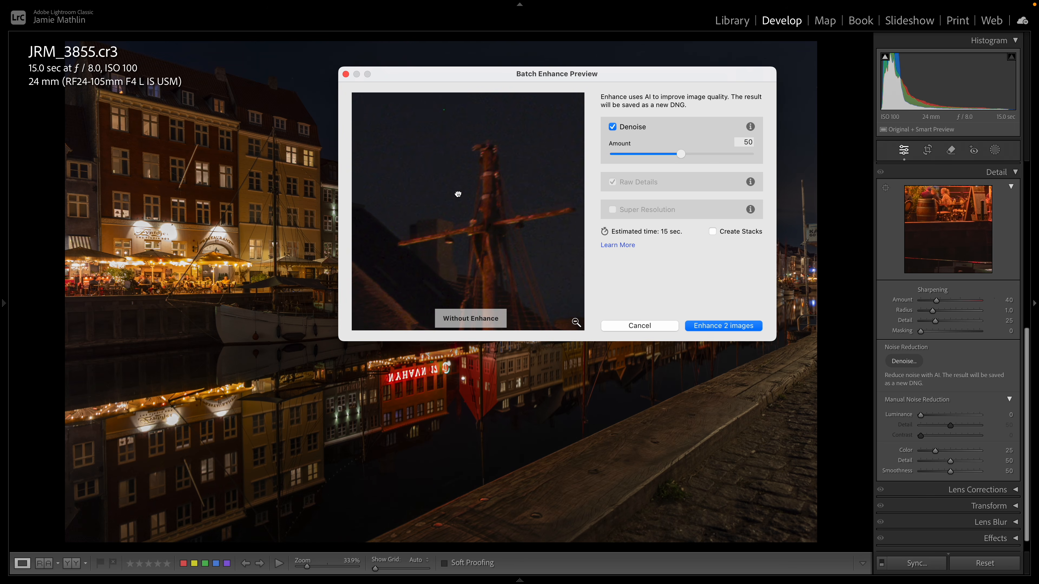
click(458, 193)
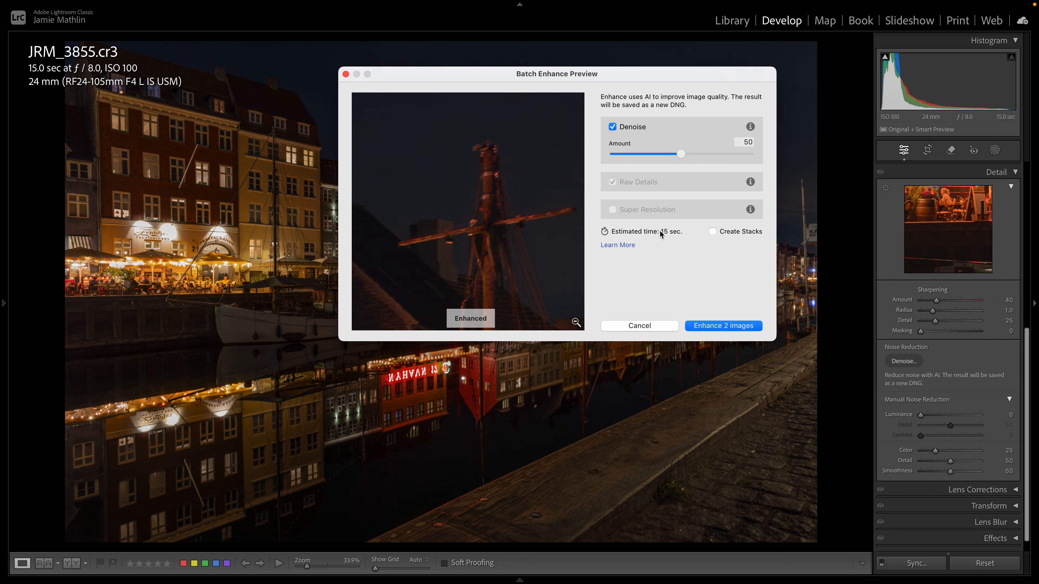
click(734, 326)
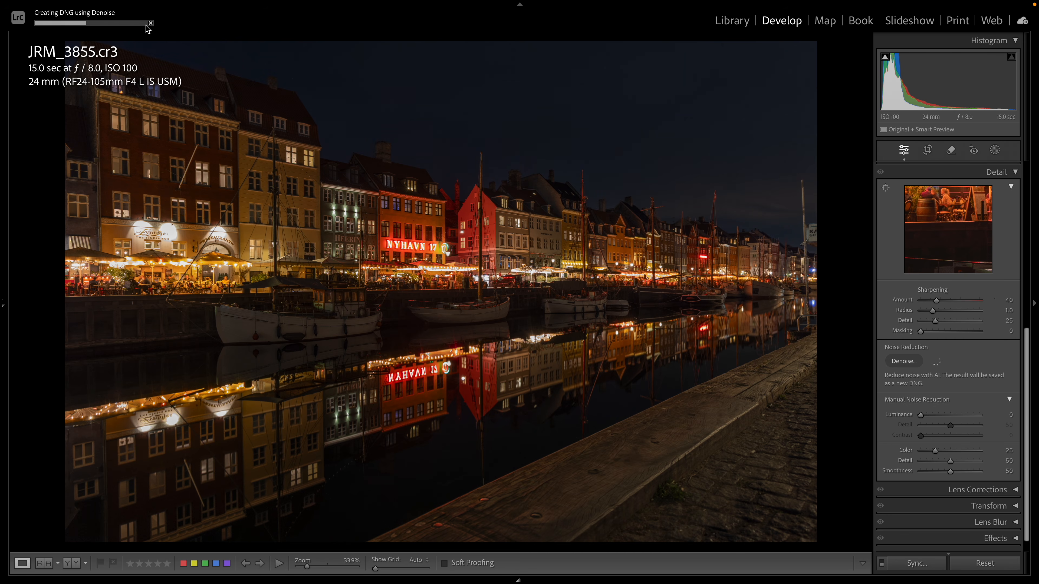
Review the denoised copies JRM_3855-Enhanced-NR.dng and JRM_3856-Enhanced-NR.dng.
key(Right)
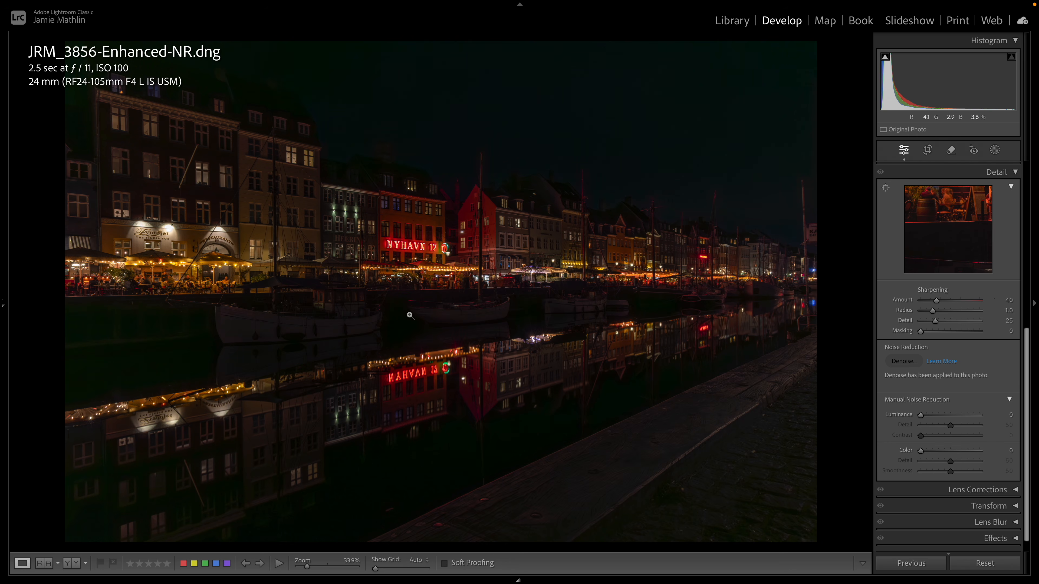
mouse_move(423, 579)
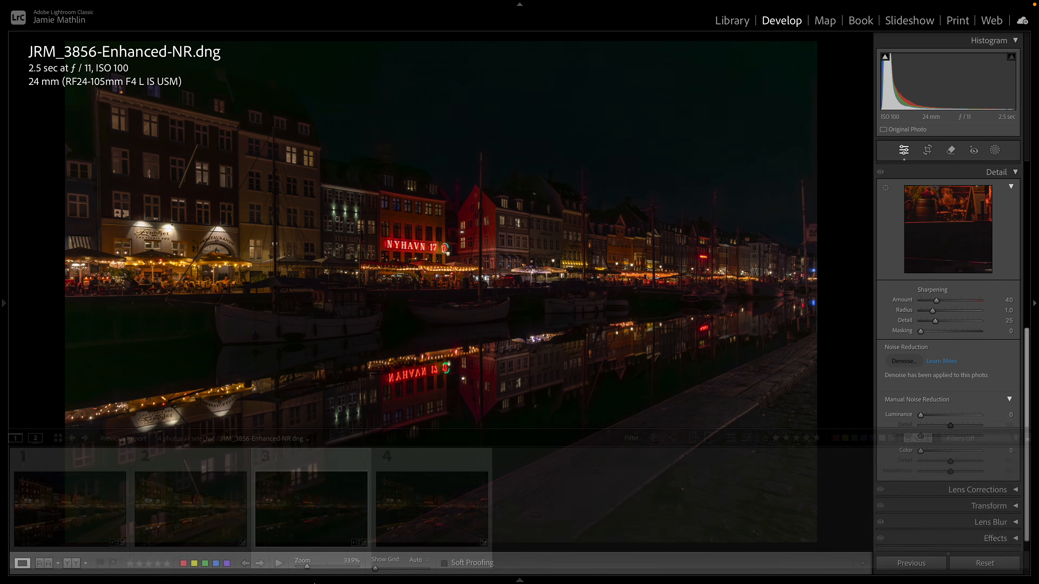
click(87, 492)
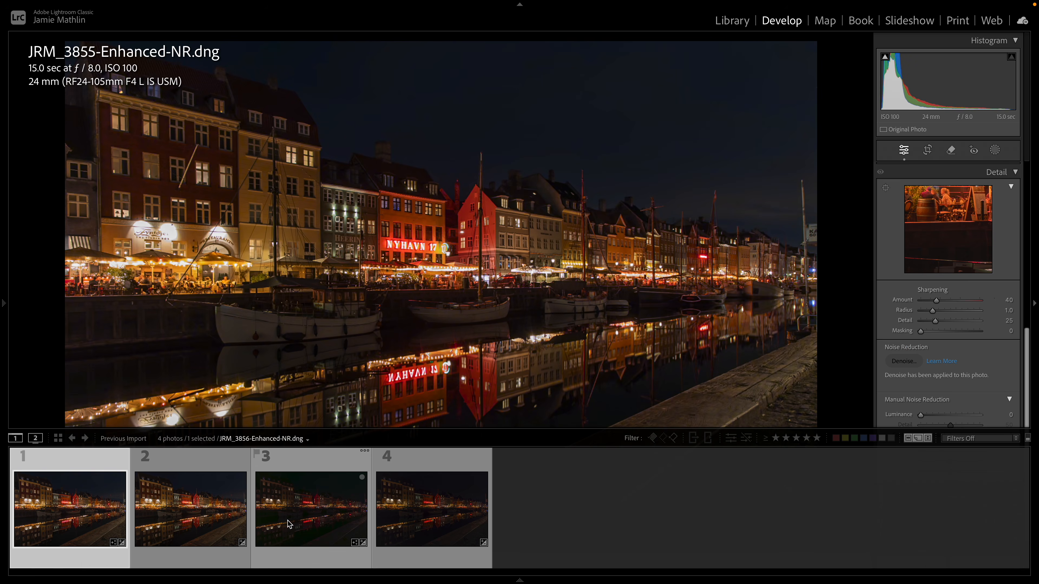
click(291, 518)
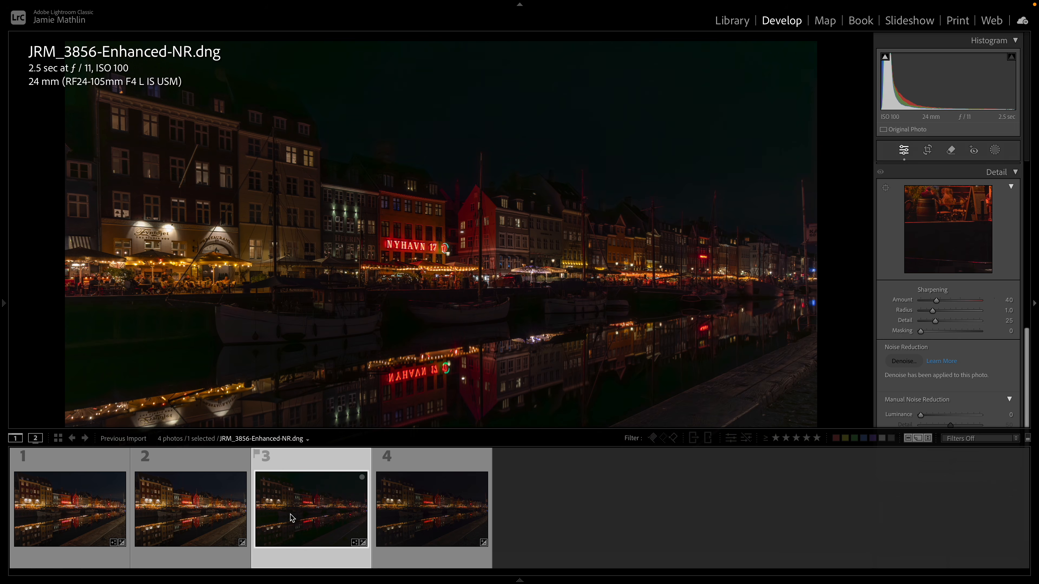
Select JRM_3855-Enhanced-NR.dng and JRM_3856-Enhanced-NR.dng together and open them in an HDR photo merge.
click(122, 504)
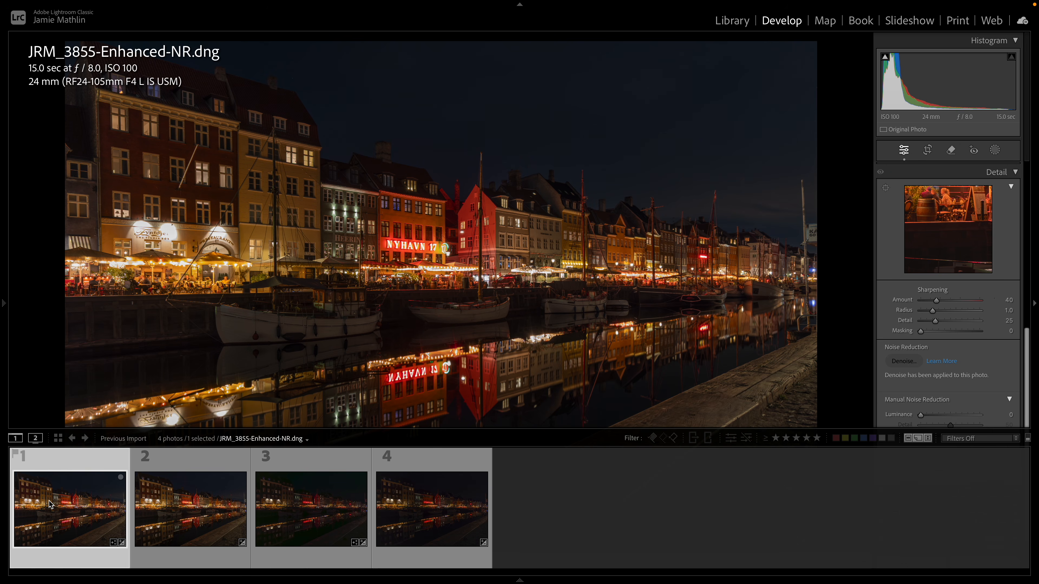
ctrl+click(318, 513)
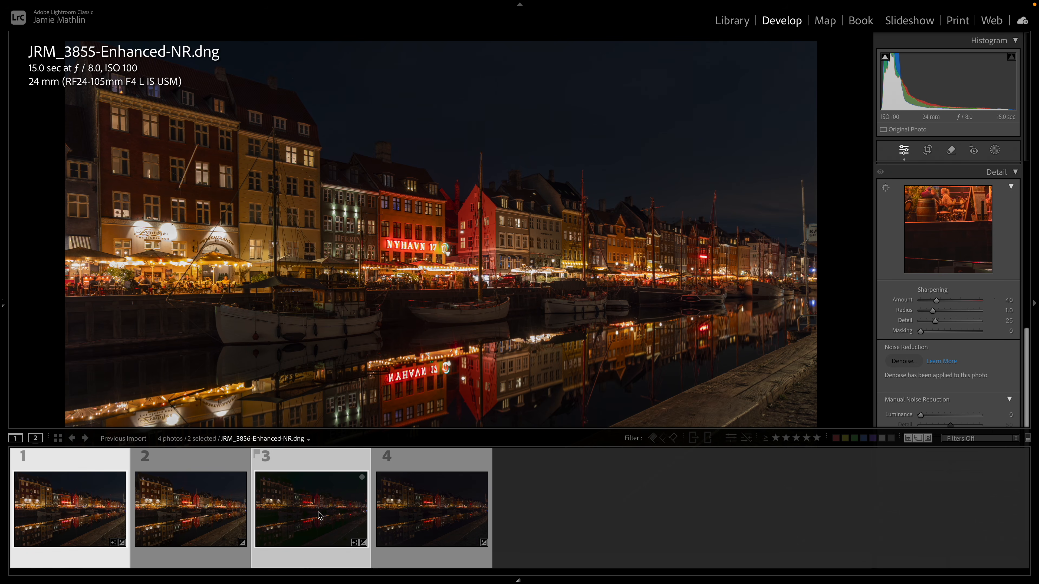
right_click(299, 502)
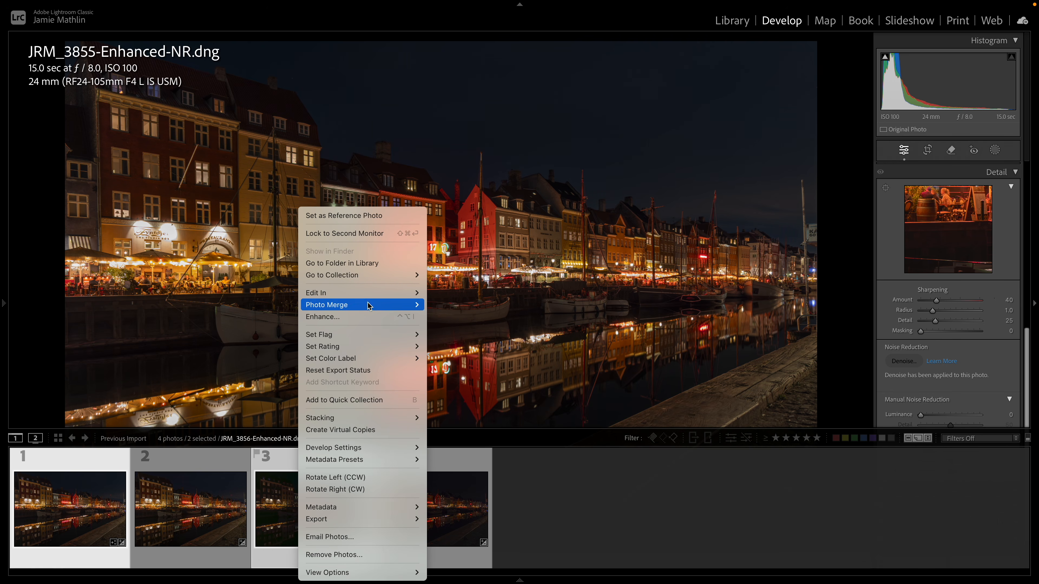
mouse_move(369, 306)
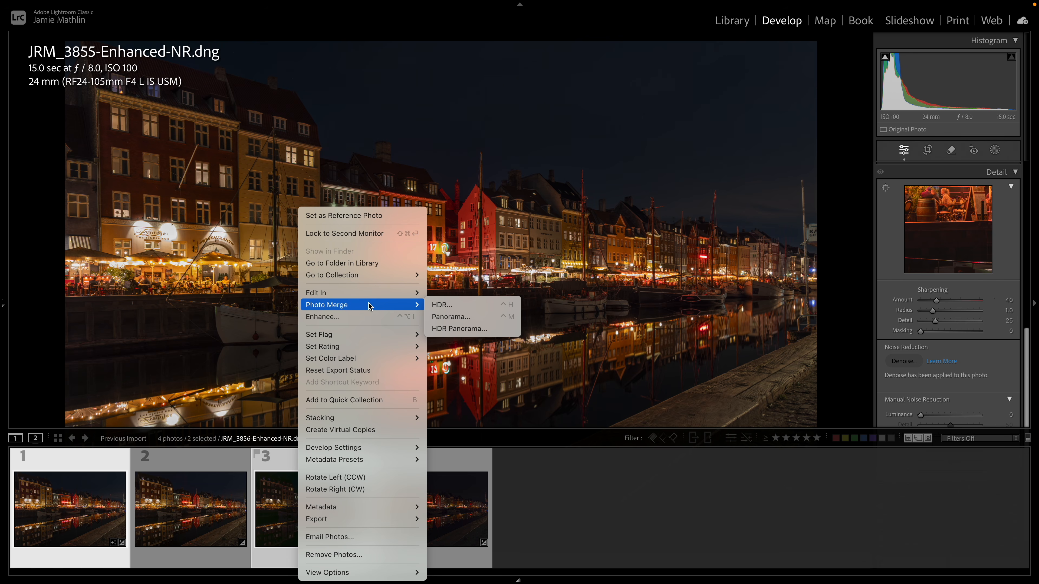
click(454, 305)
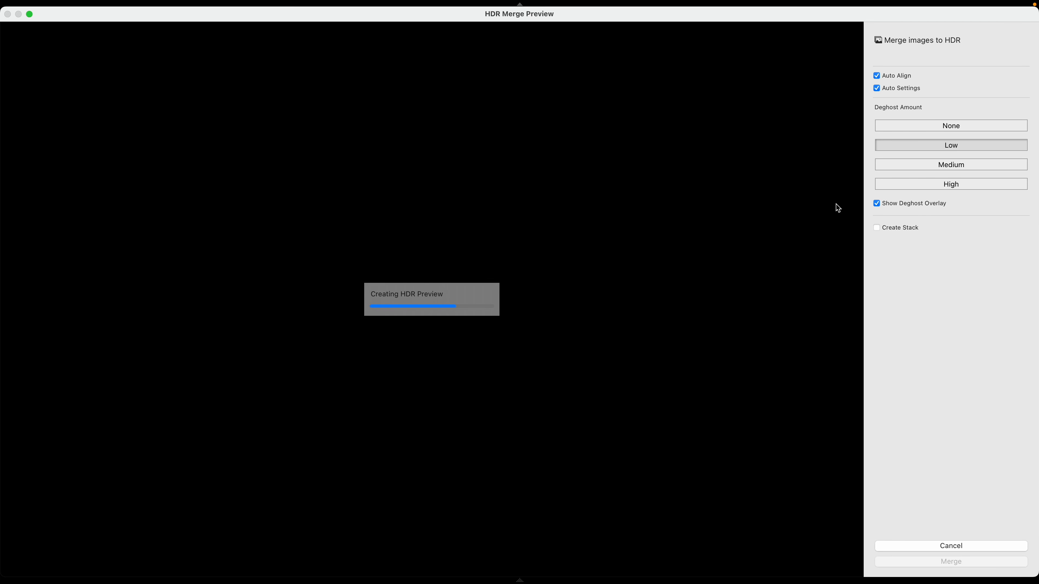
Compare the HDR preview with None and Low deghosting, and merge the two photos with Deghost Amount set to Low.
click(929, 126)
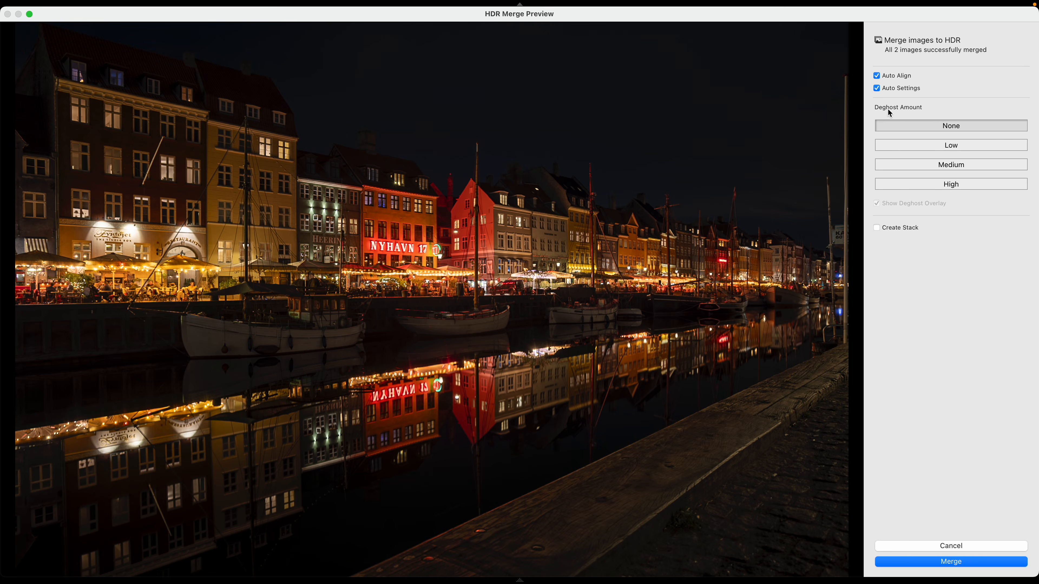
click(935, 146)
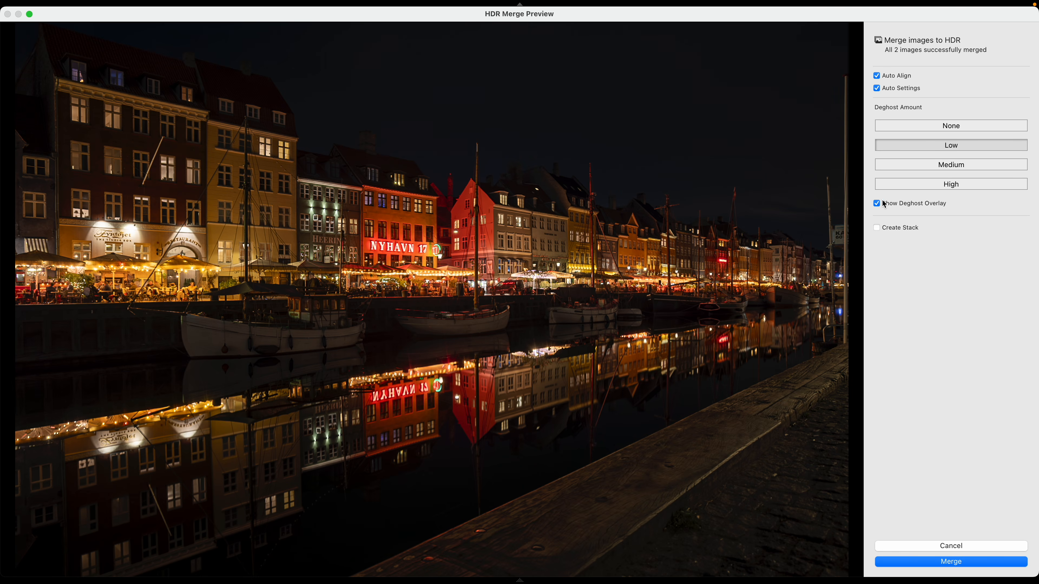
click(948, 563)
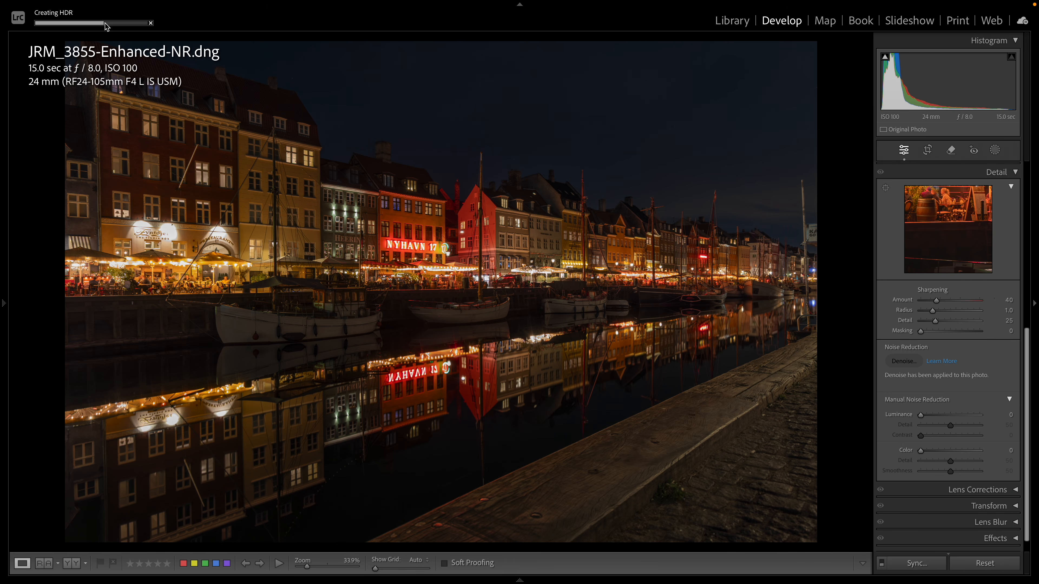
Open the merged JRM_3855-Enhanced-NR-HDR.dng and set Highlights to -75 and Shadows to +100.
mouse_move(502, 582)
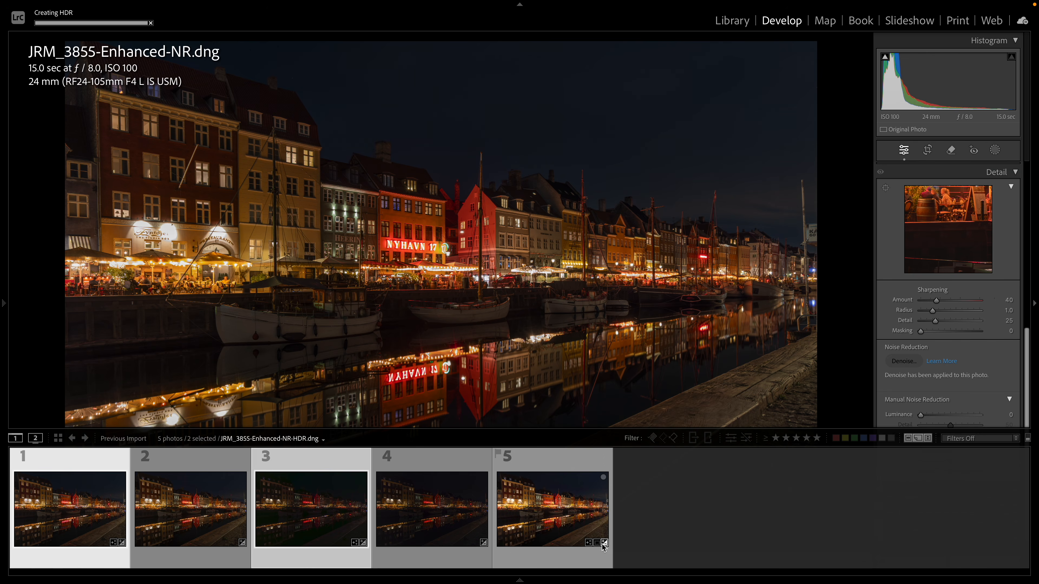
click(551, 515)
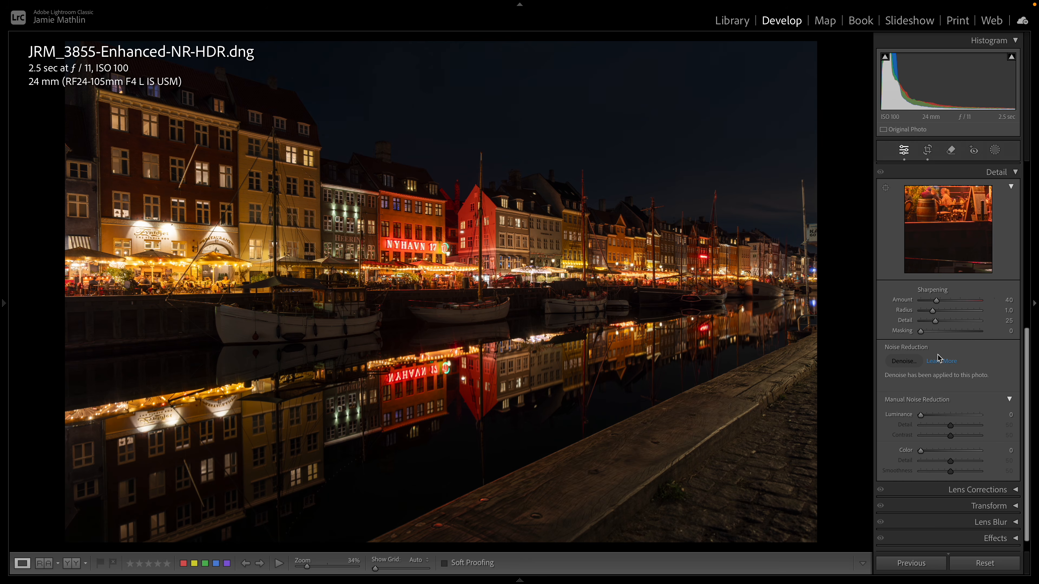
scroll(939, 359, up, 6)
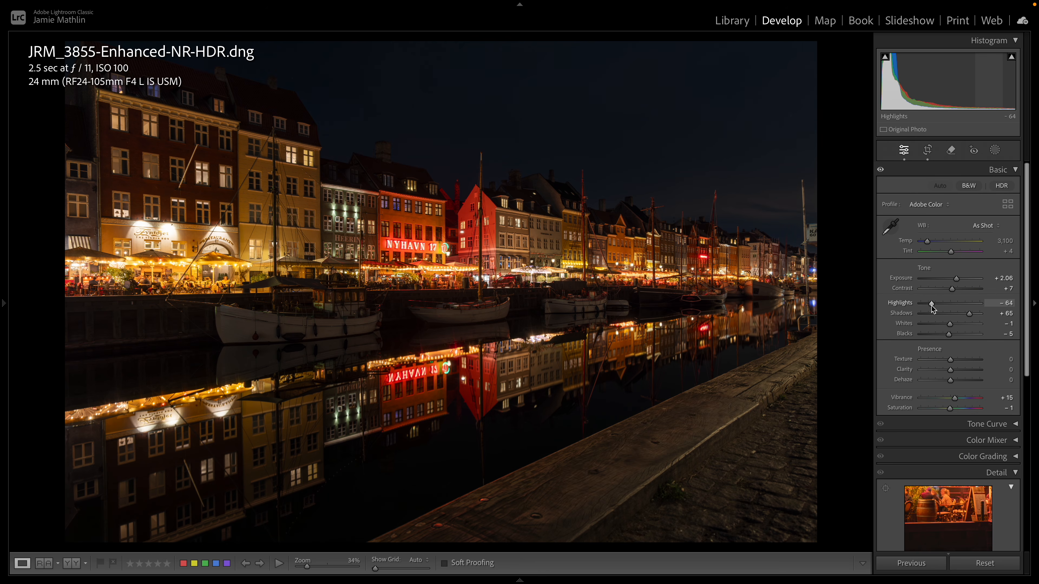
drag(932, 305, 997, 318)
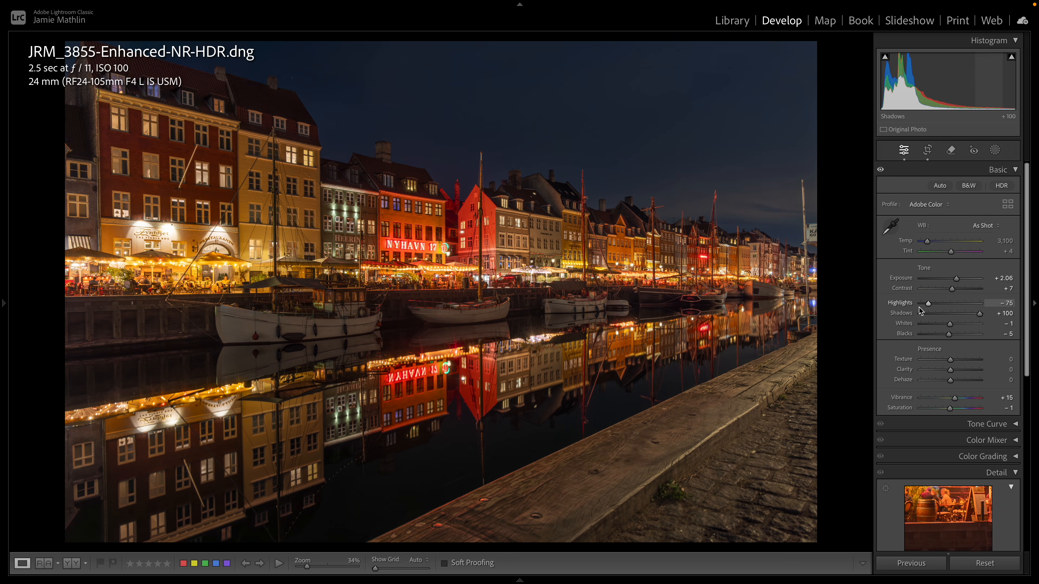
Examine the people and café umbrellas along the quay in the HDR photo at 200% magnification, and return to the full view.
click(190, 289)
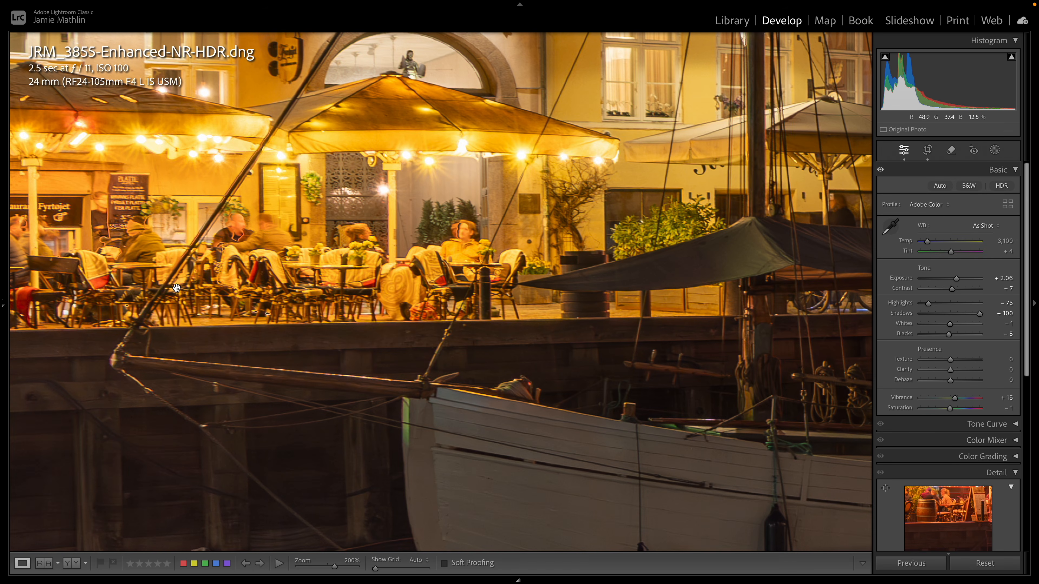
click(369, 113)
click(224, 280)
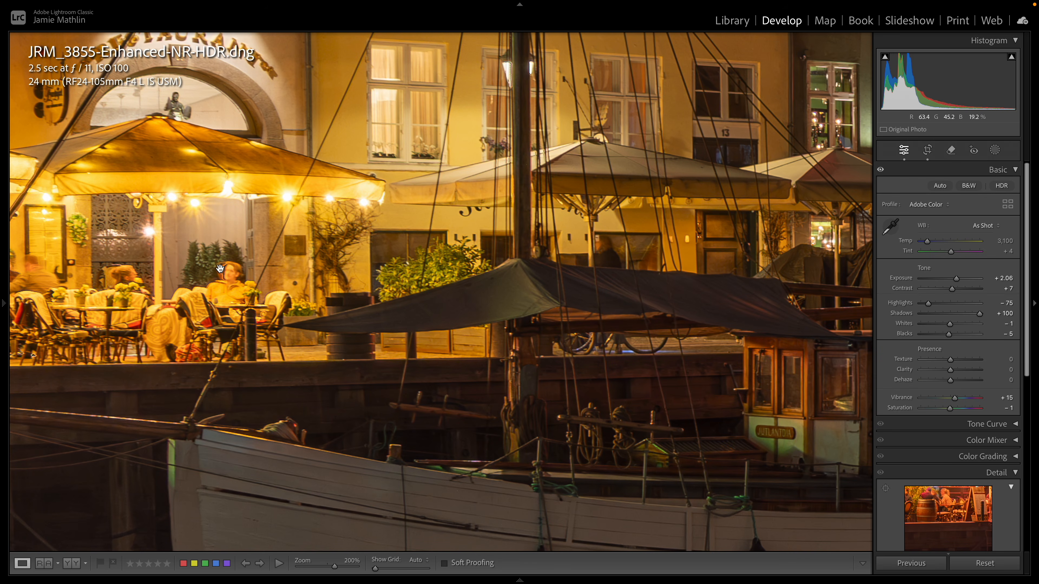
drag(158, 280, 537, 270)
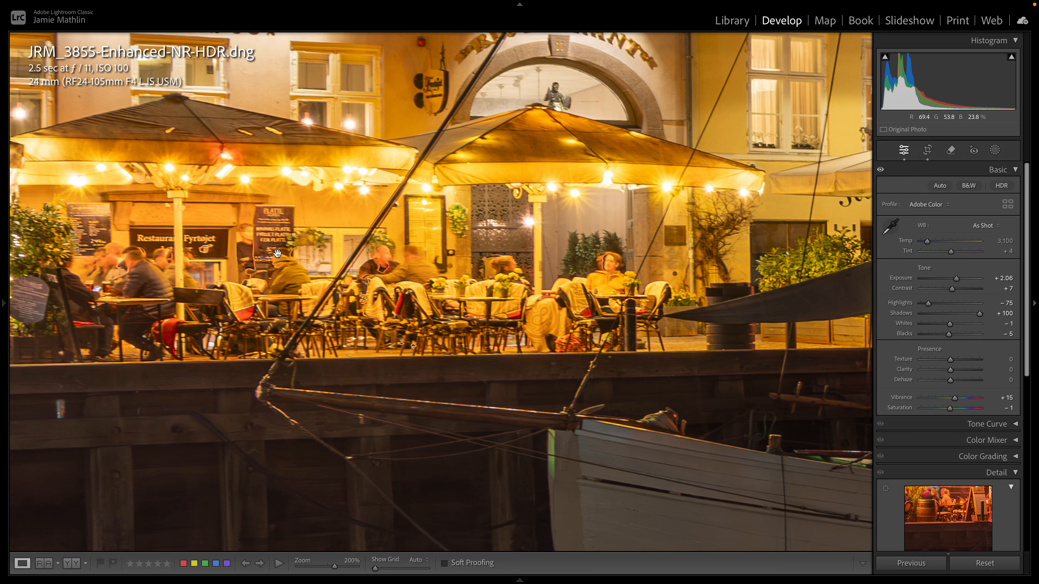
click(529, 238)
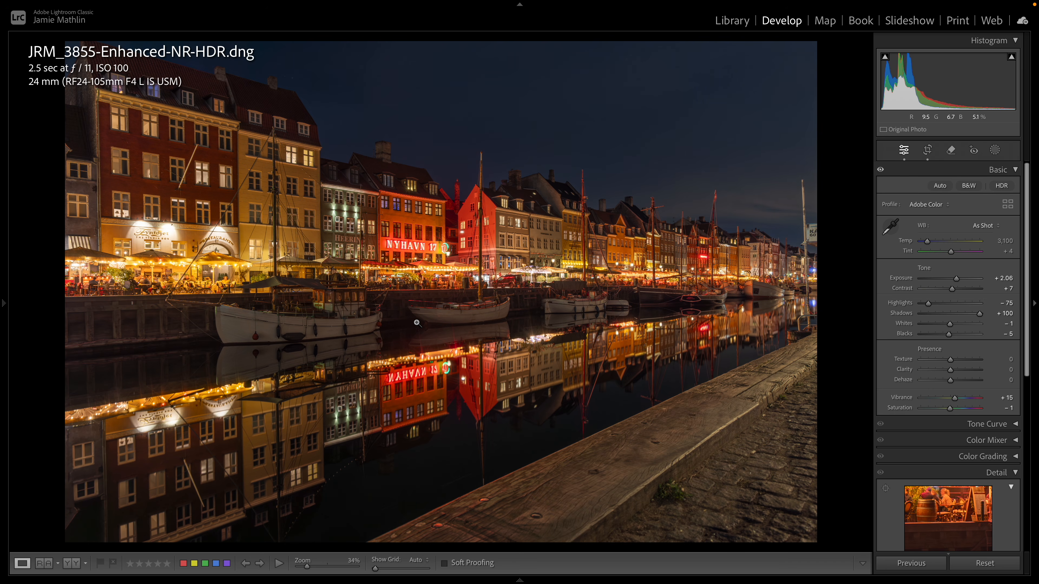
Open JRM_3855-Enhanced-NR.dng and JRM_3856-Enhanced-NR.dng together as layers in one Photoshop document, and switch to Photoshop.
mouse_move(474, 582)
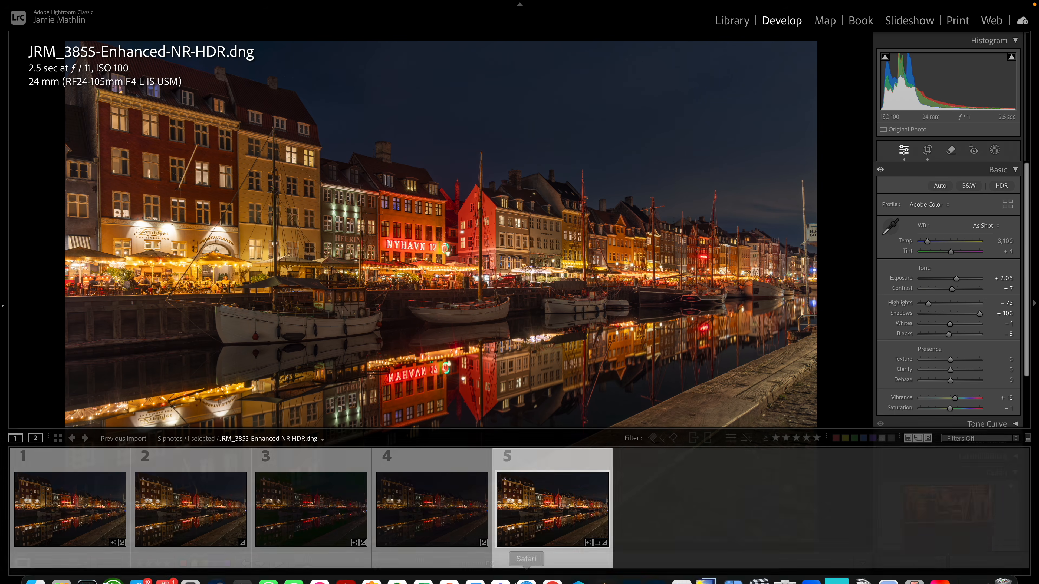
click(76, 508)
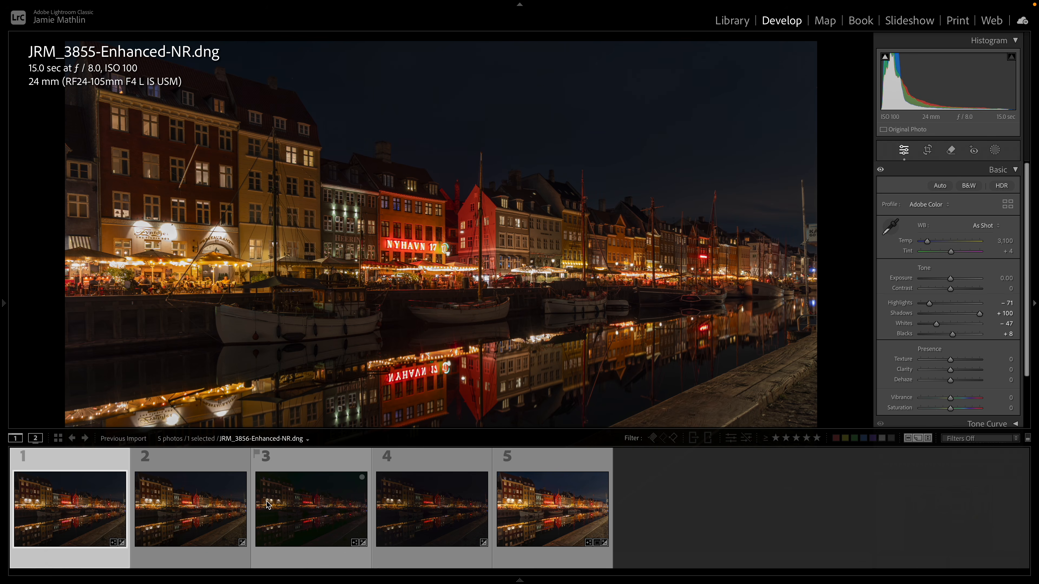
ctrl+click(297, 507)
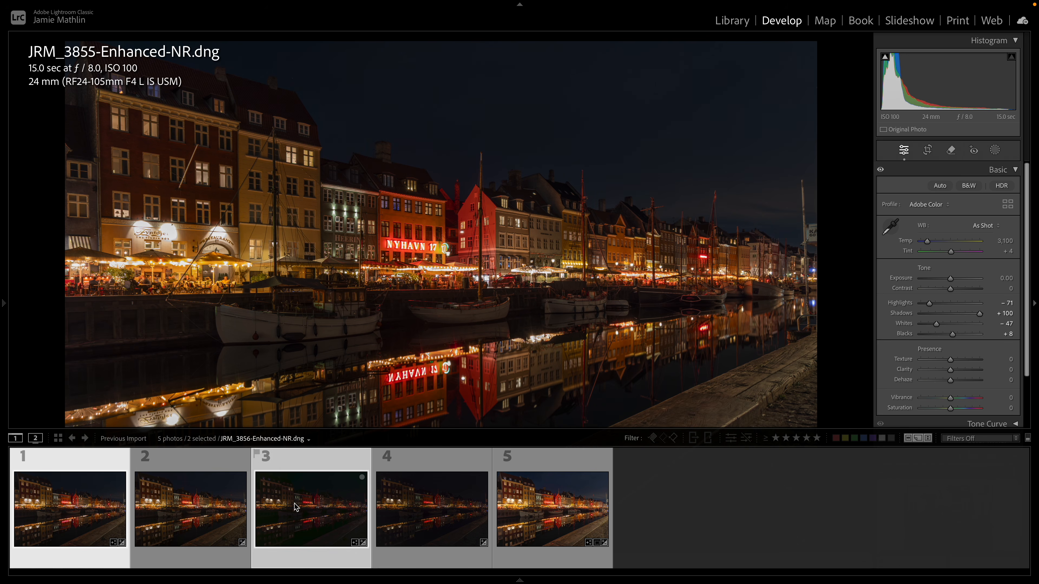
right_click(297, 507)
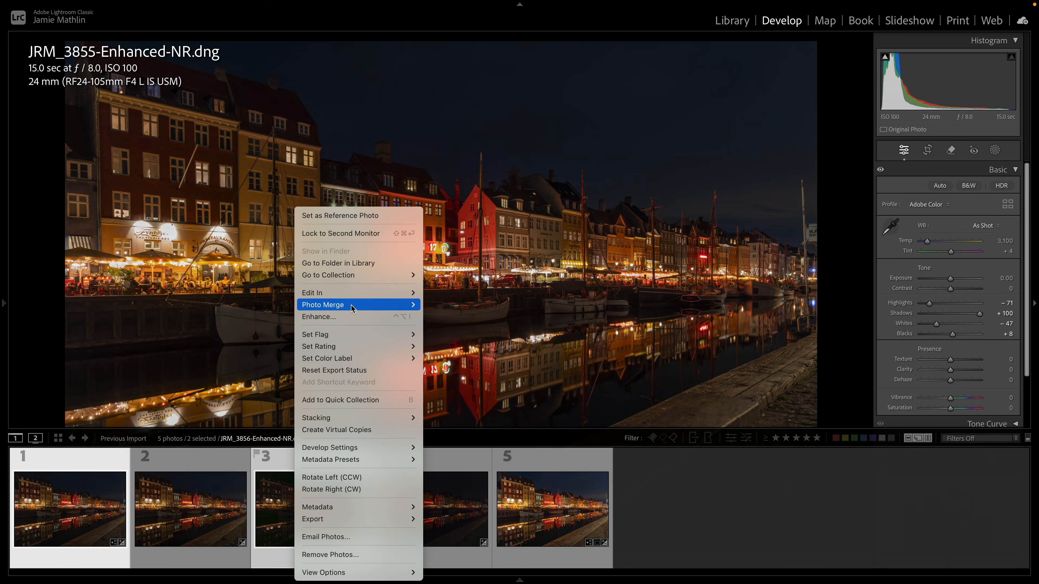
mouse_move(356, 297)
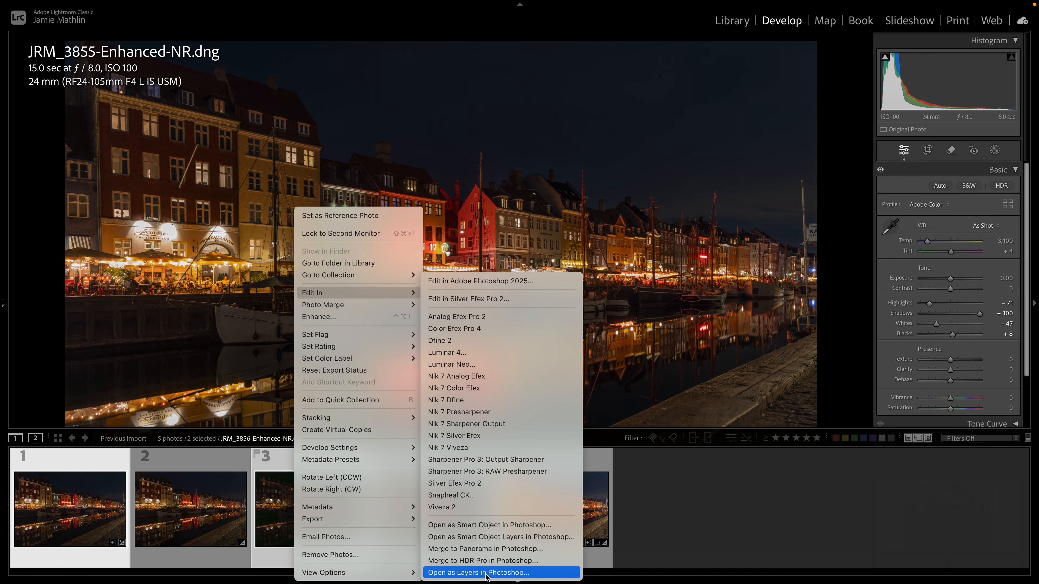
click(506, 572)
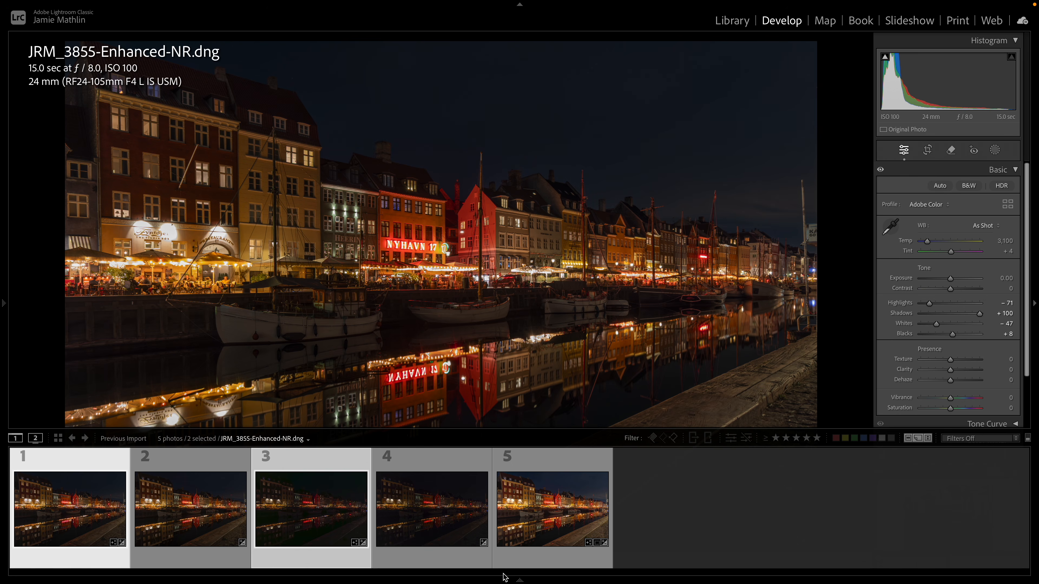
mouse_move(507, 581)
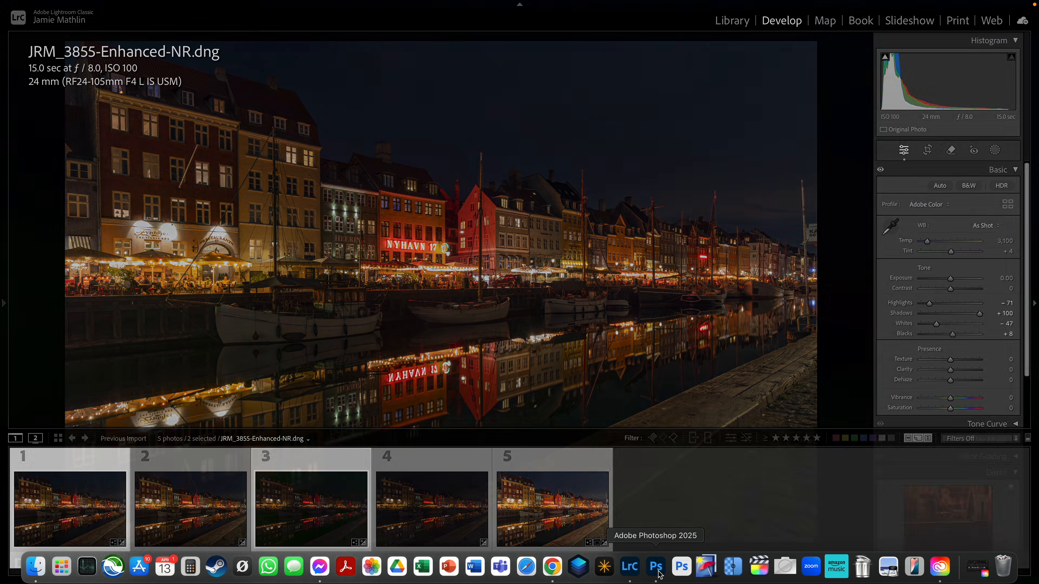
click(656, 567)
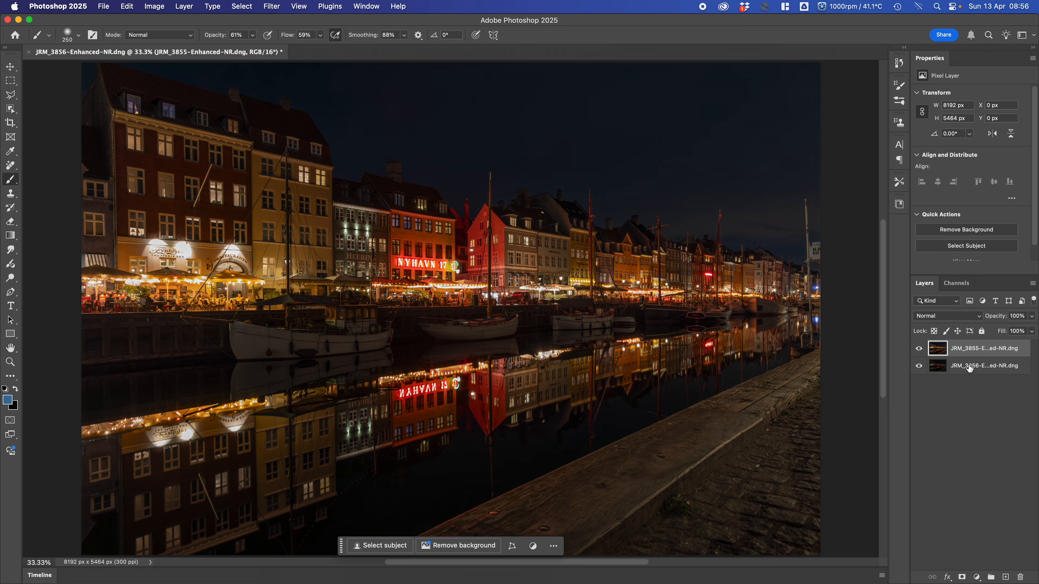
Compare the JRM_3855 and JRM_3856 exposures by toggling the visibility of both layers, leaving both shown.
click(962, 370)
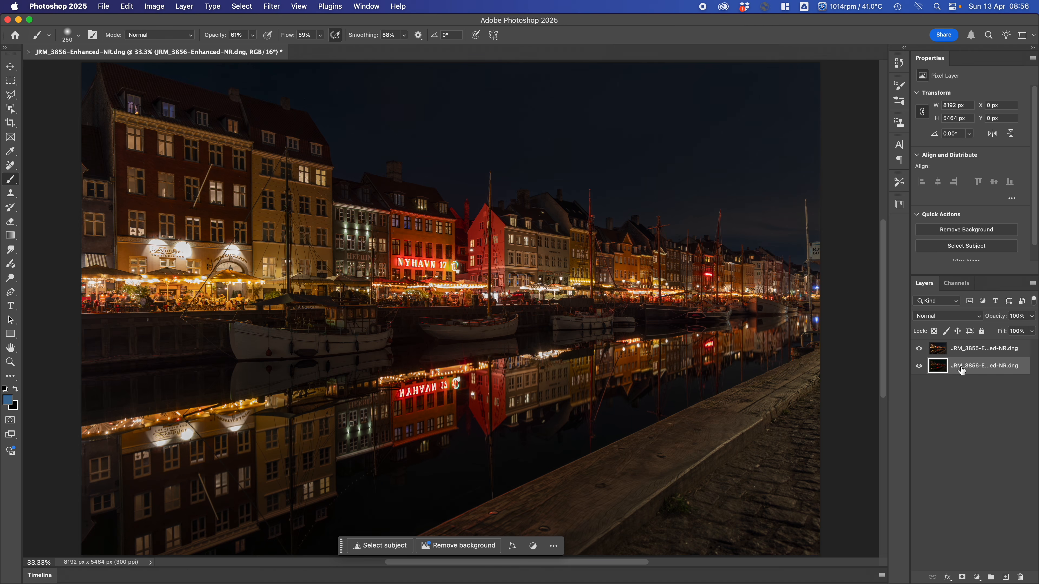
click(919, 349)
click(919, 349)
click(920, 349)
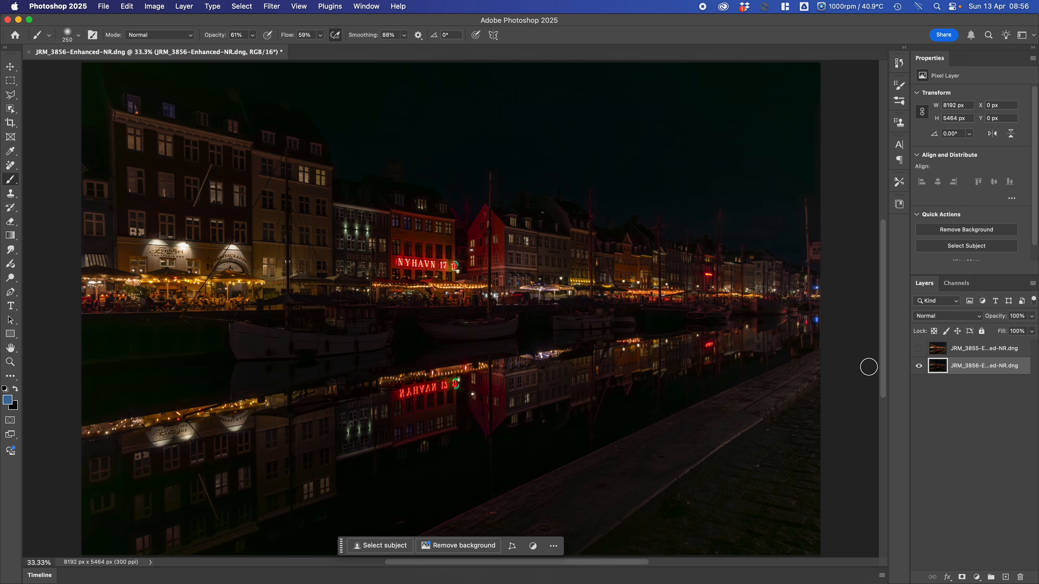
click(919, 368)
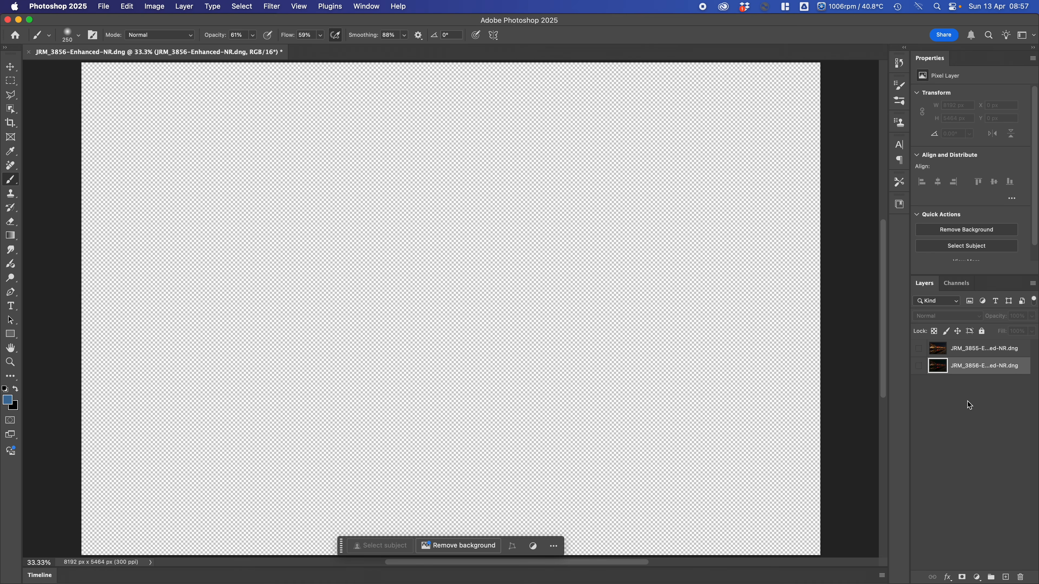
click(919, 367)
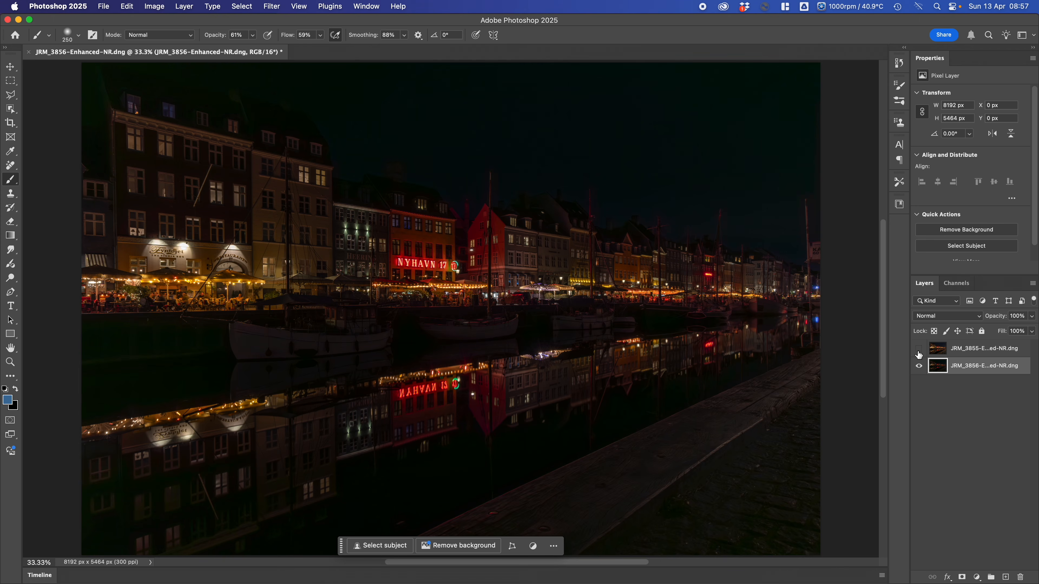
click(919, 349)
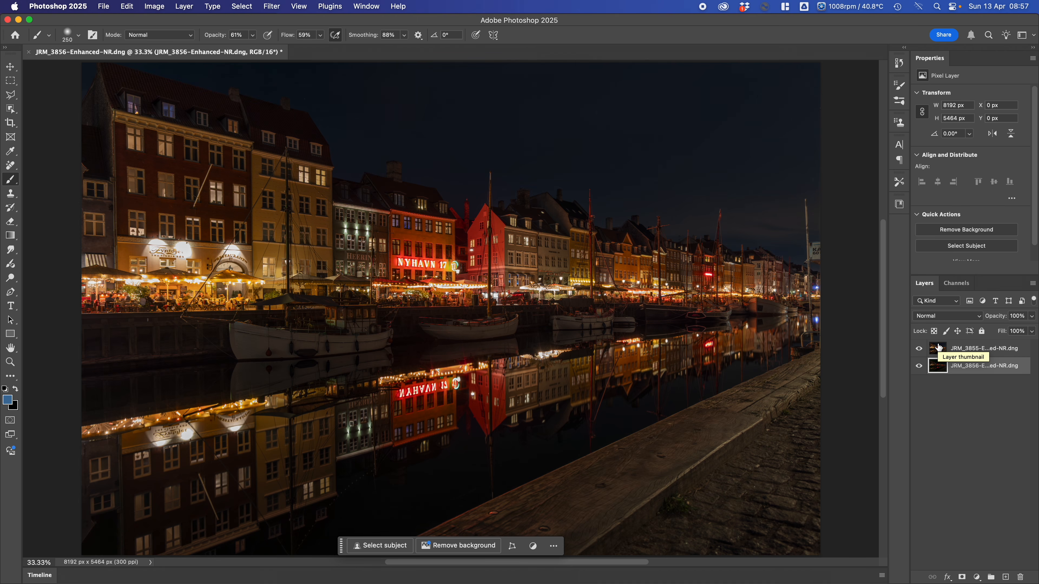
Set the JRM_3855-Enhanced-NR.dng layer to the Screen blend mode and lower its opacity to 72%.
click(938, 348)
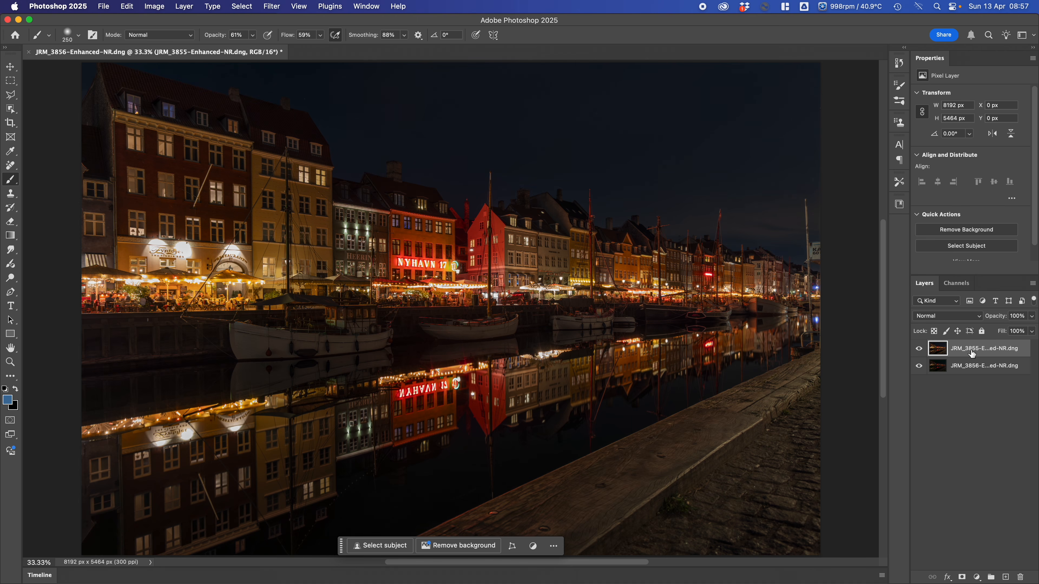
click(965, 319)
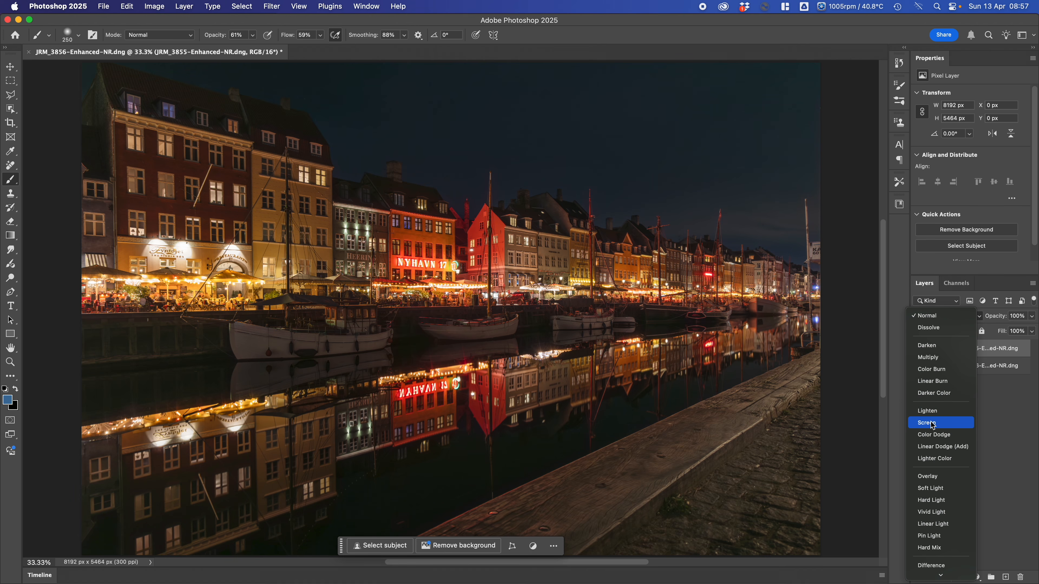
click(932, 425)
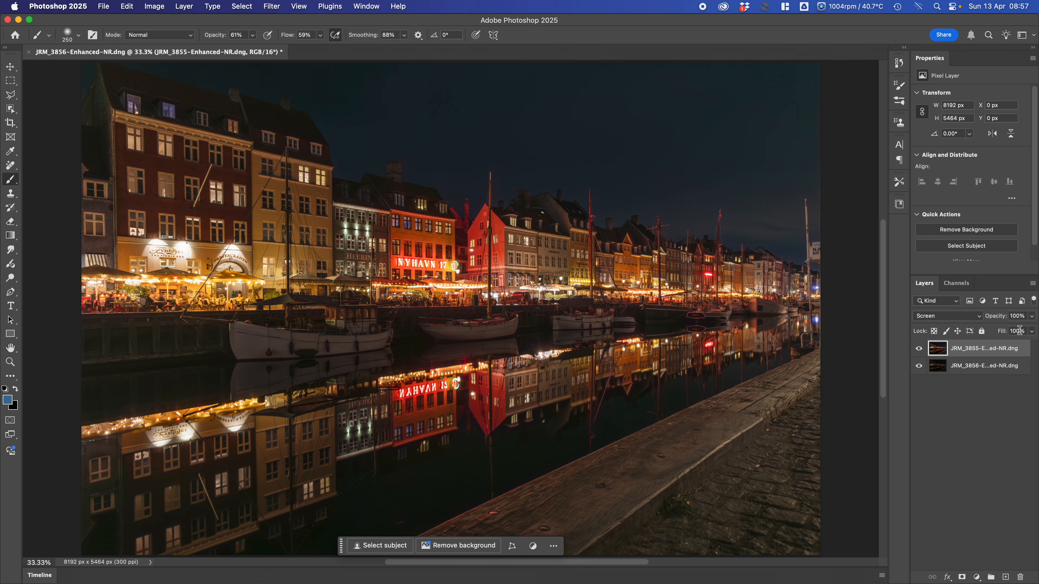
click(1031, 316)
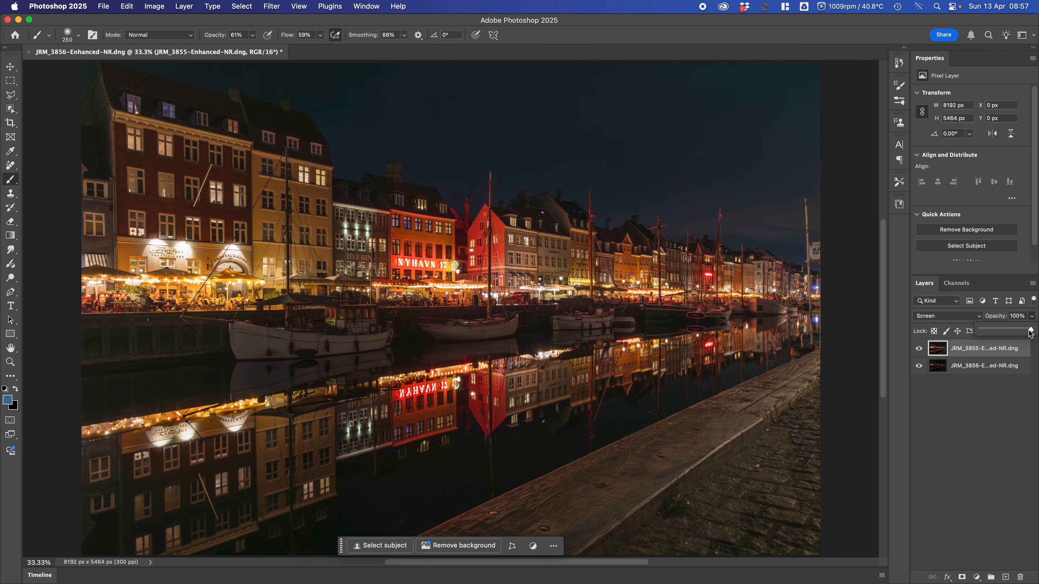
drag(1029, 331, 1002, 334)
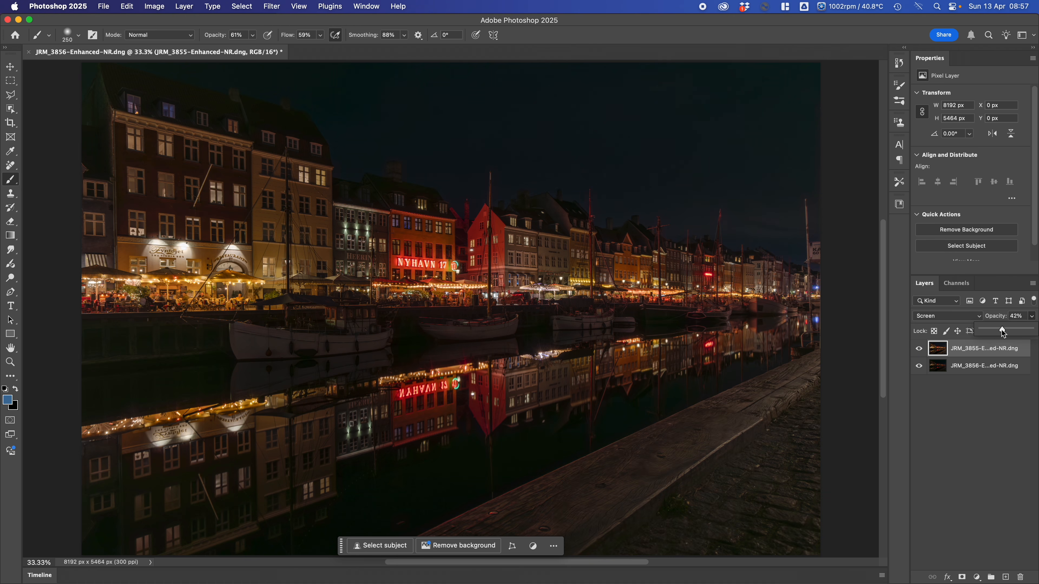
mouse_move(1003, 333)
mouse_down()
mouse_move(988, 333)
mouse_move(1019, 334)
mouse_up()
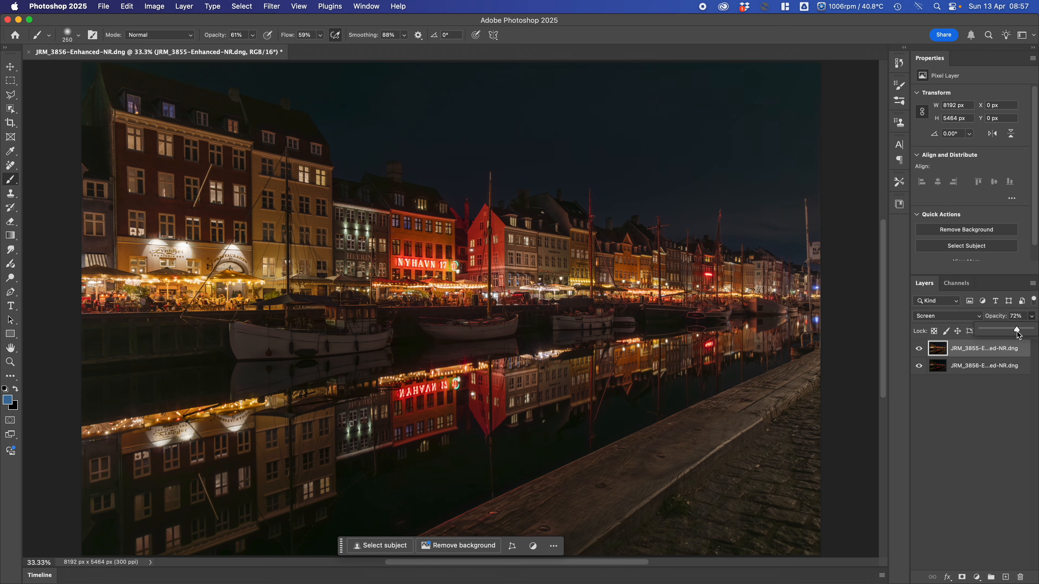
Compare the blend with the JRM_3855 layer hidden and shown, and reset that layer to Normal blend mode at 100% opacity.
click(919, 350)
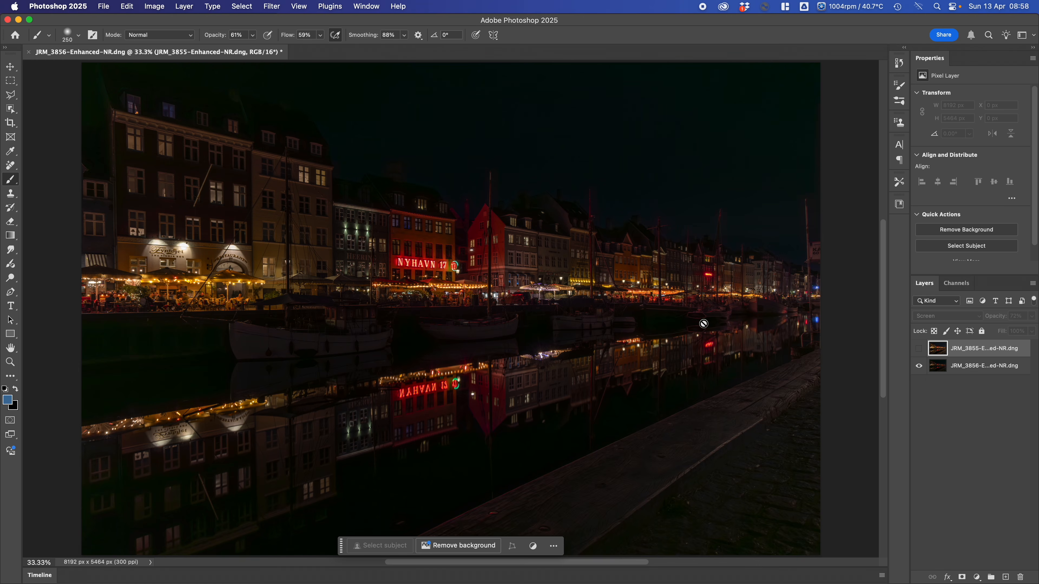
click(919, 350)
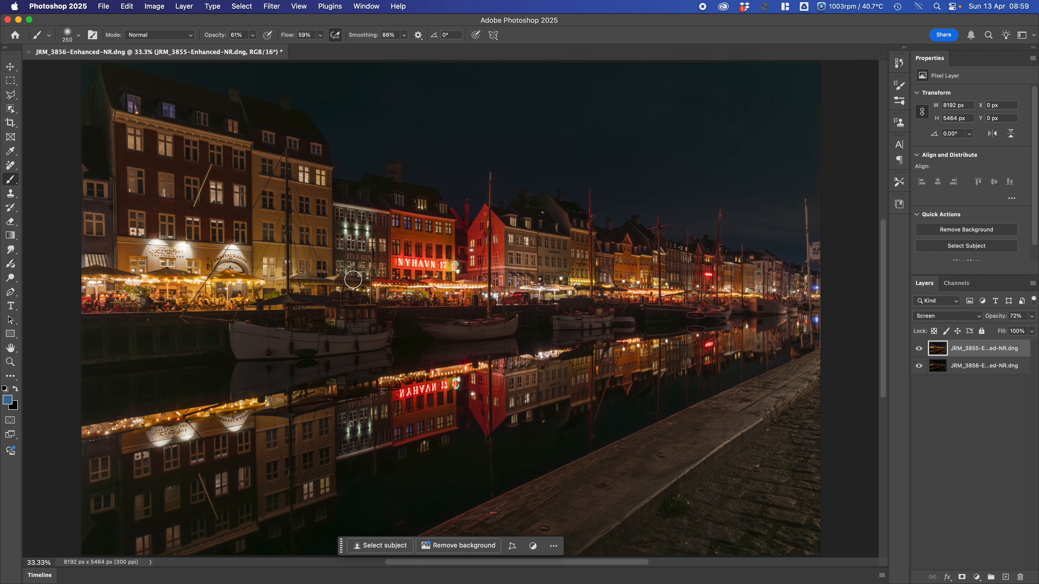
click(965, 319)
click(941, 209)
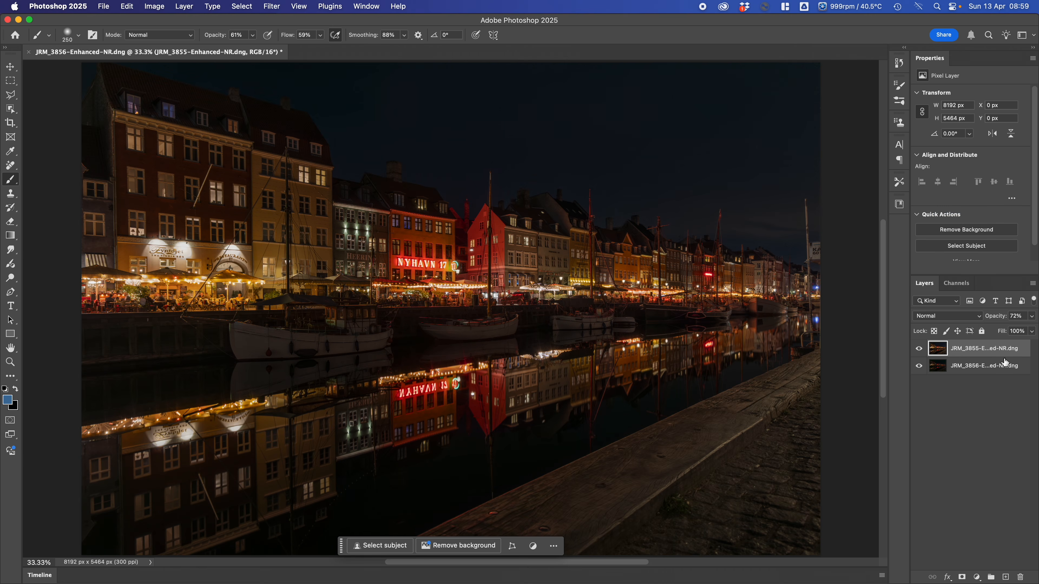
click(1032, 316)
drag(1016, 329, 1036, 333)
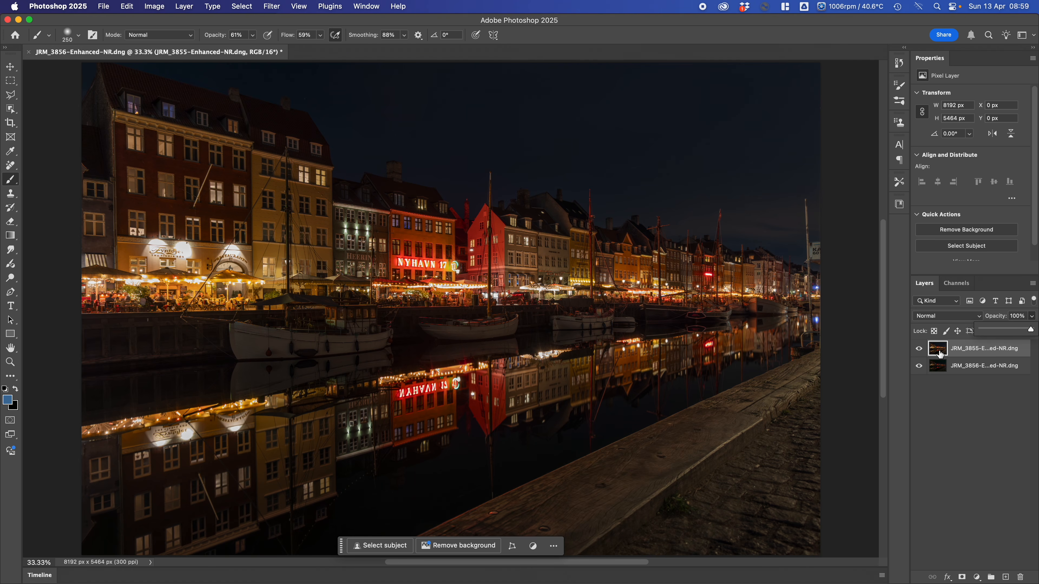
mouse_move(1030, 329)
mouse_down()
mouse_move(988, 334)
mouse_move(1035, 329)
mouse_up()
Check the blend settings of both layers and compare their exposures by hiding and showing the JRM_3855 layer, leaving it selected.
click(955, 365)
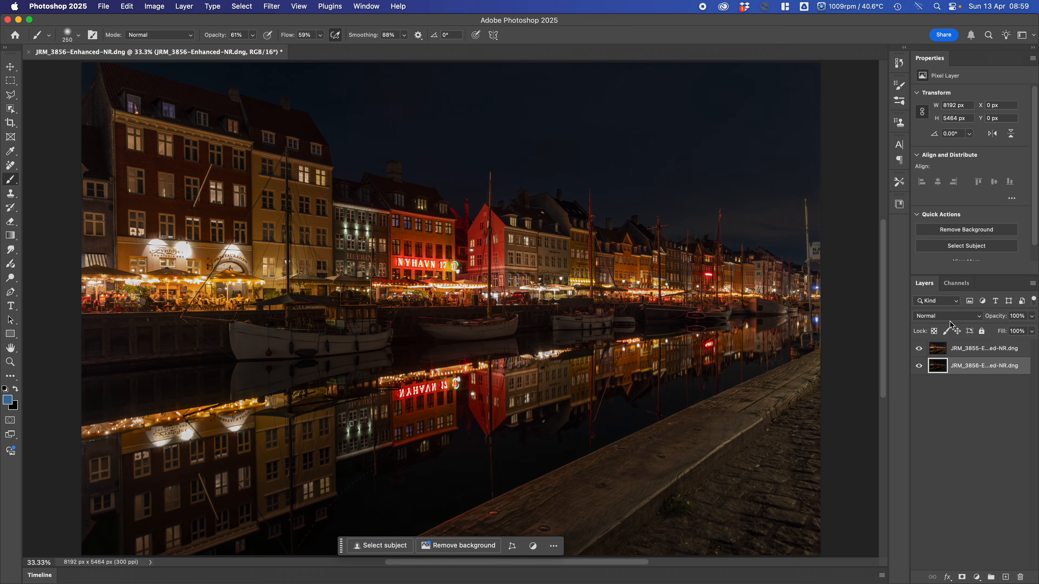
click(953, 348)
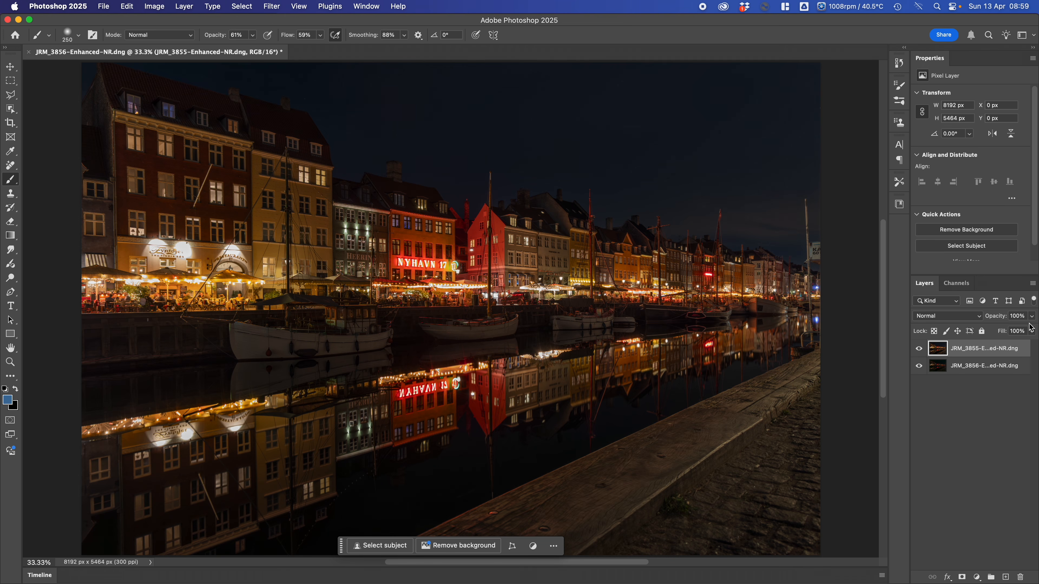
click(1002, 367)
click(998, 353)
click(921, 350)
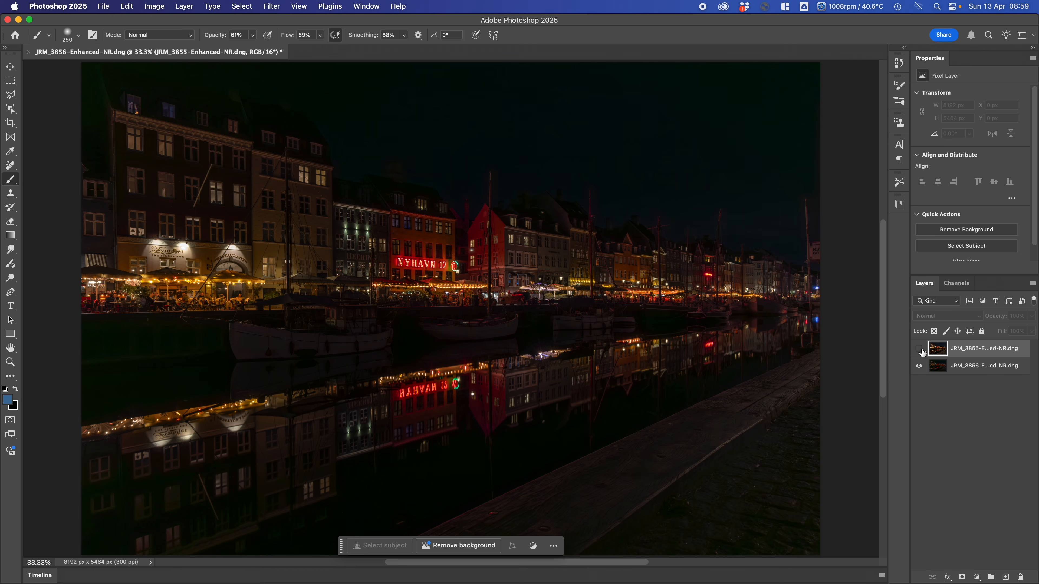
click(921, 350)
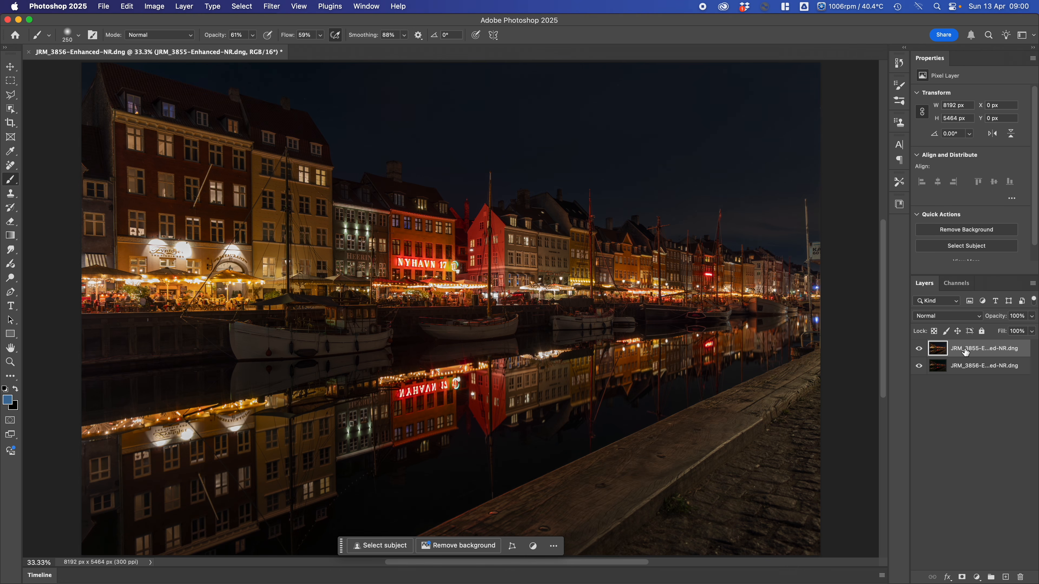
Add a white layer mask to the JRM_3855-Enhanced-NR.dng layer.
click(962, 577)
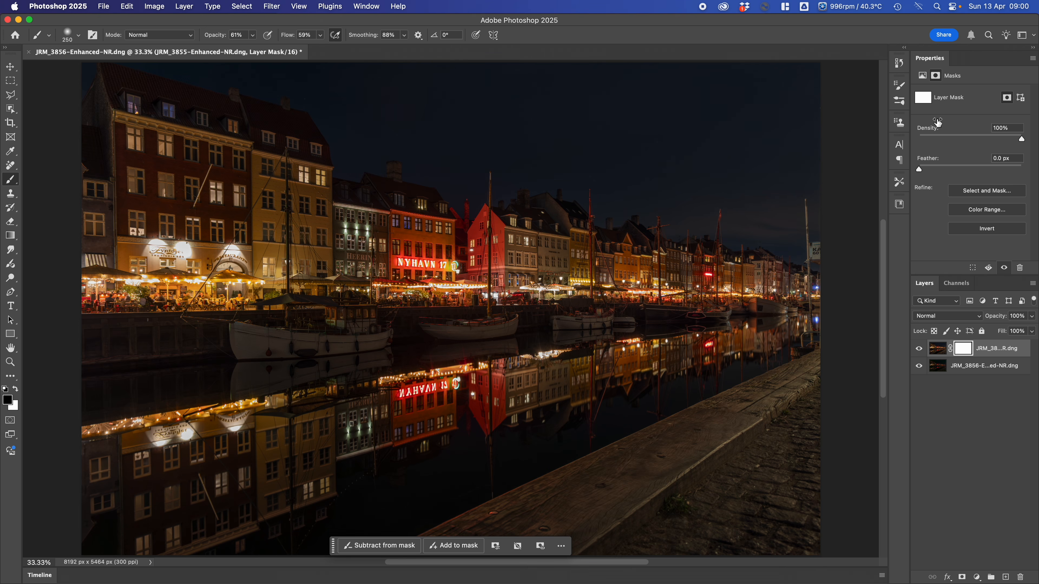
click(363, 7)
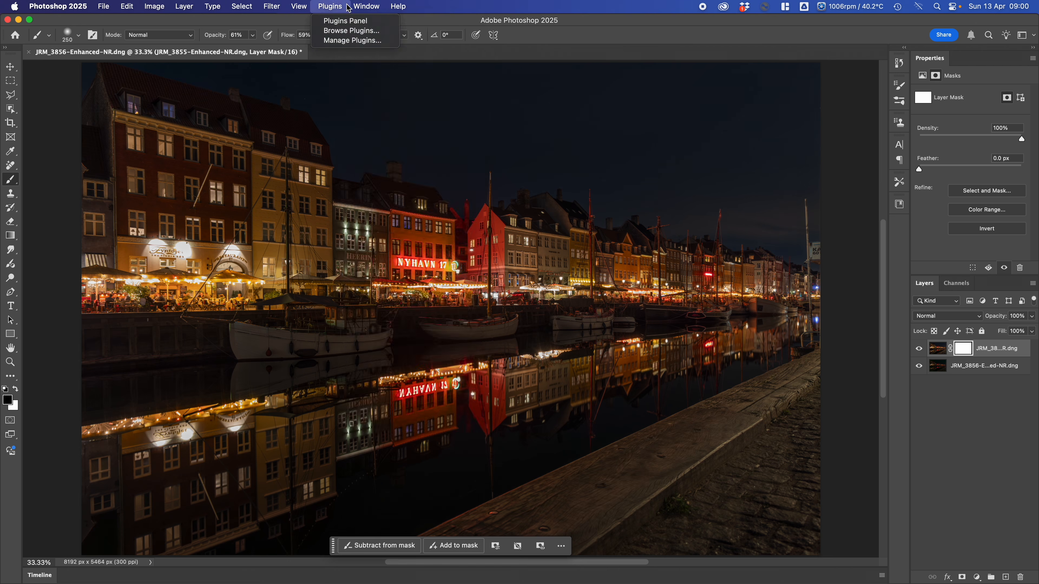
click(368, 10)
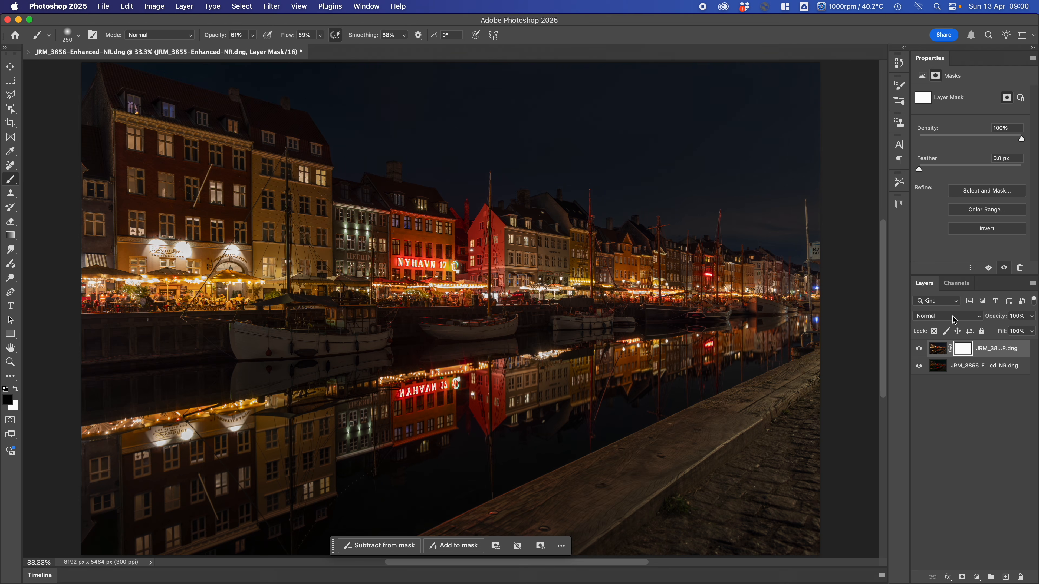
Float the Properties panel over the image, dock it back above the Layers panel, and enlarge it to show all mask options.
drag(937, 64, 715, 132)
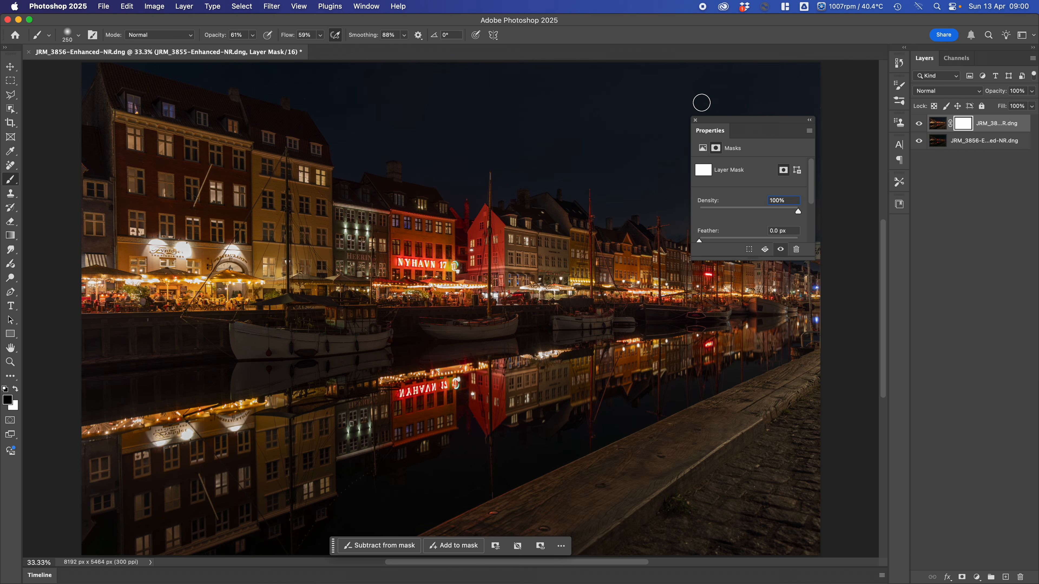
drag(717, 122, 934, 55)
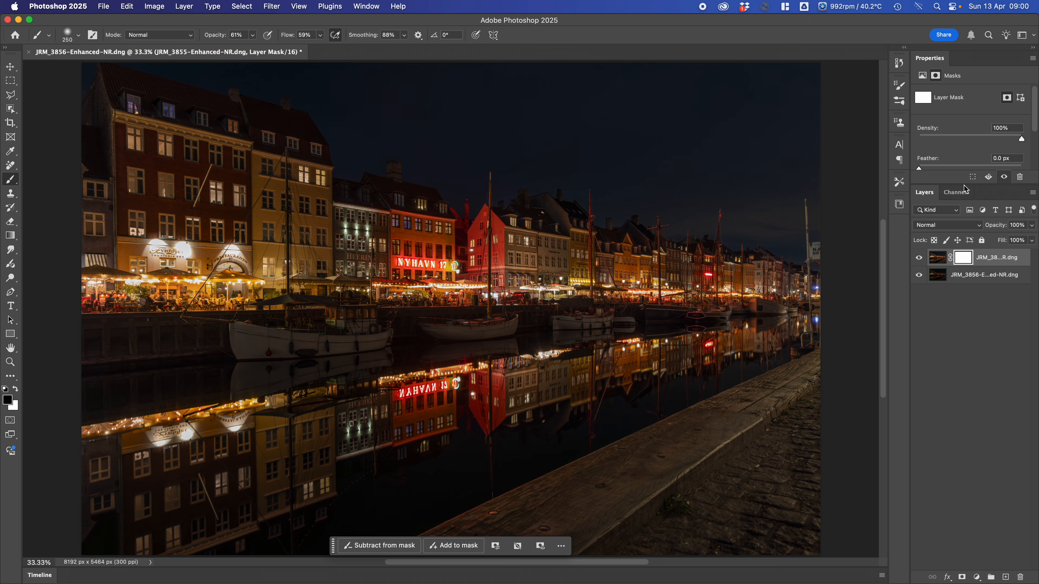
drag(966, 189, 972, 254)
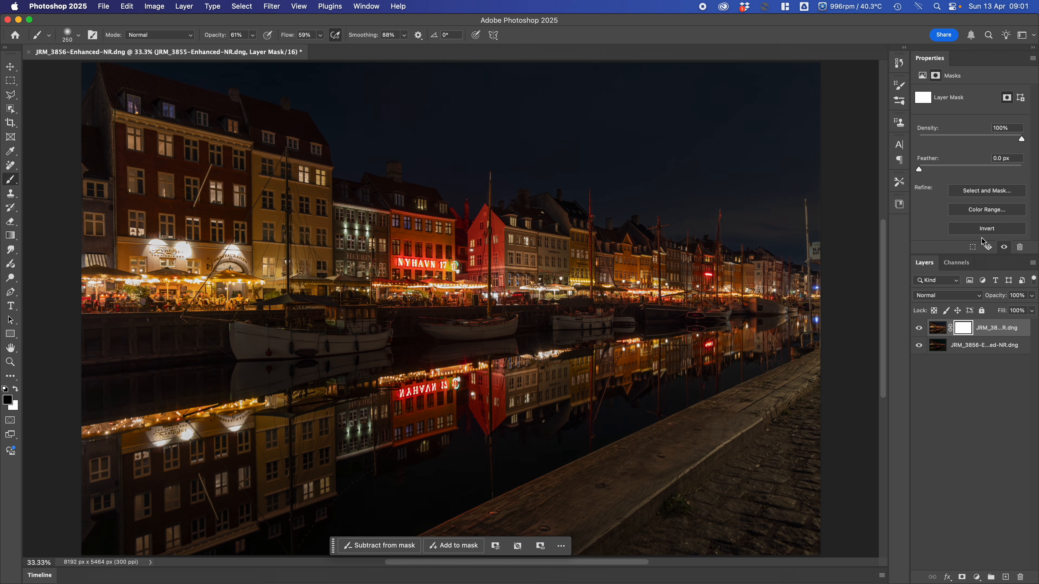
Invert the JRM_3855 layer mask to black and back to white, and keep the brush in Normal mode.
click(985, 229)
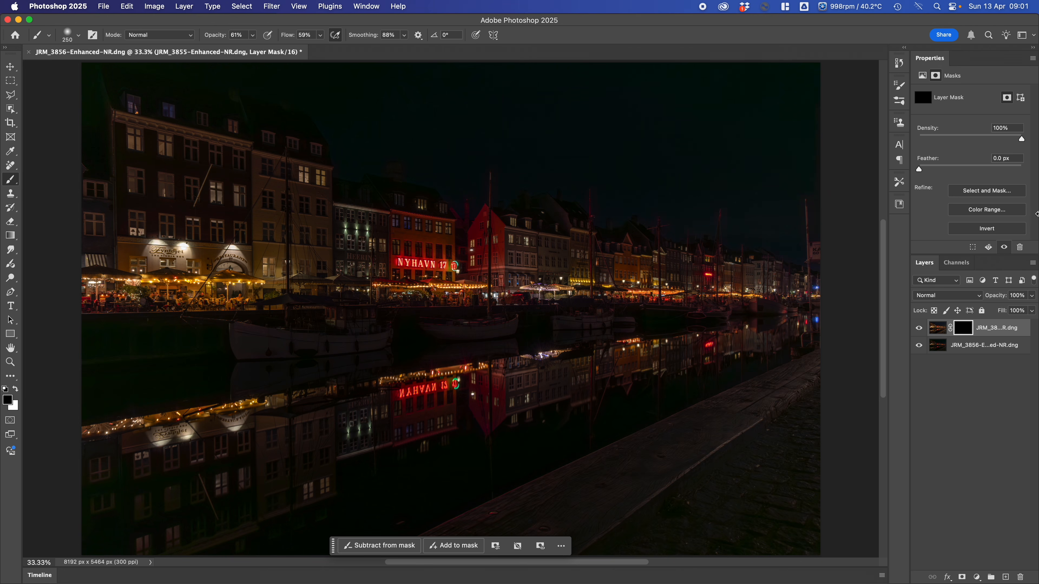
click(990, 233)
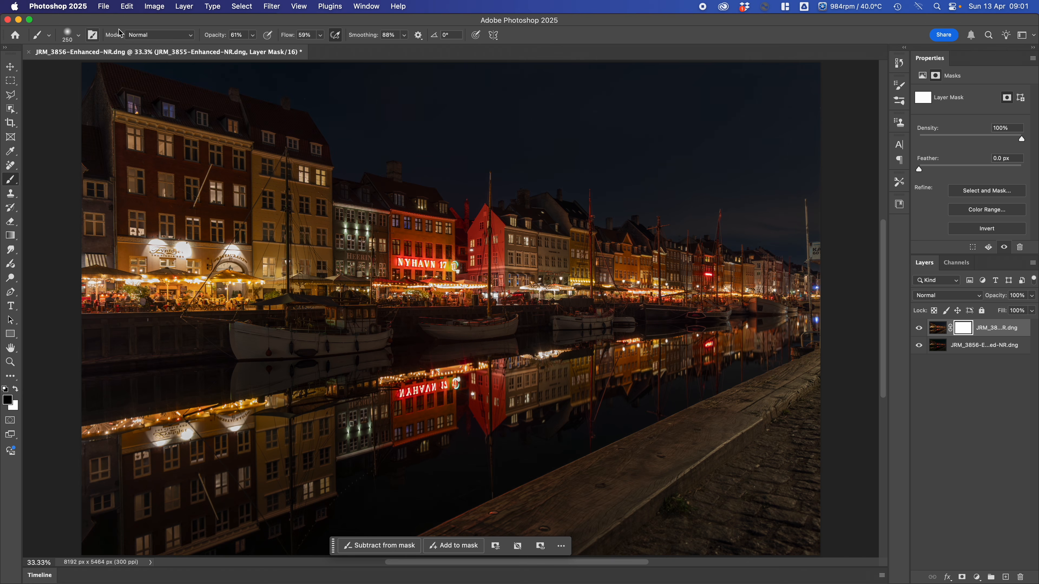
click(151, 37)
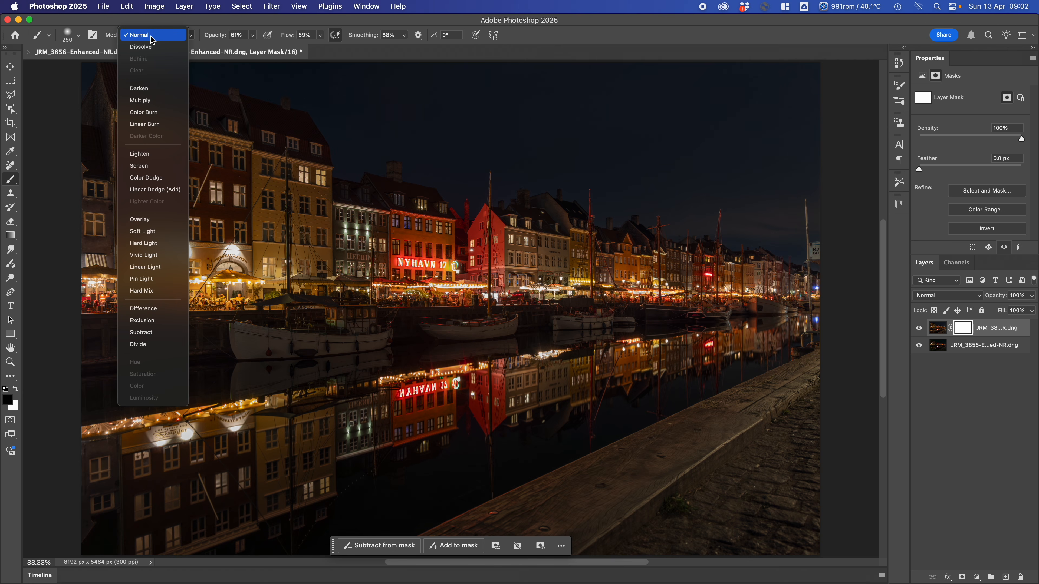
click(151, 36)
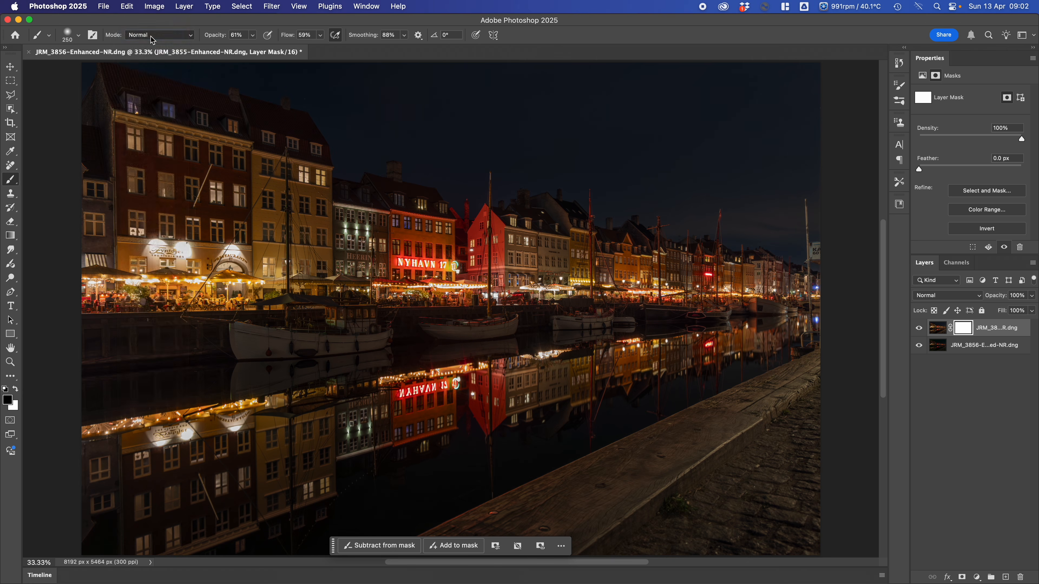
Set the brush to 100% hardness, 100% opacity and 100% flow.
click(79, 37)
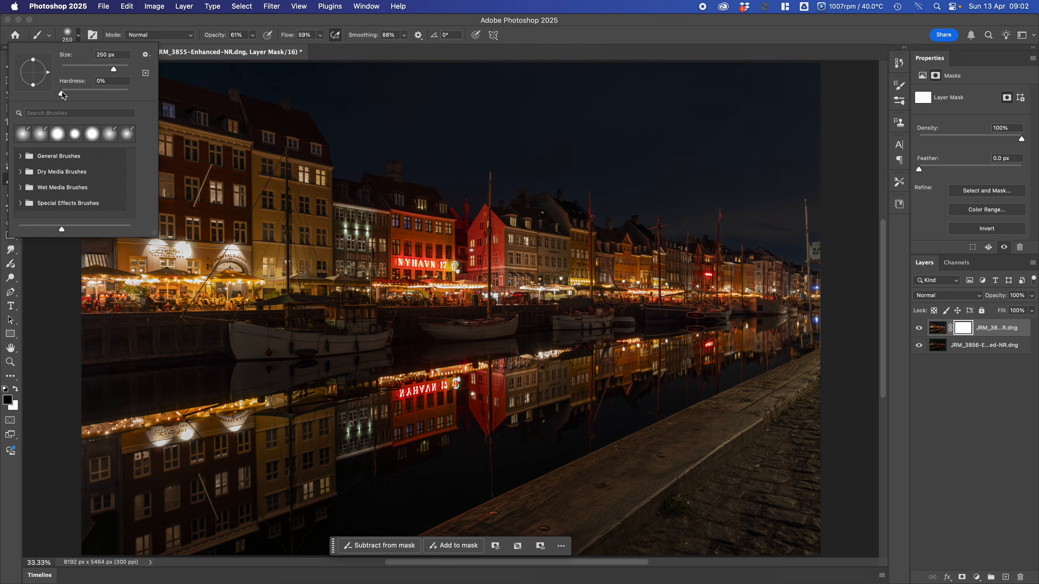
drag(62, 92, 129, 93)
click(255, 34)
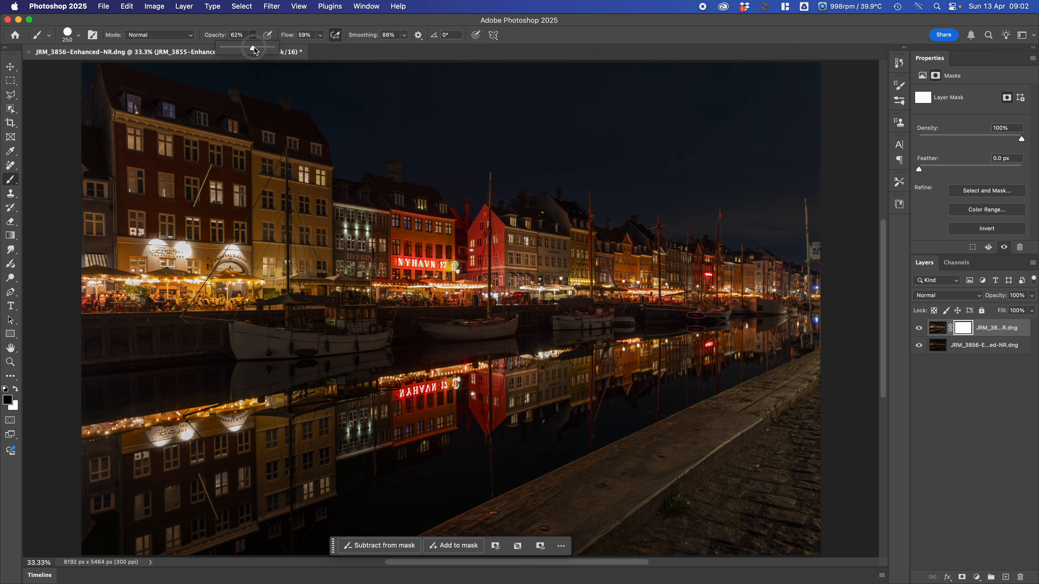
drag(255, 35, 382, 58)
click(321, 36)
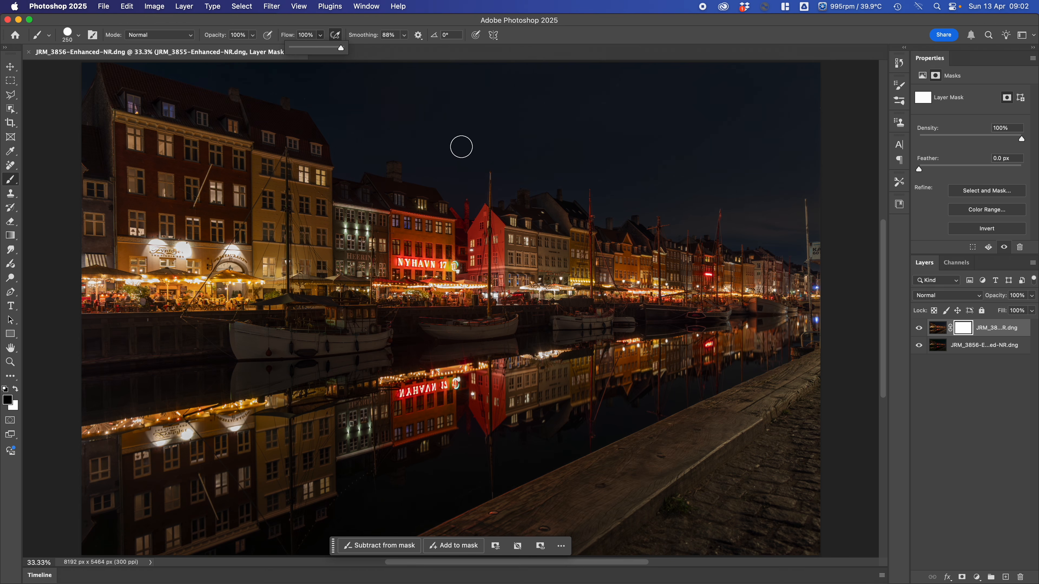
Paint black test strokes on the layer mask across the sky and down over the houses to the boats, and undo them.
click(411, 118)
mouse_move(411, 118)
mouse_down()
mouse_move(481, 119)
mouse_move(596, 153)
mouse_up()
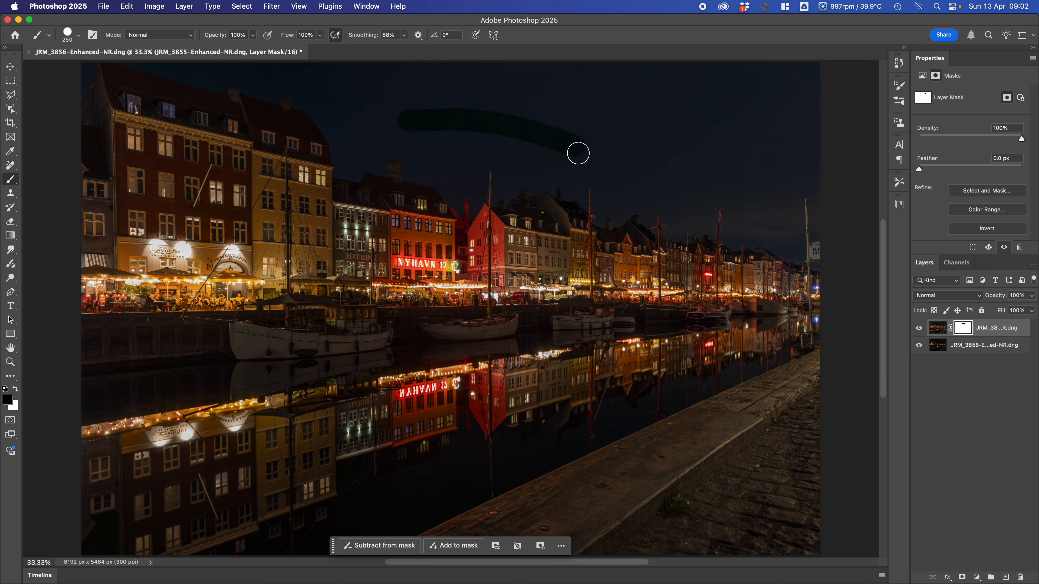
mouse_move(535, 177)
mouse_down()
mouse_move(503, 271)
mouse_move(429, 348)
mouse_up()
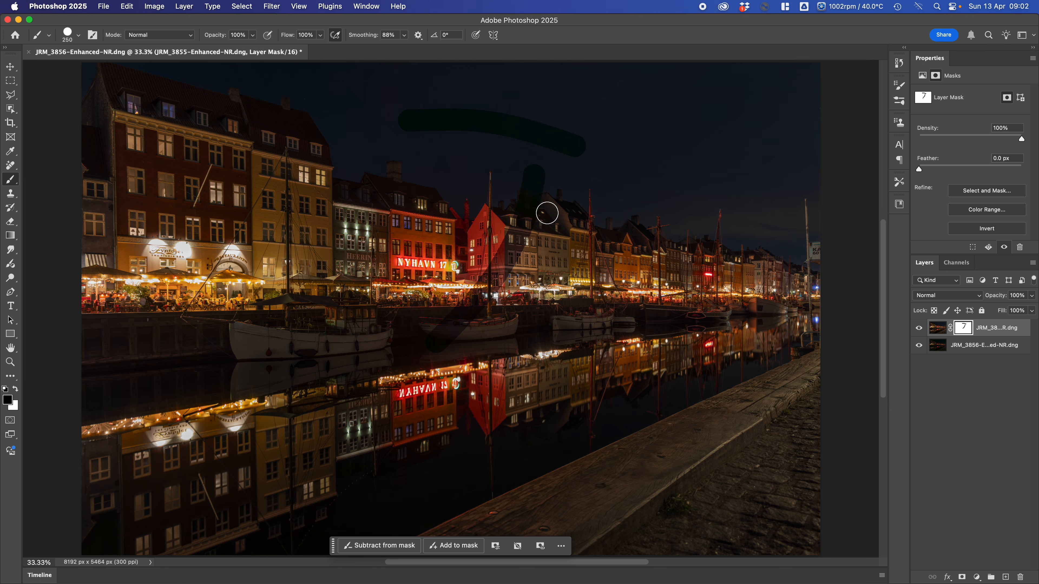
key(super+z)
key(super+z)
key(super+z)
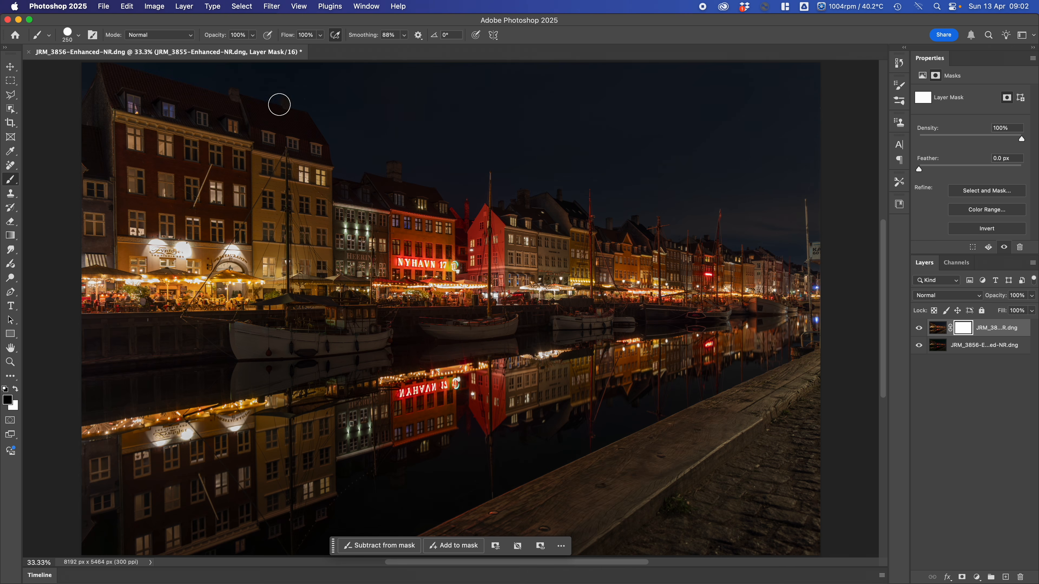
Switch to a soft round 250 px brush with 0% hardness, 27% opacity and 27% flow.
click(78, 36)
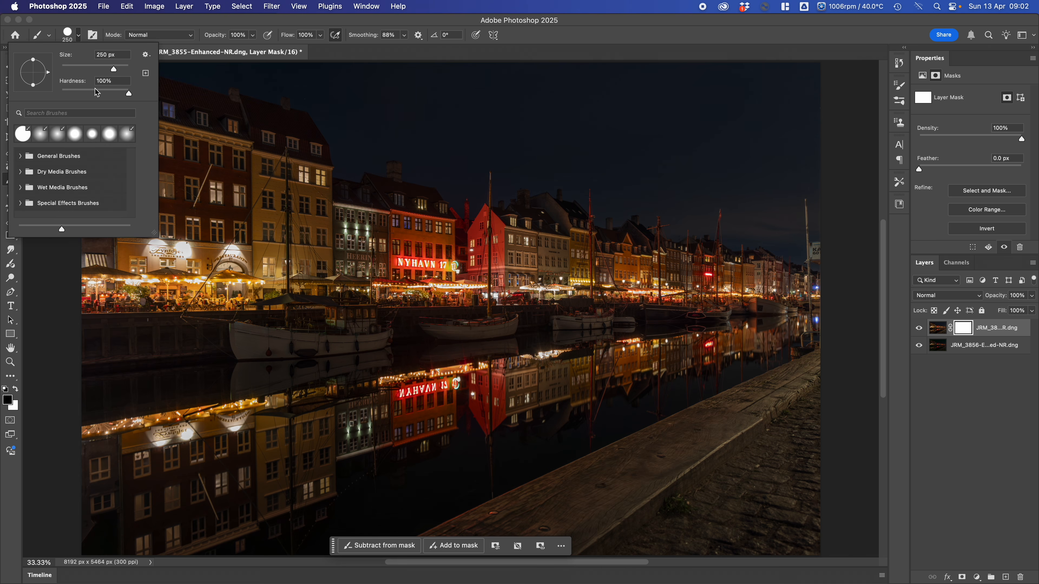
drag(128, 93, 23, 96)
click(39, 139)
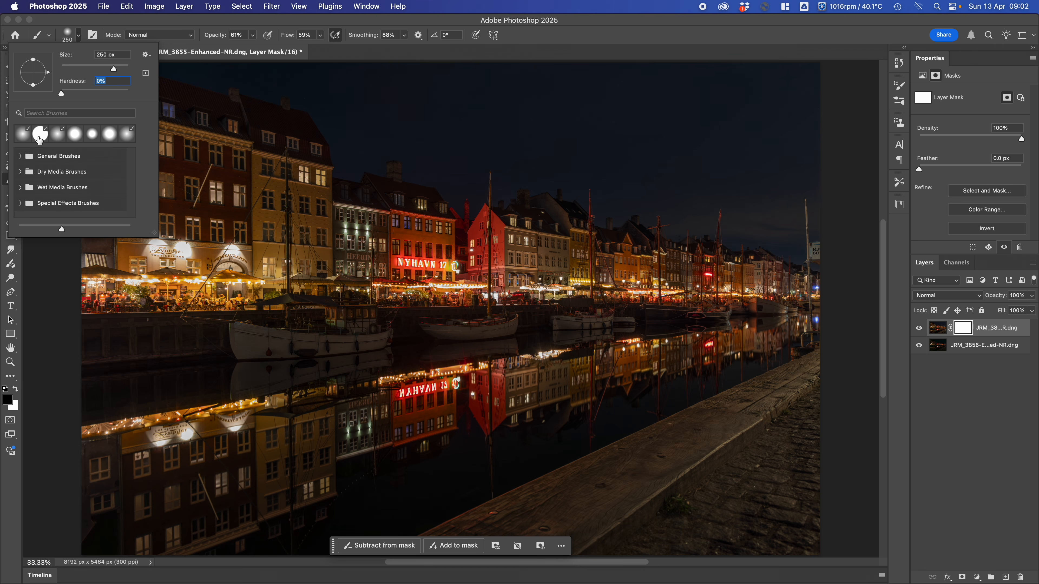
click(58, 138)
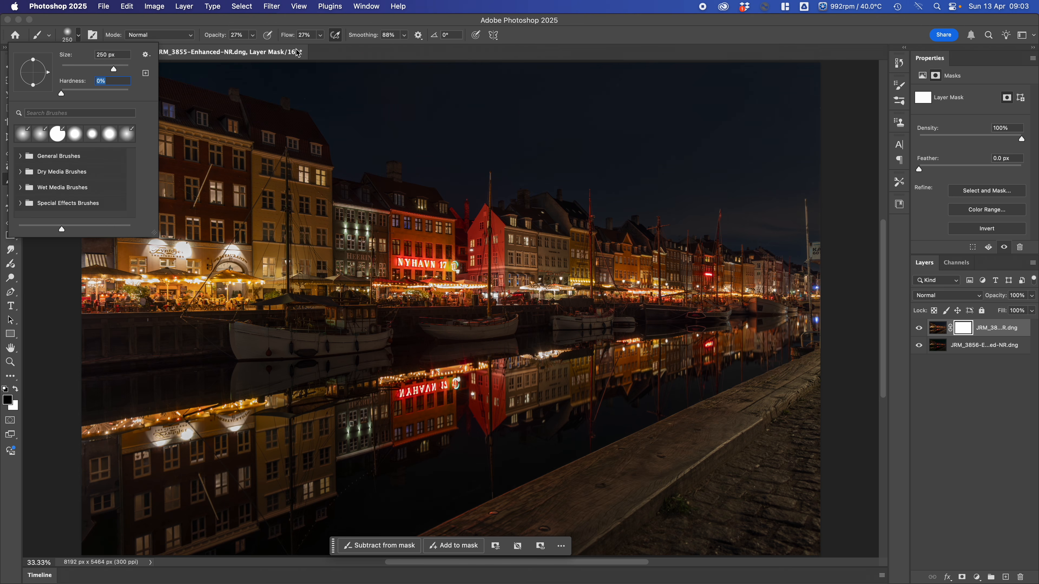
Set the brush smoothing to 100%, and toggle the airbrush build-up effect off and back on.
click(403, 36)
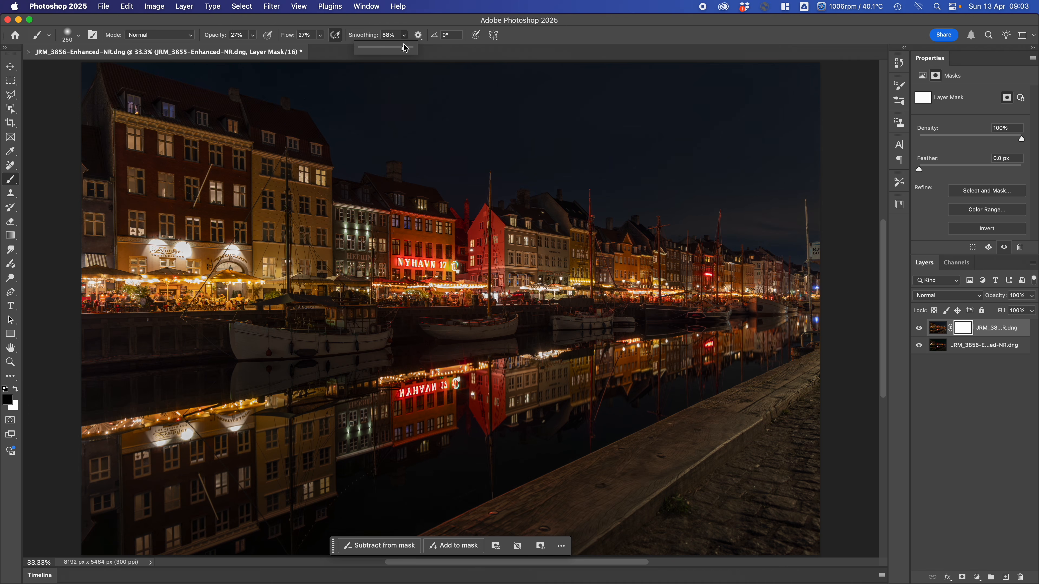
click(404, 36)
drag(405, 48, 425, 52)
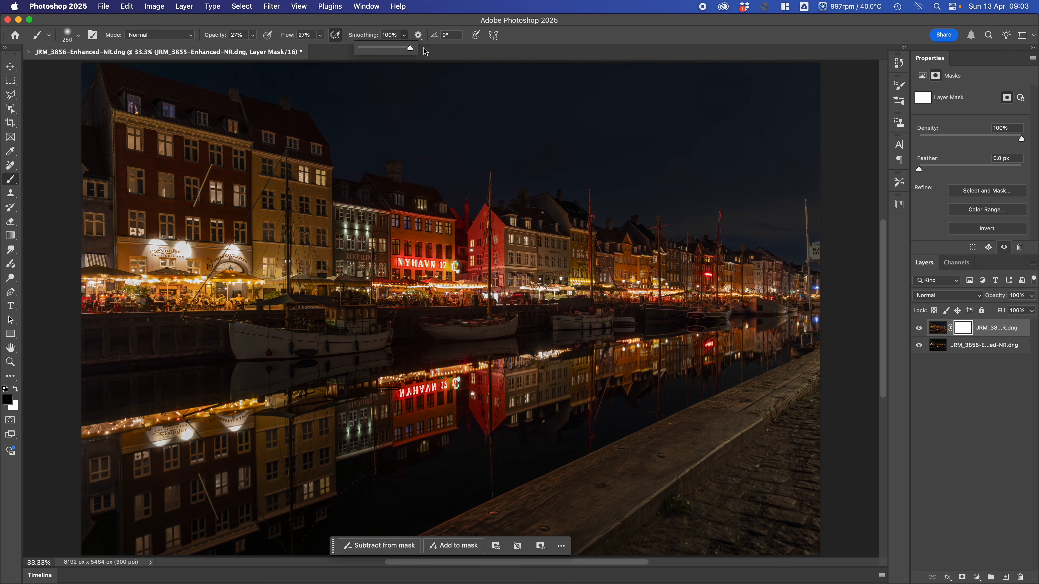
click(335, 37)
click(335, 37)
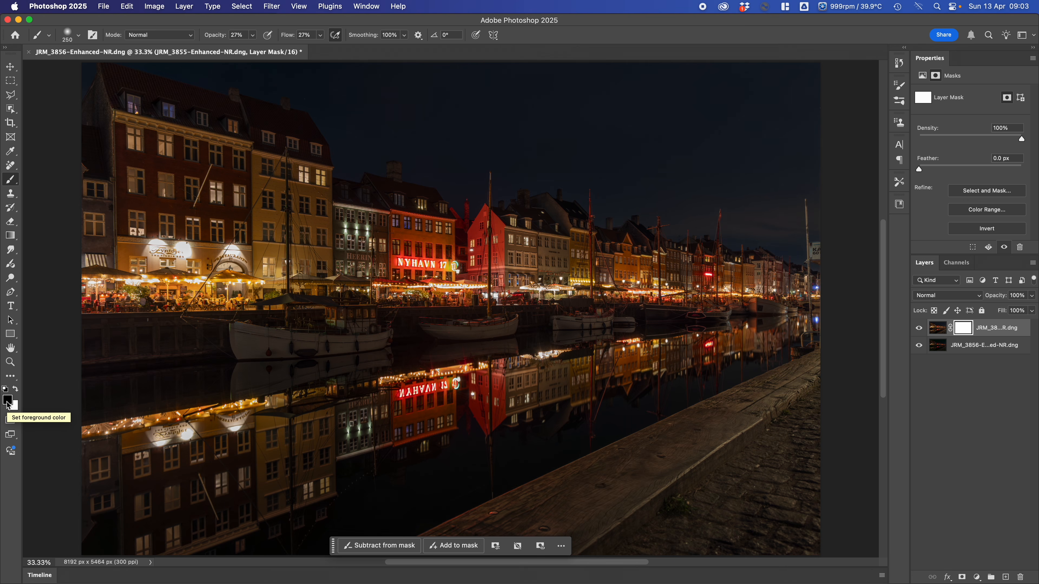
Swap the foreground colour to white and back to black, and review the brush's size and hardness settings.
key(x)
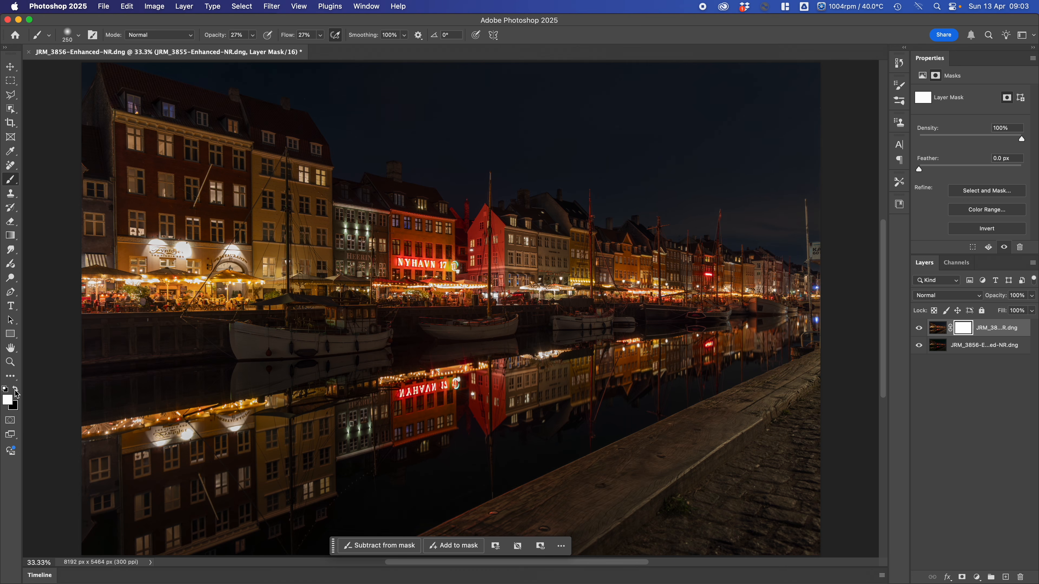
click(15, 390)
click(80, 36)
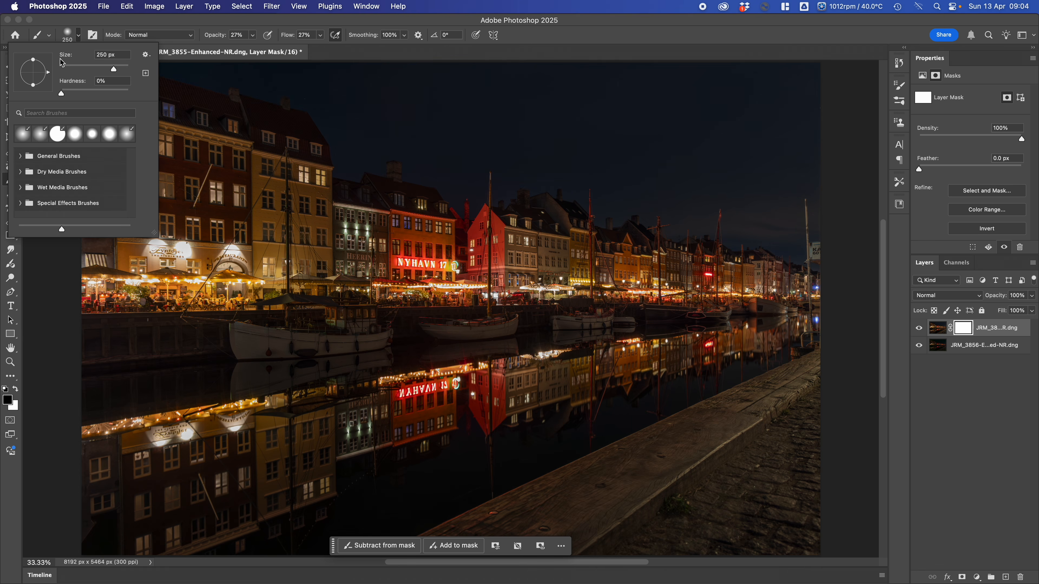
click(79, 37)
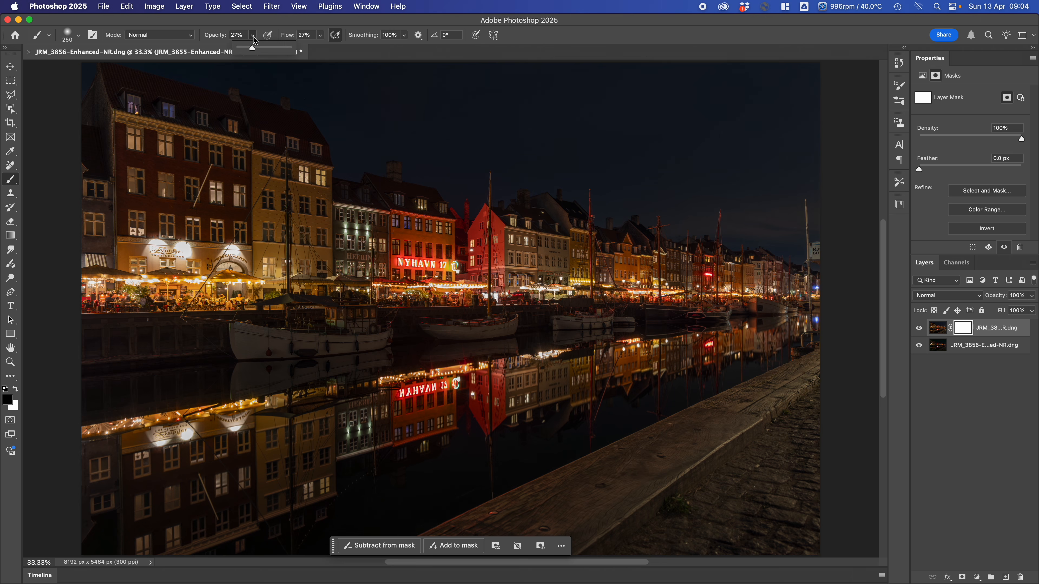
Set the brush to 30% opacity and 30% flow, and enlarge it to 800 px.
click(236, 36)
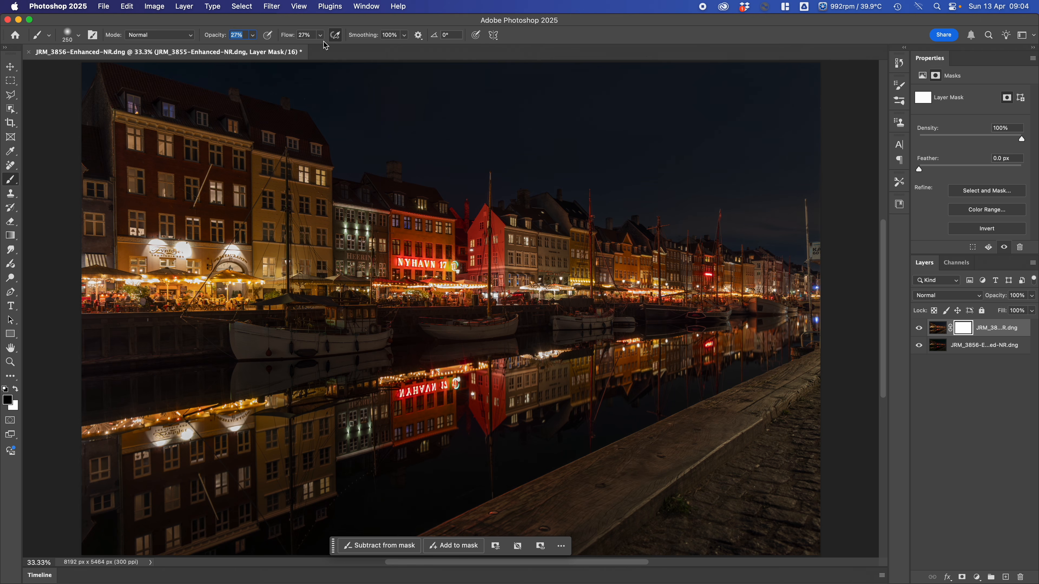
text(30)
key(Return)
text(30)
key(bracketright)
key(bracketright)
key(bracketright)
key(bracketright)
key(bracketright)
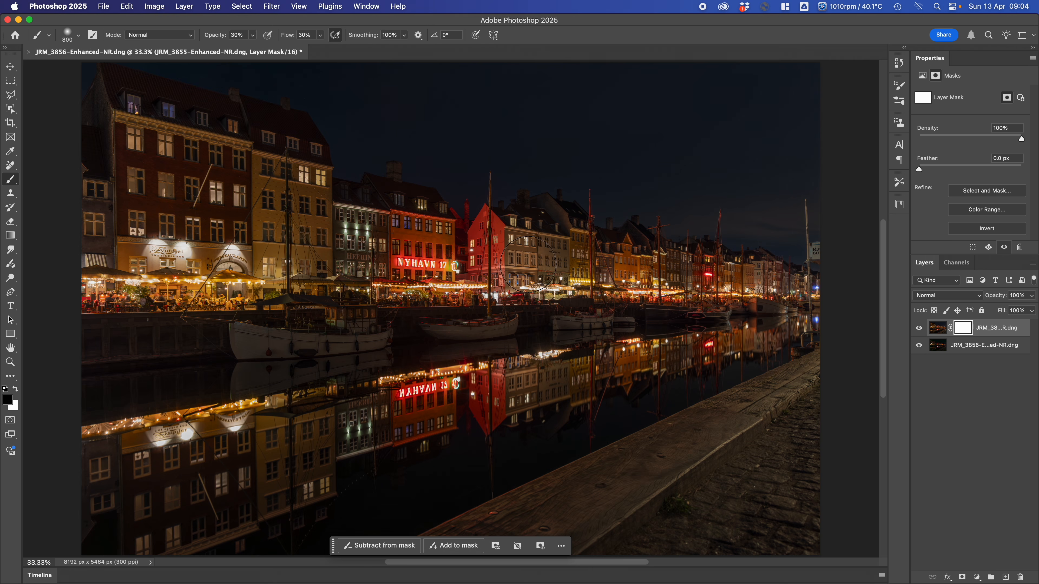
Paint black over the lit restaurant strip on the layer mask, raising the brush to 74% opacity and 79% flow.
drag(528, 264, 448, 281)
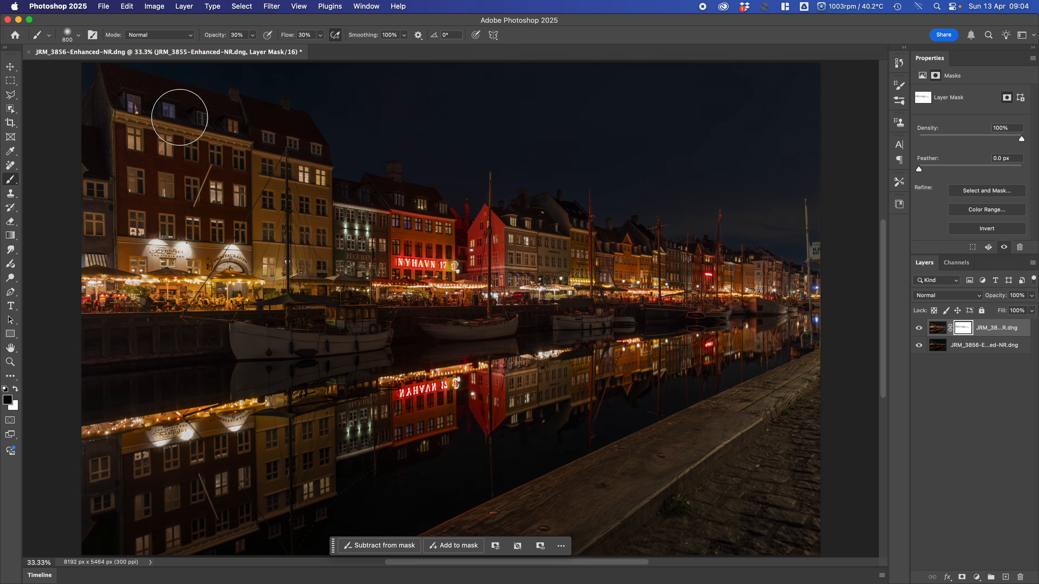
click(253, 35)
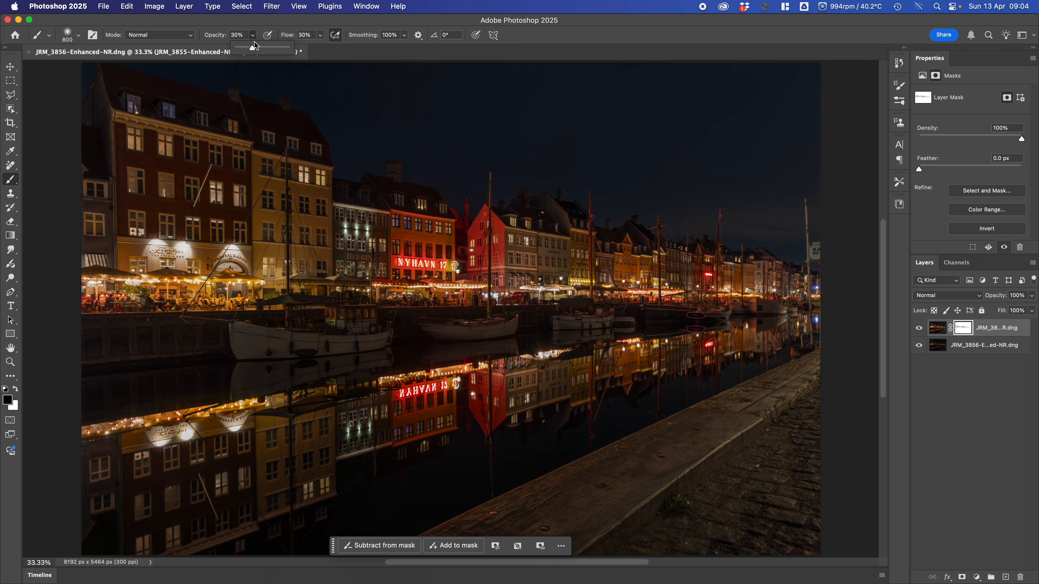
click(273, 48)
click(322, 37)
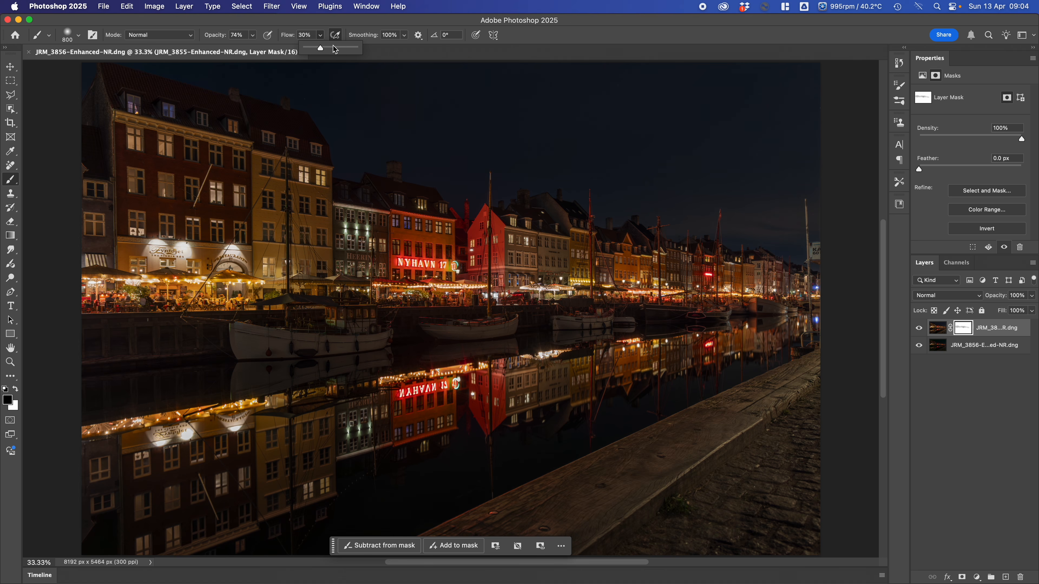
click(345, 47)
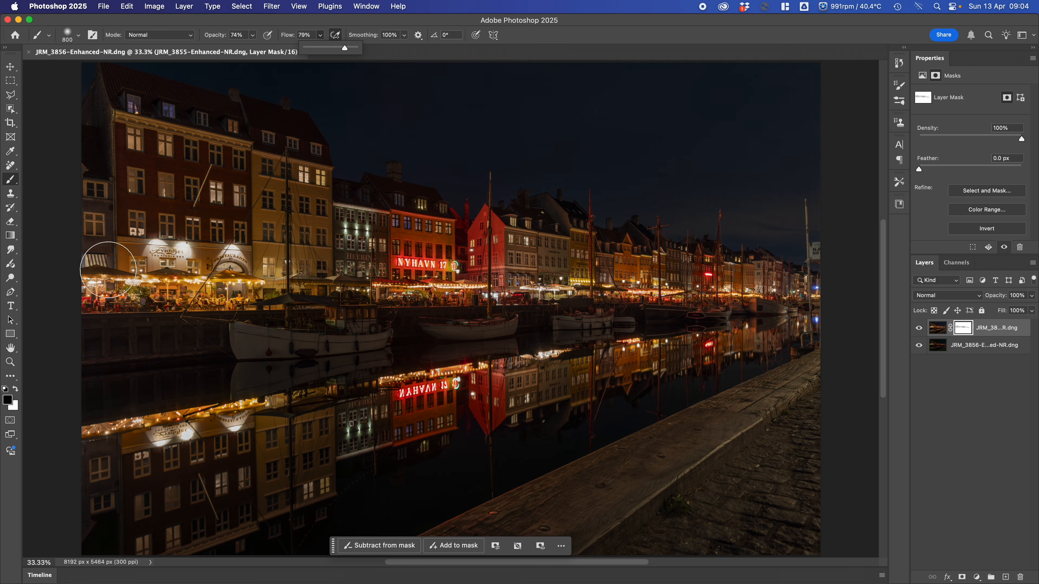
mouse_move(106, 273)
mouse_down()
mouse_move(153, 273)
mouse_move(115, 241)
mouse_move(247, 254)
mouse_move(92, 280)
mouse_up()
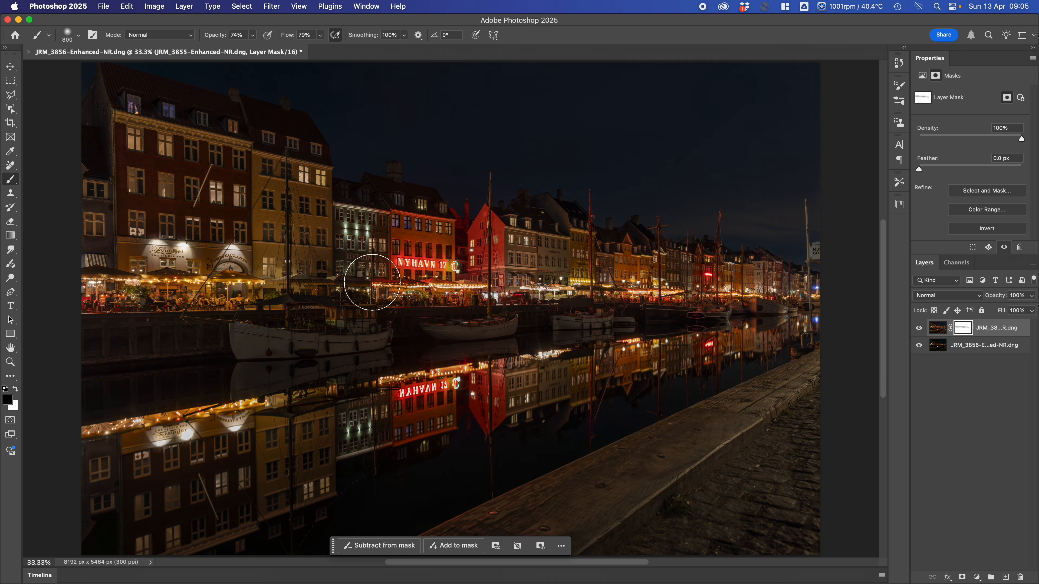
mouse_move(438, 284)
mouse_down()
mouse_move(466, 279)
mouse_move(441, 285)
mouse_up()
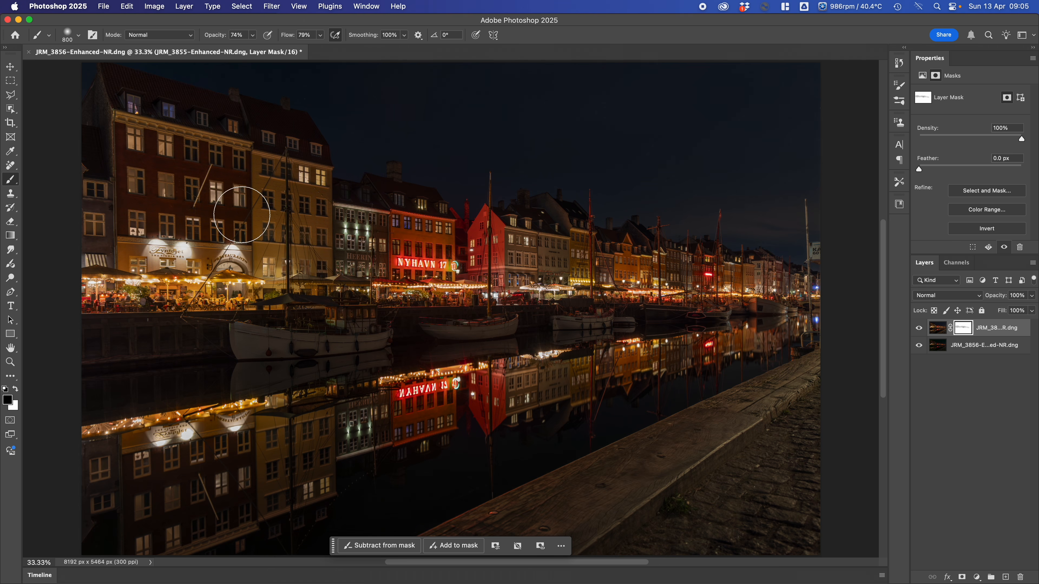
Set the brush to 50% opacity and 50% flow, and paint black on the mask over the light reflections in the water.
click(252, 36)
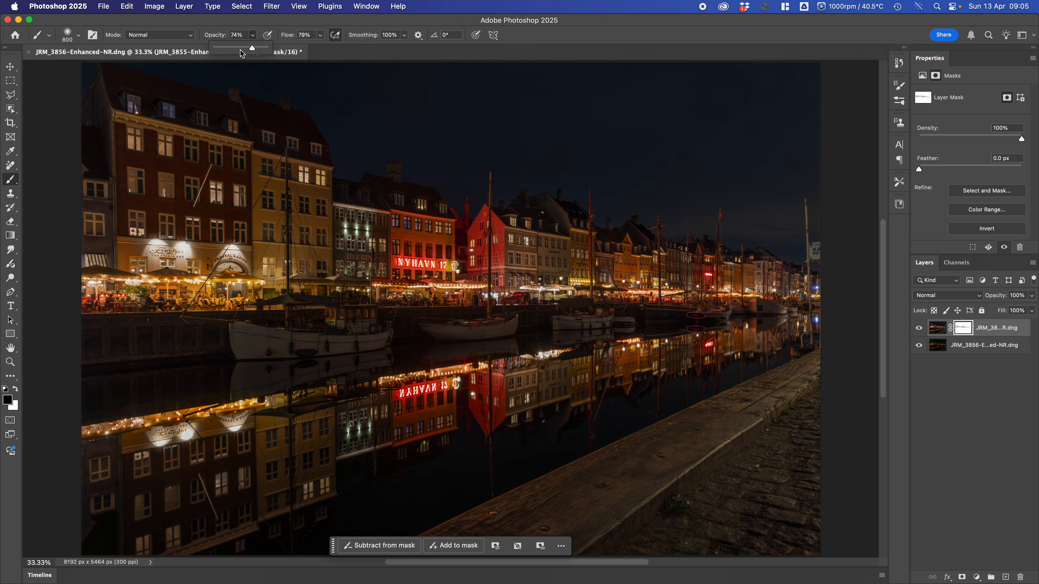
click(237, 35)
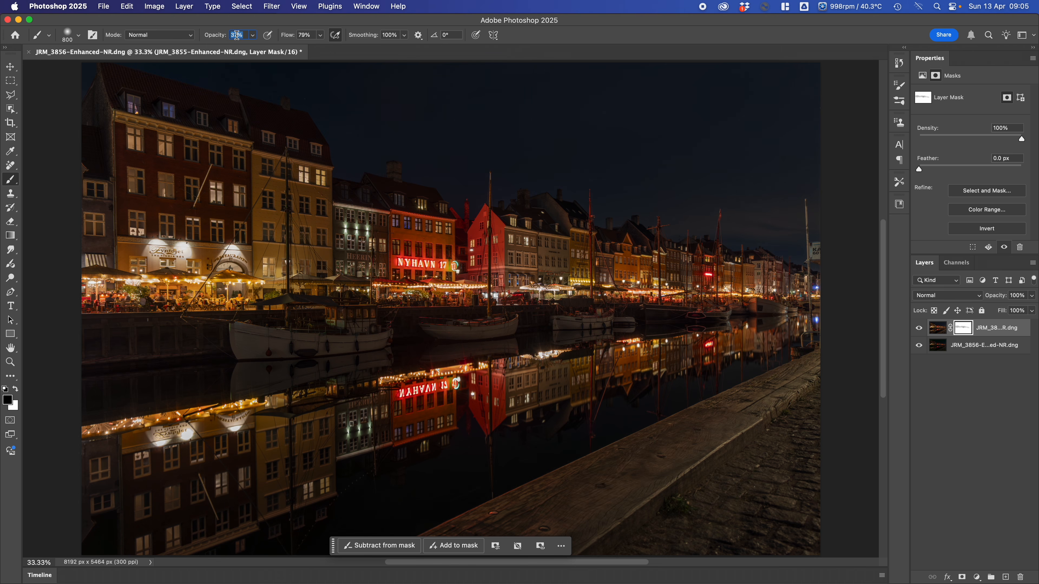
text(50)
click(303, 35)
drag(180, 433, 323, 399)
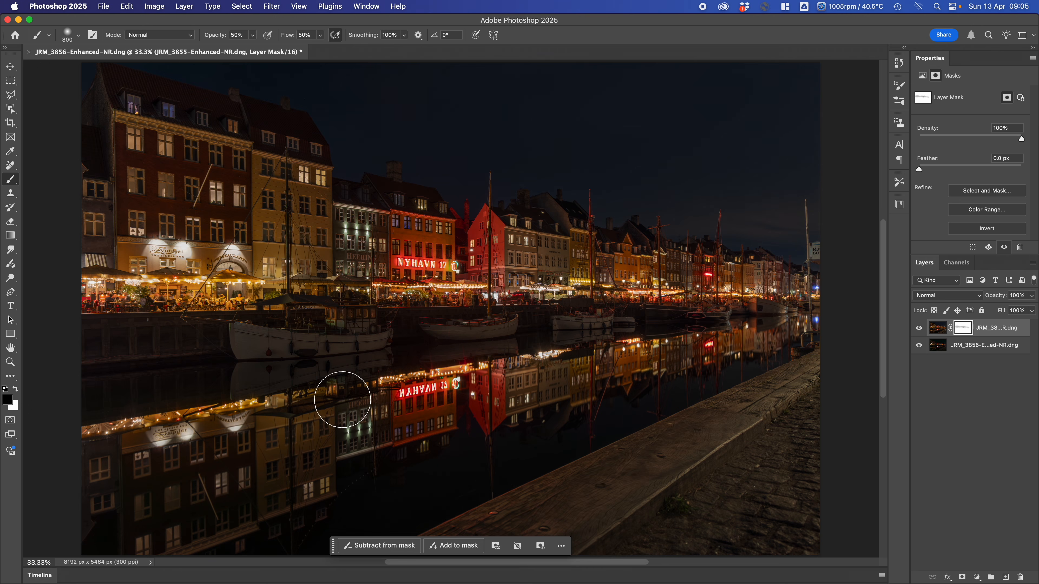
drag(479, 393, 677, 346)
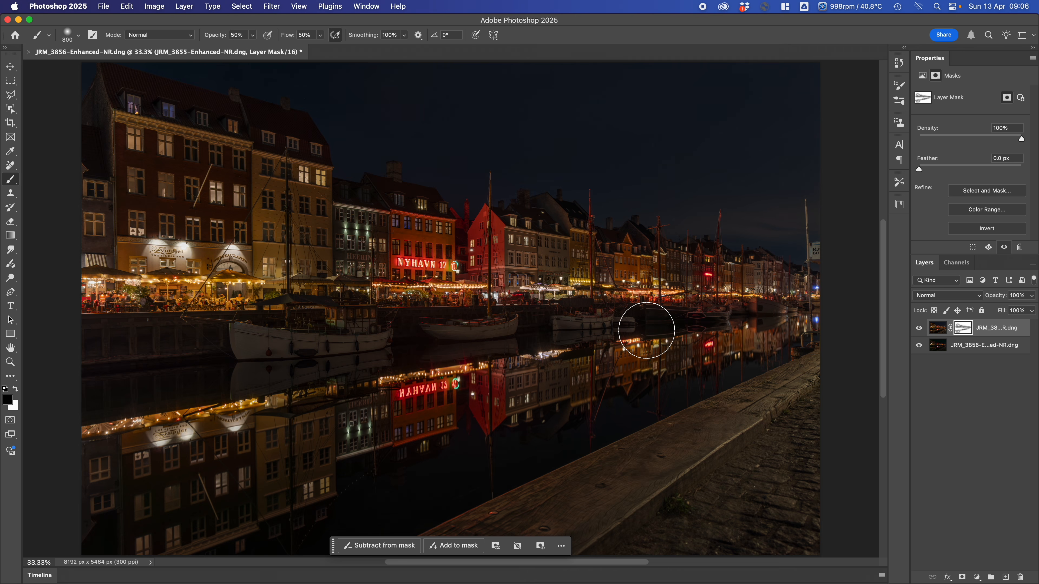
Duplicate the JRM_3855-Enhanced-NR.dng layer with its mask, keeping the default copy name and the same document as destination.
click(938, 333)
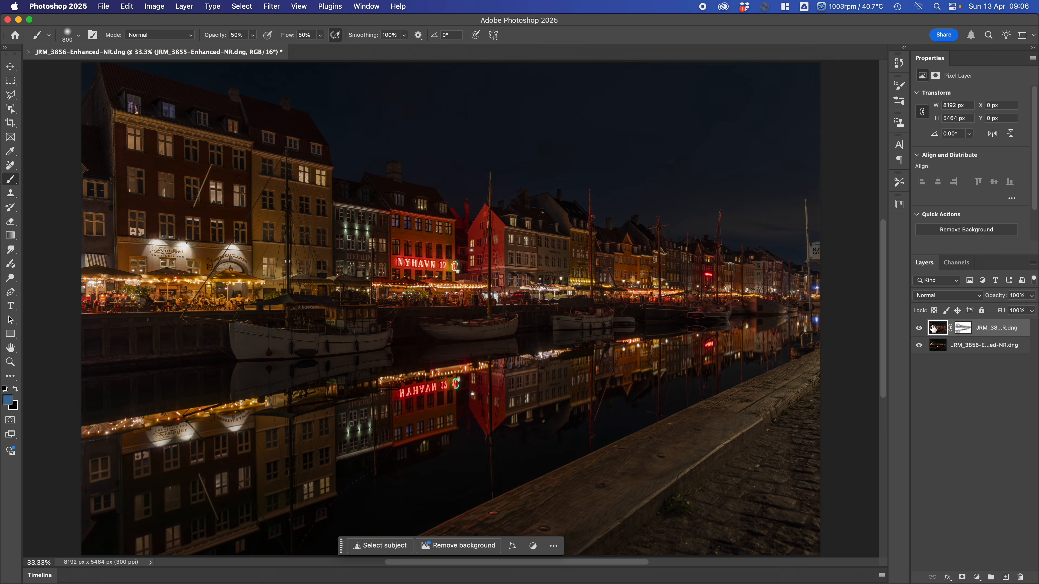
right_click(939, 332)
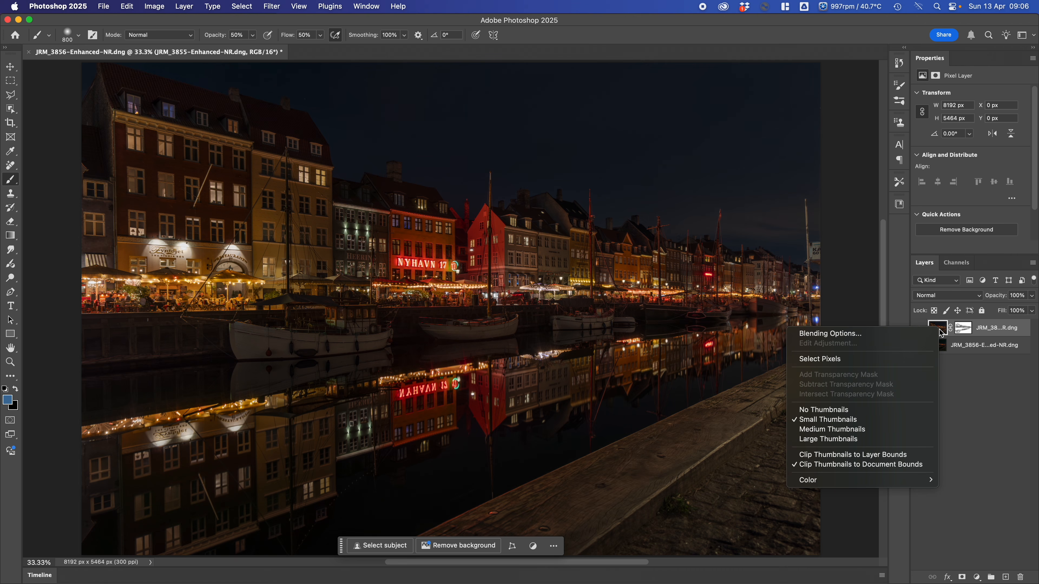
click(980, 384)
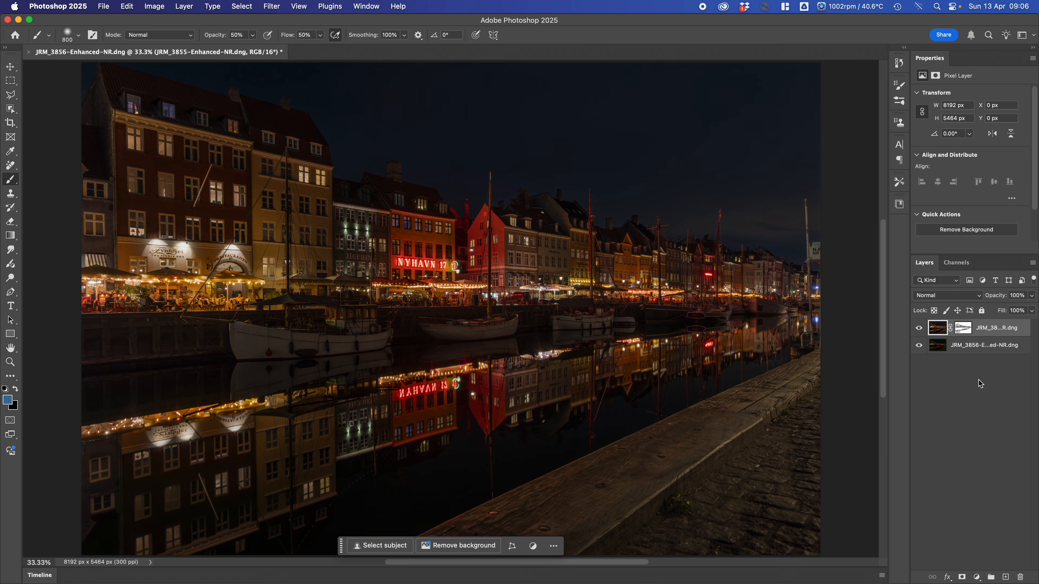
right_click(937, 332)
right_click(932, 322)
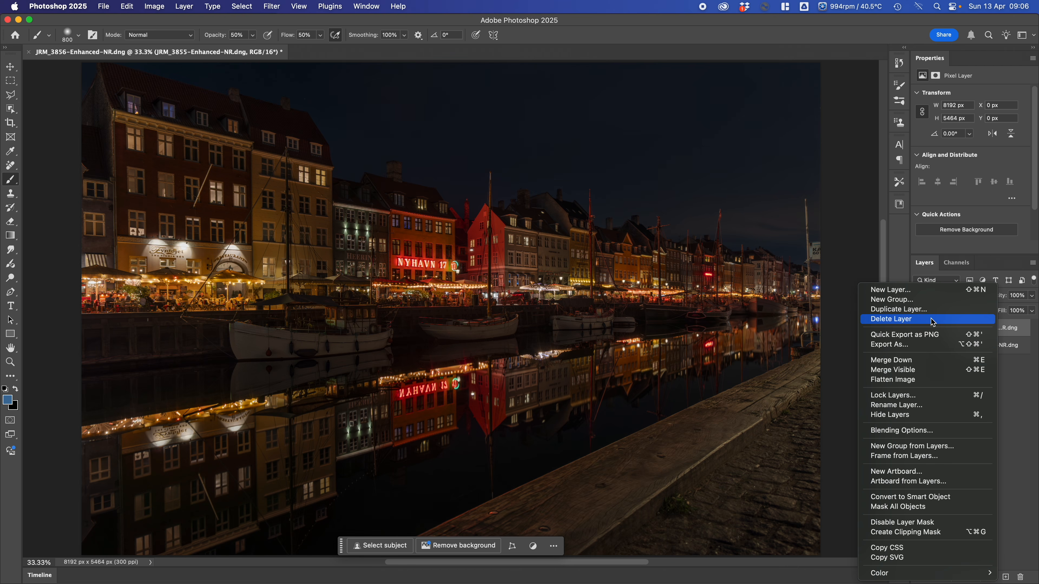
click(908, 311)
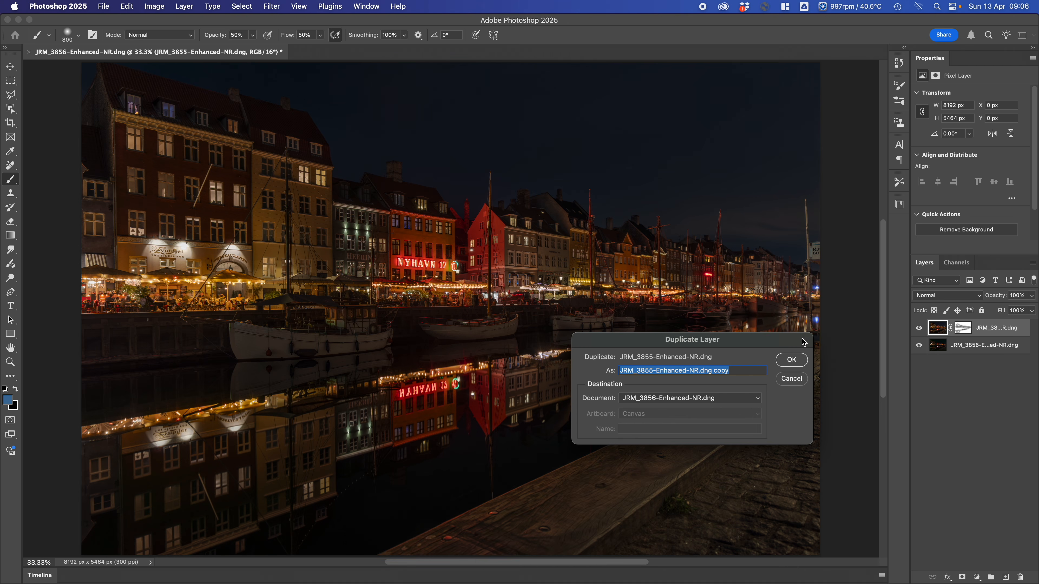
click(790, 360)
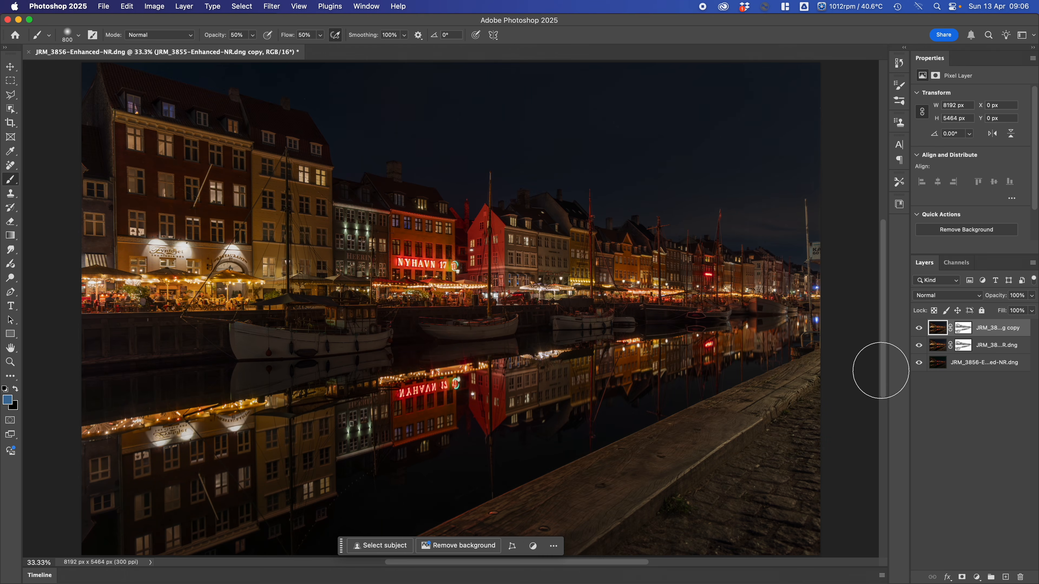
Toggle the duplicate layer's visibility several times to compare the image with and without it.
click(920, 329)
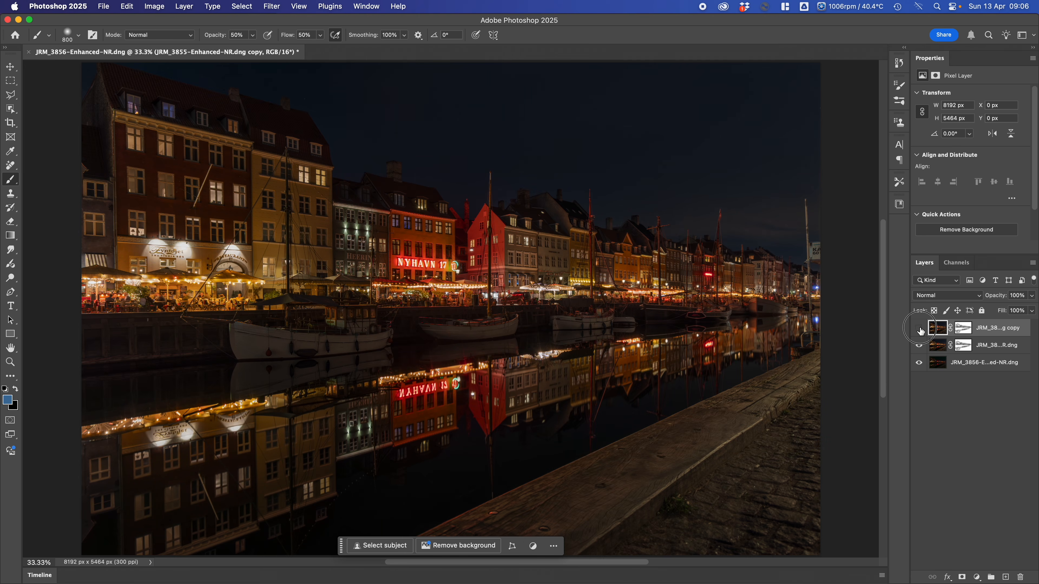
click(920, 328)
click(919, 328)
click(920, 329)
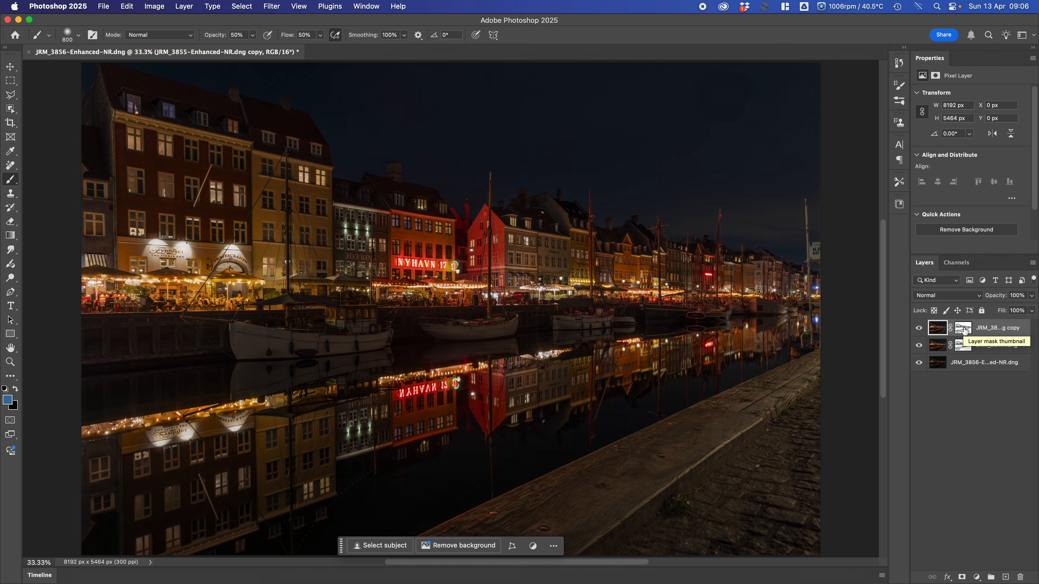
click(919, 328)
click(919, 327)
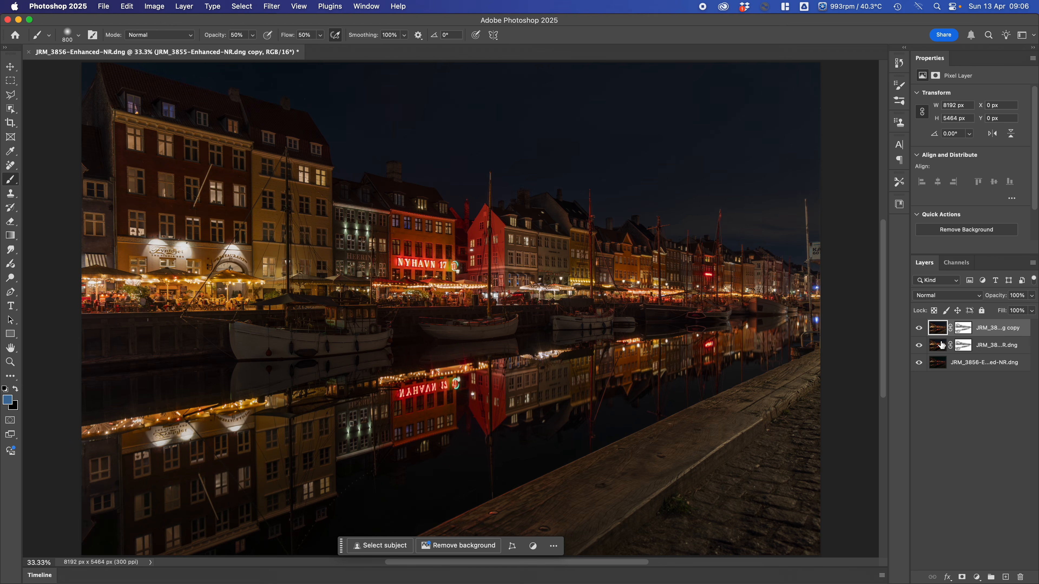
Delete the layer mask from the duplicate layer, and compare the image with that layer hidden and shown.
click(963, 330)
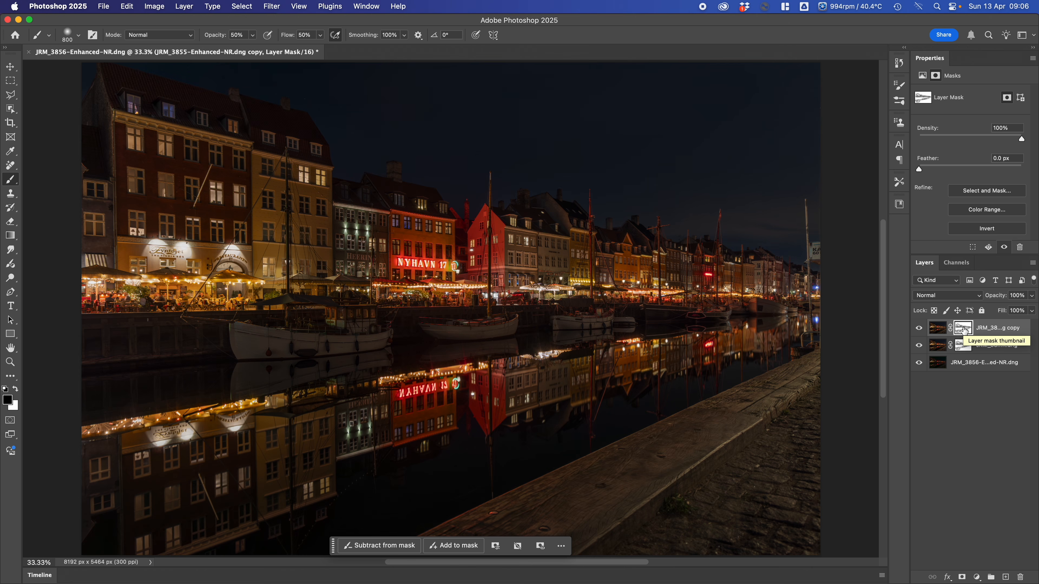
key(Delete)
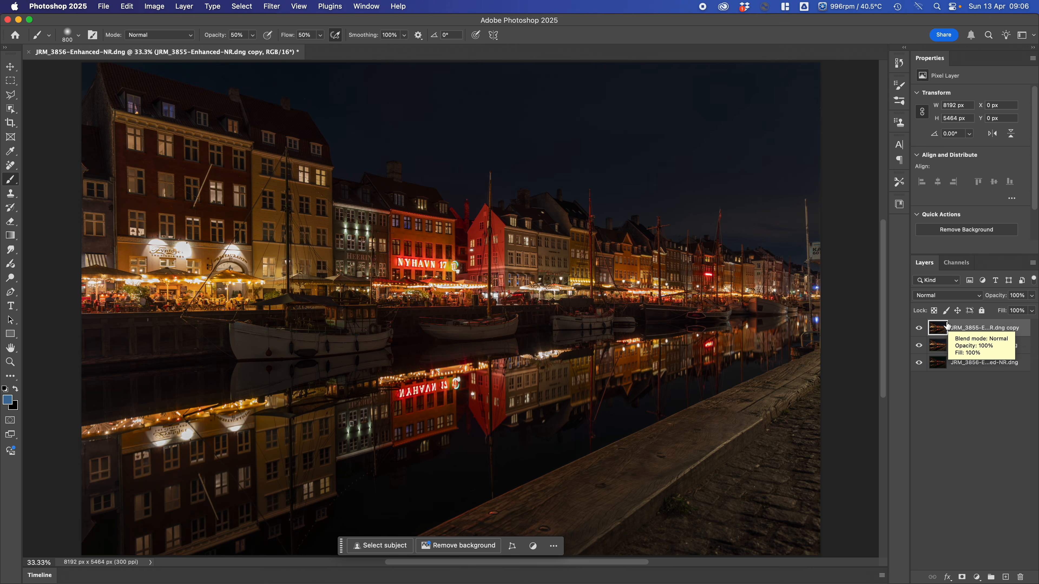
click(919, 329)
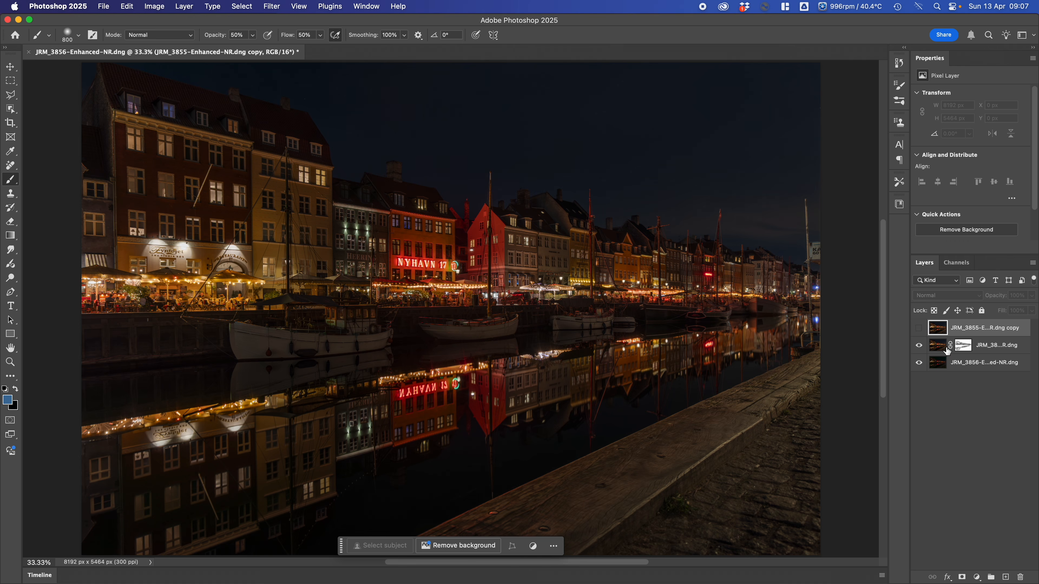
click(919, 330)
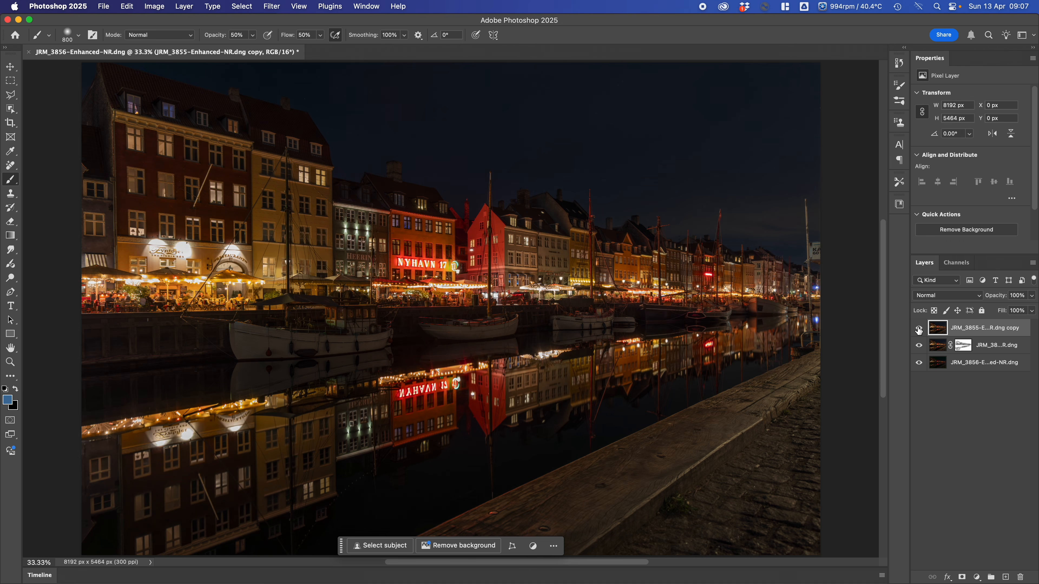
click(919, 330)
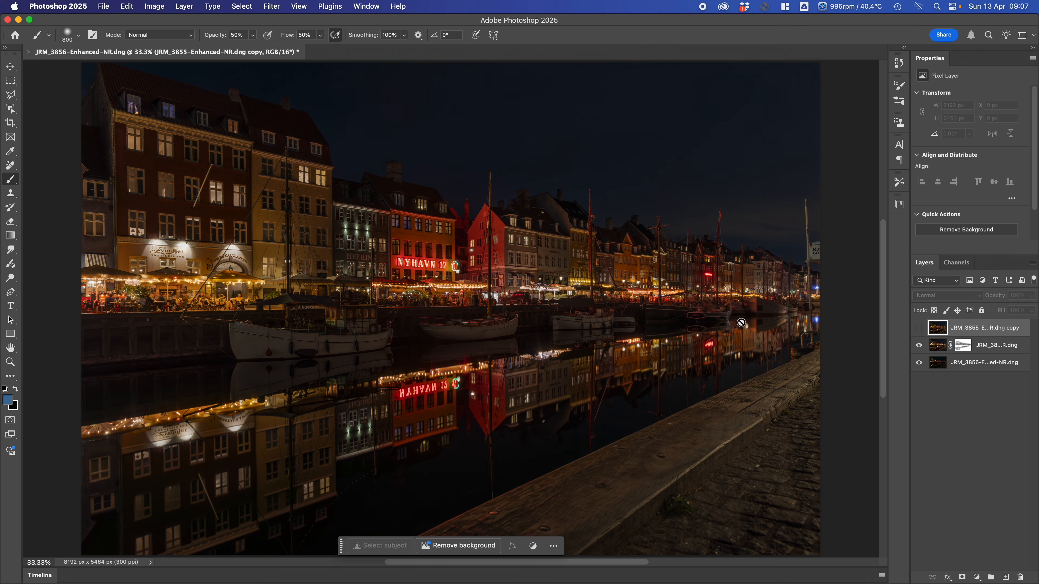
click(920, 329)
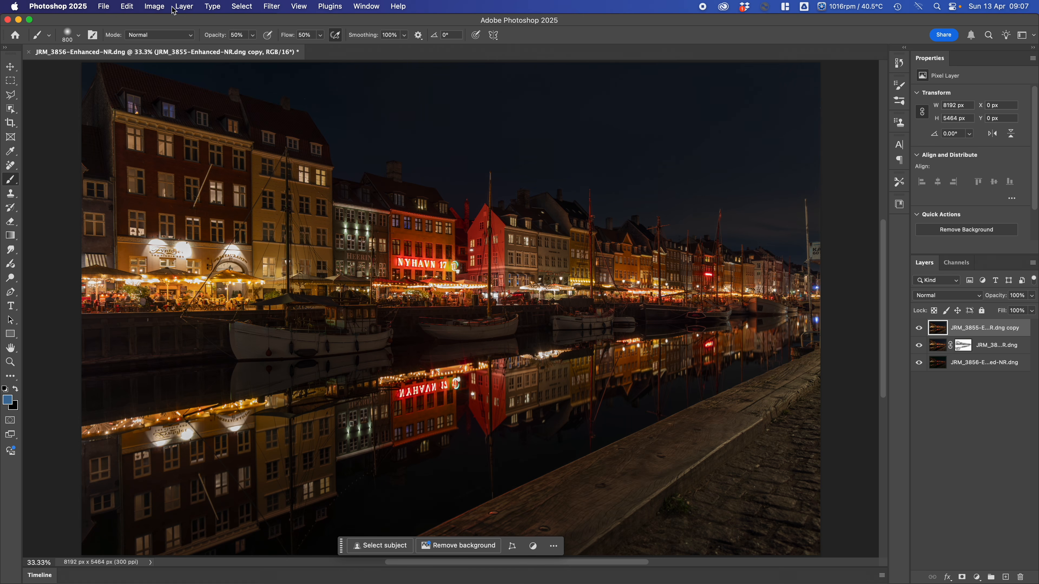
Apply a Brightness/Contrast adjustment with brightness 30 to the unmasked duplicate layer.
click(155, 7)
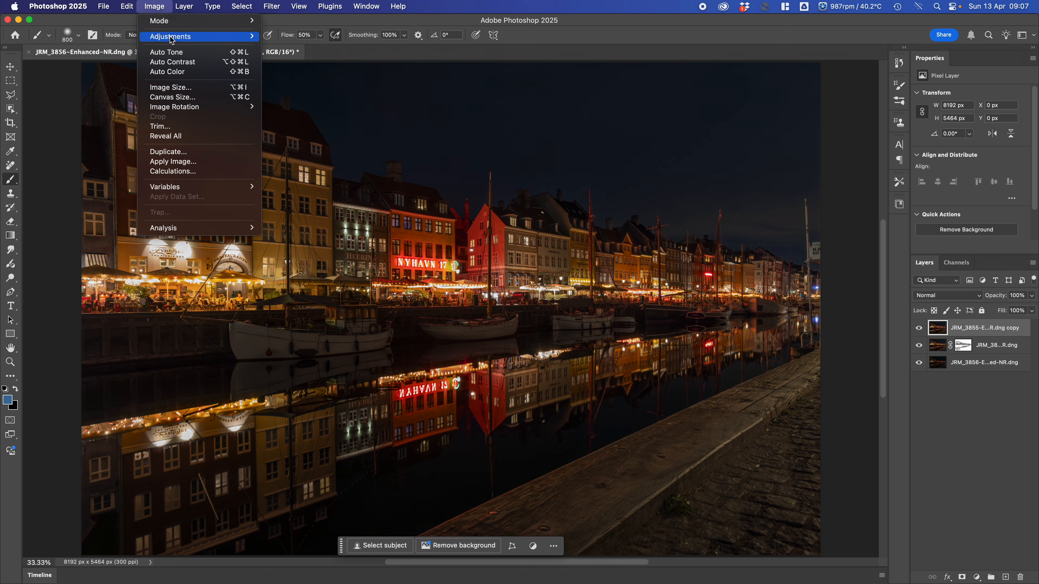
mouse_move(172, 41)
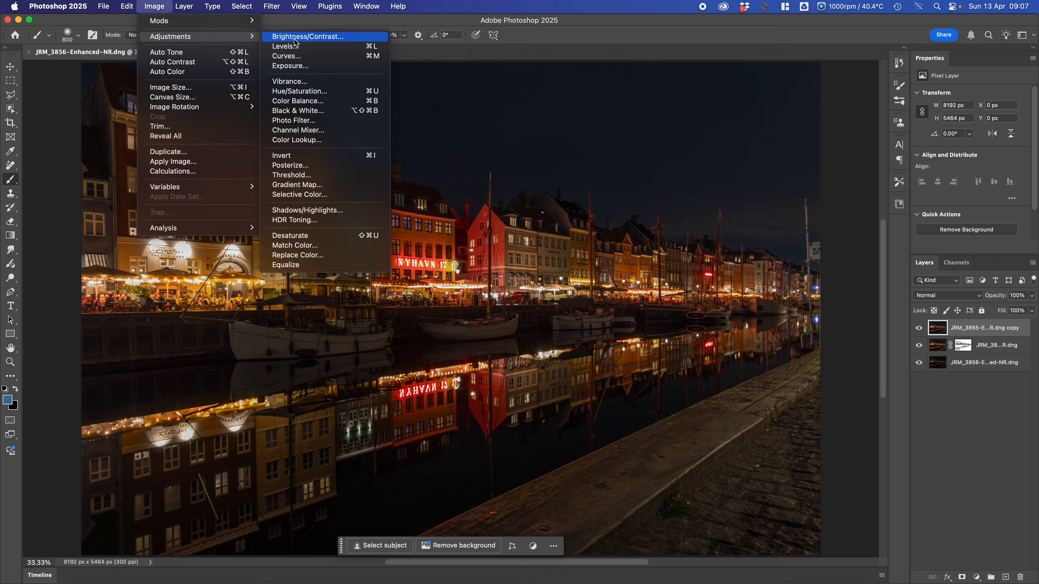
click(308, 37)
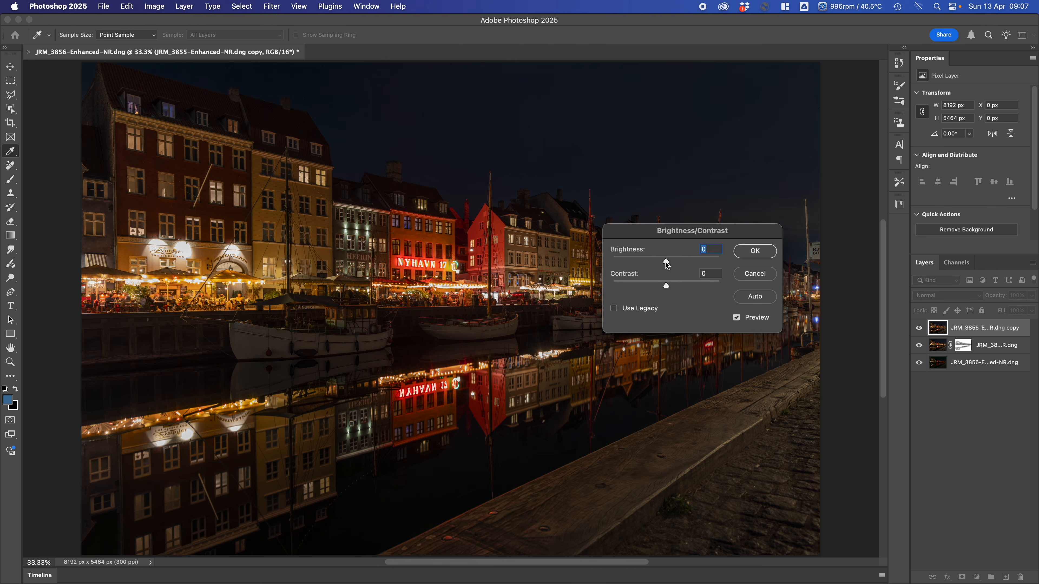
drag(666, 265, 679, 266)
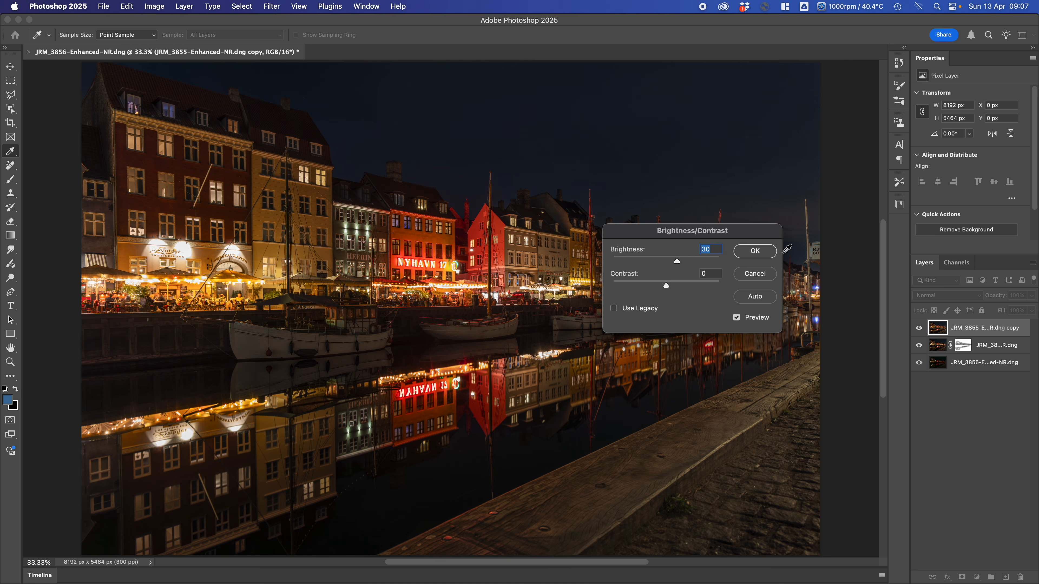
click(754, 250)
key(b)
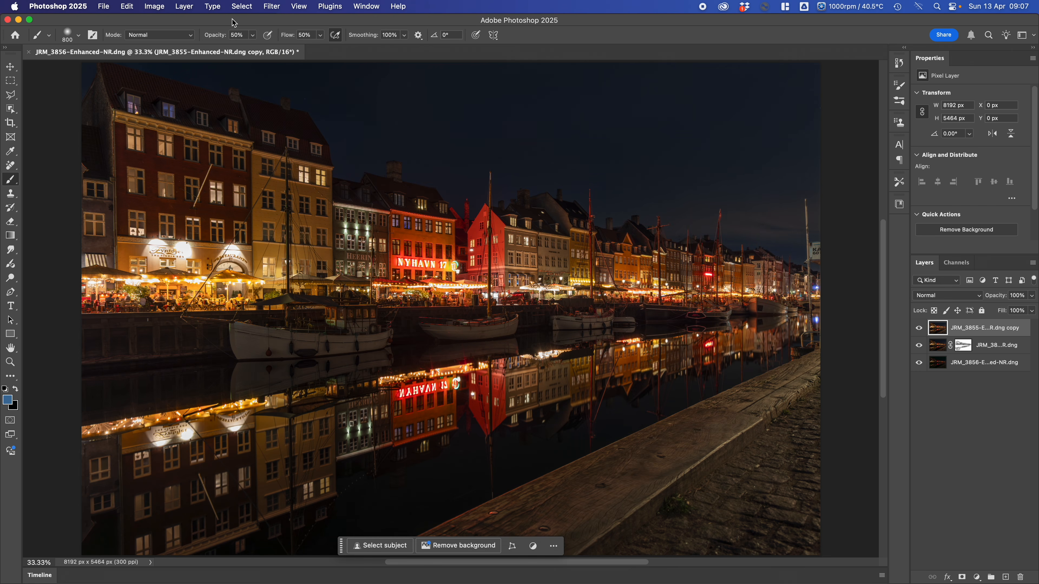
Apply a Shadows/Highlights adjustment with shadows at 35% to the unmasked duplicate layer, and compare the image with that layer hidden and shown.
click(167, 6)
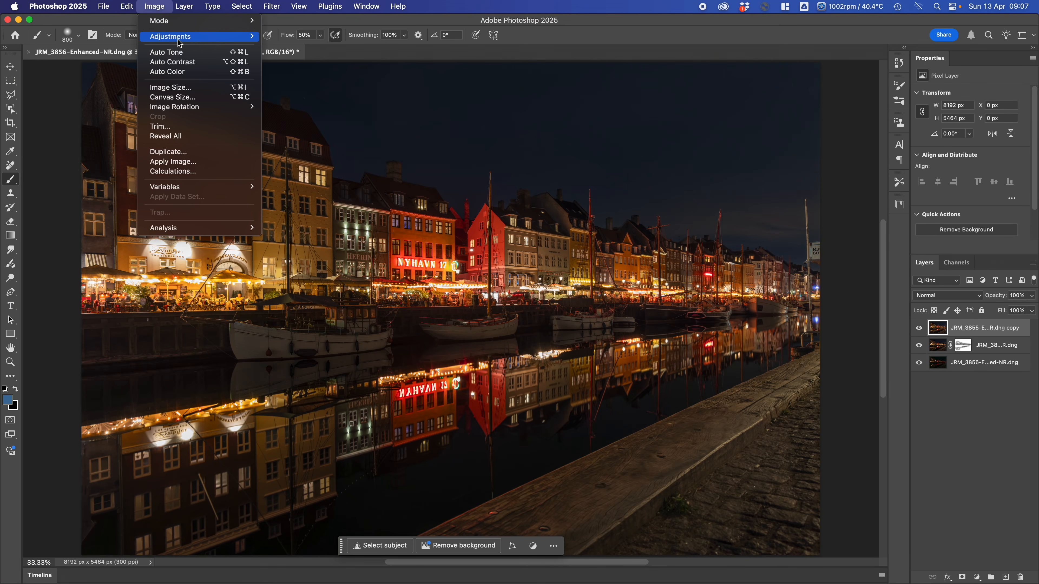
mouse_move(179, 38)
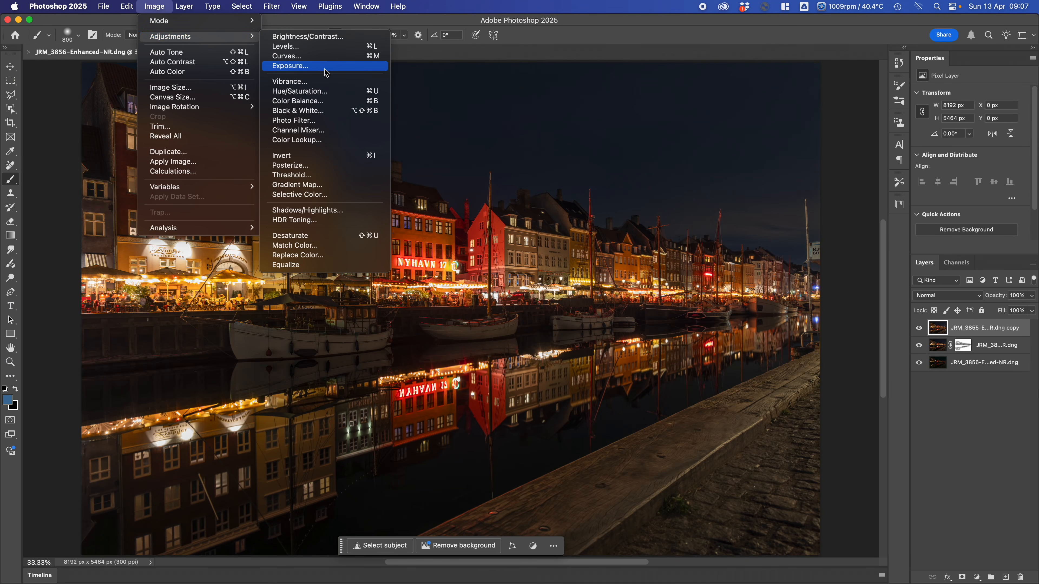
click(323, 210)
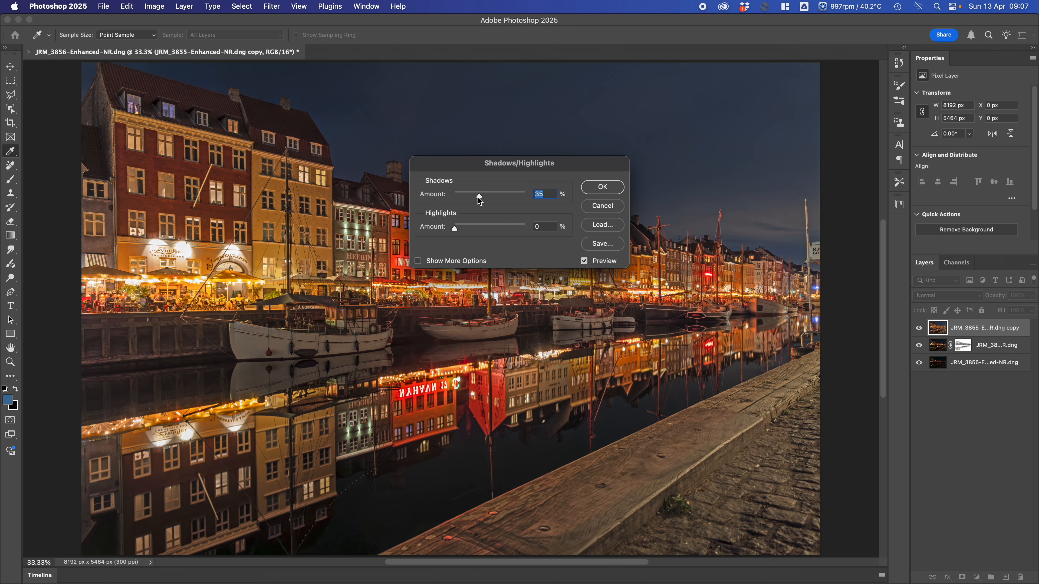
drag(479, 198, 451, 198)
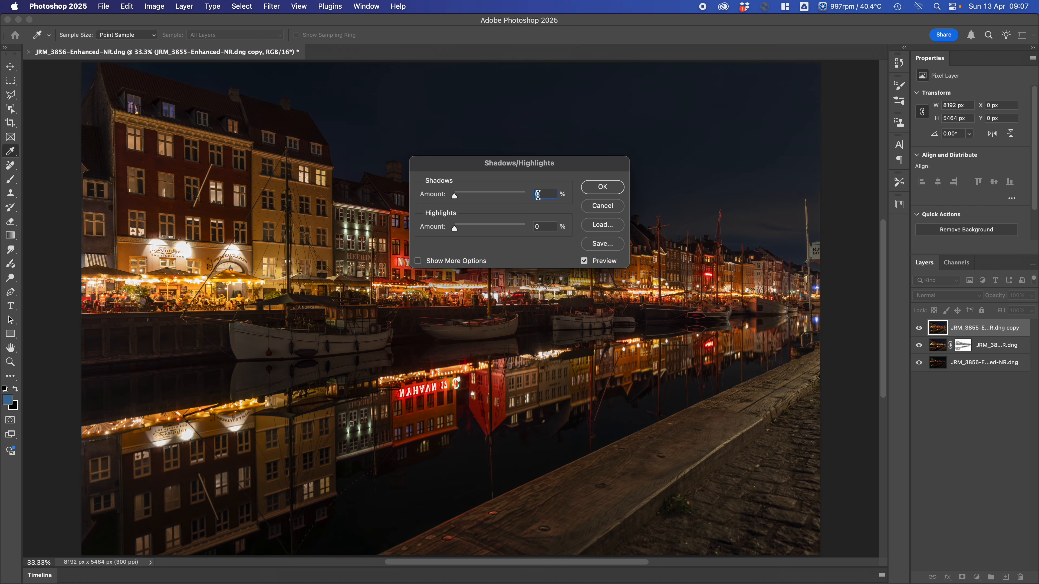
text(35)
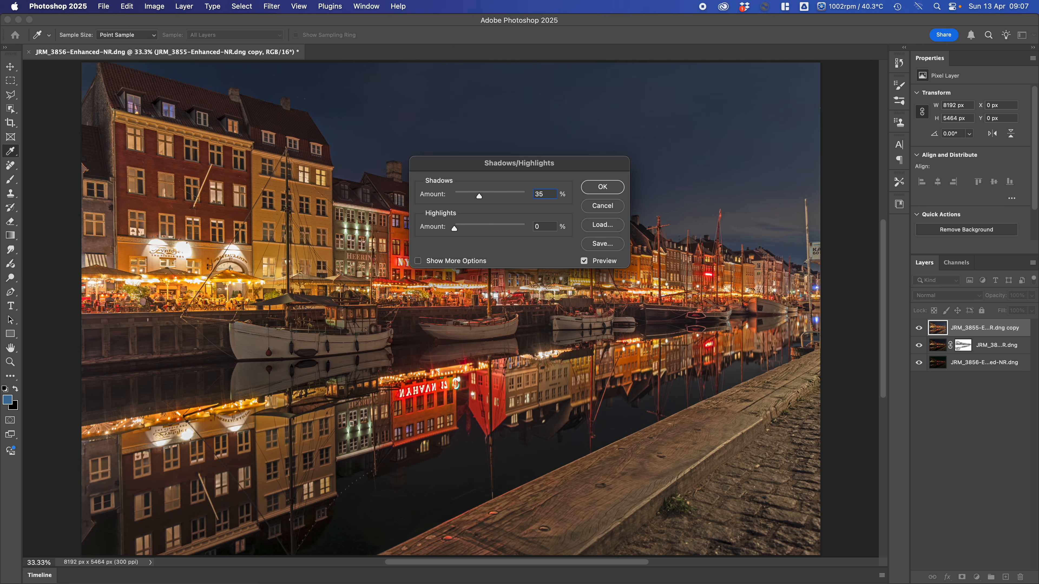
key(Return)
key(b)
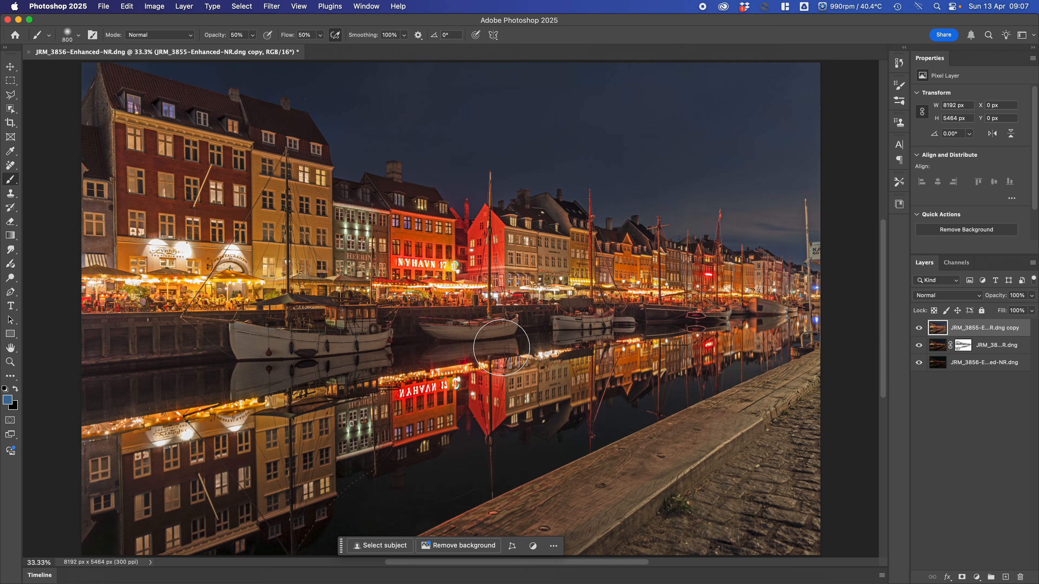
click(919, 328)
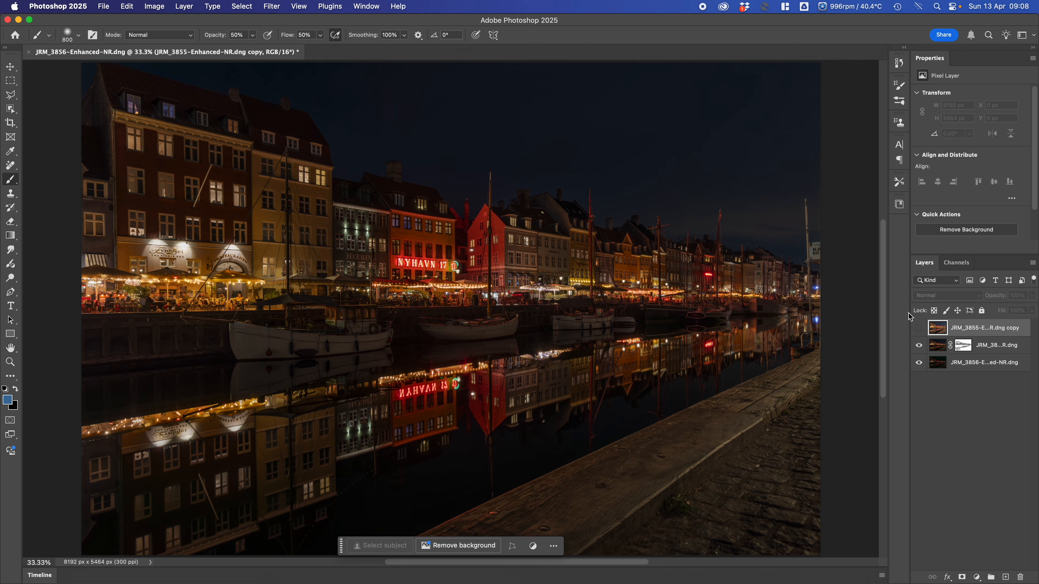
click(919, 328)
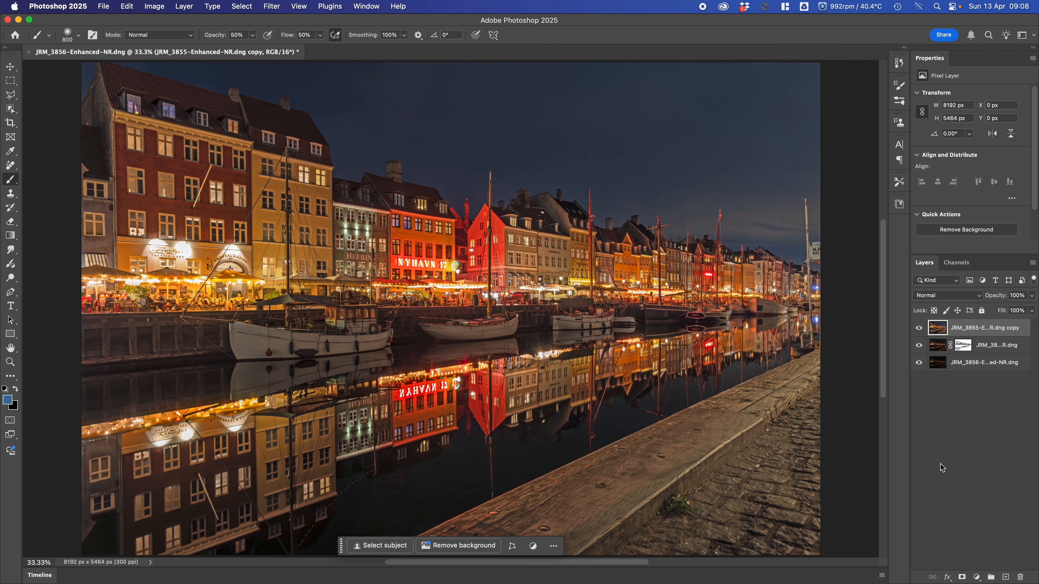
Add a layer mask to the brightened duplicate layer and invert it to black, comparing the layer's visibility before inverting.
click(962, 577)
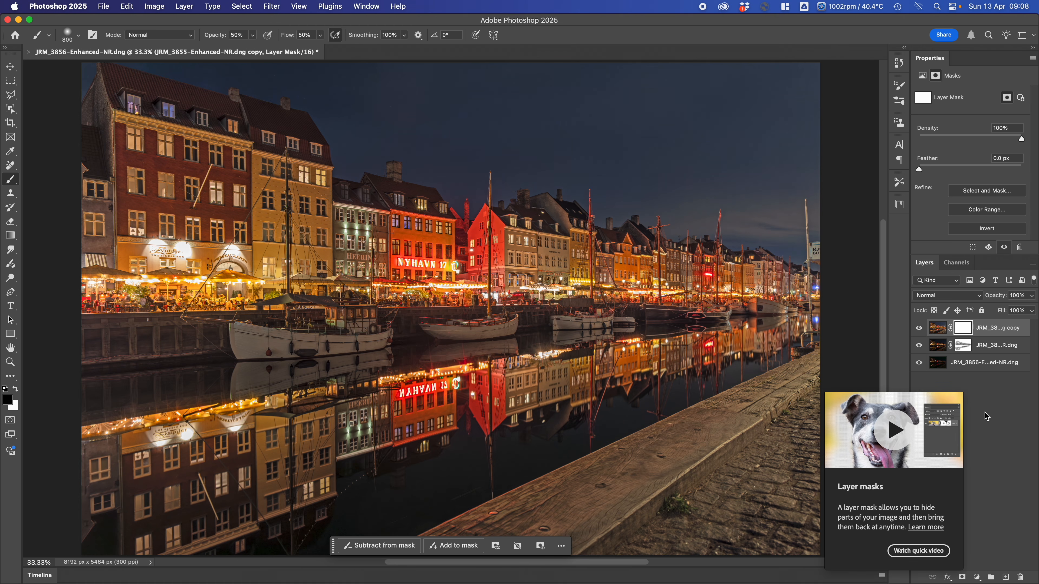
click(919, 329)
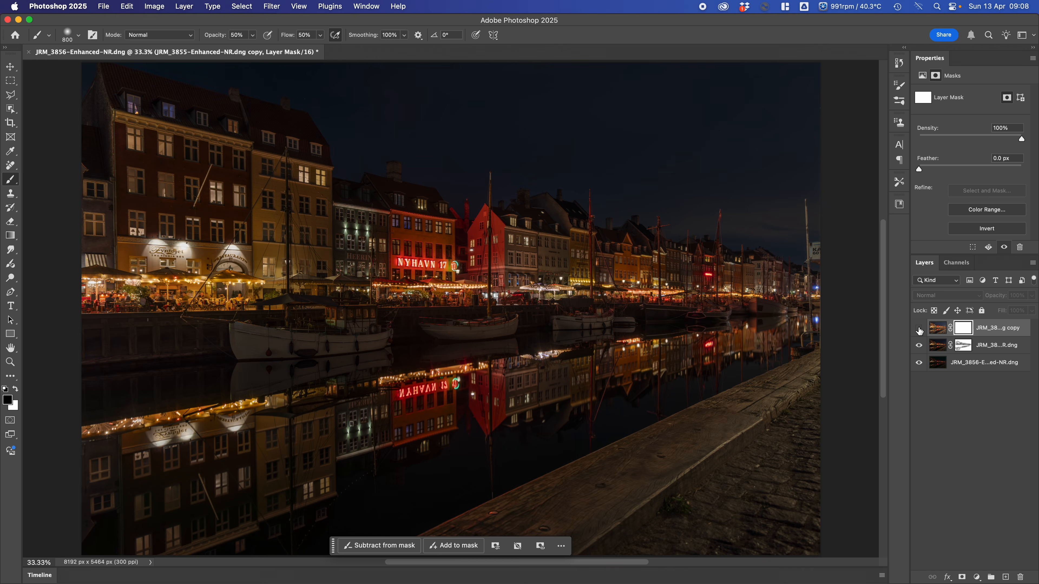
click(919, 330)
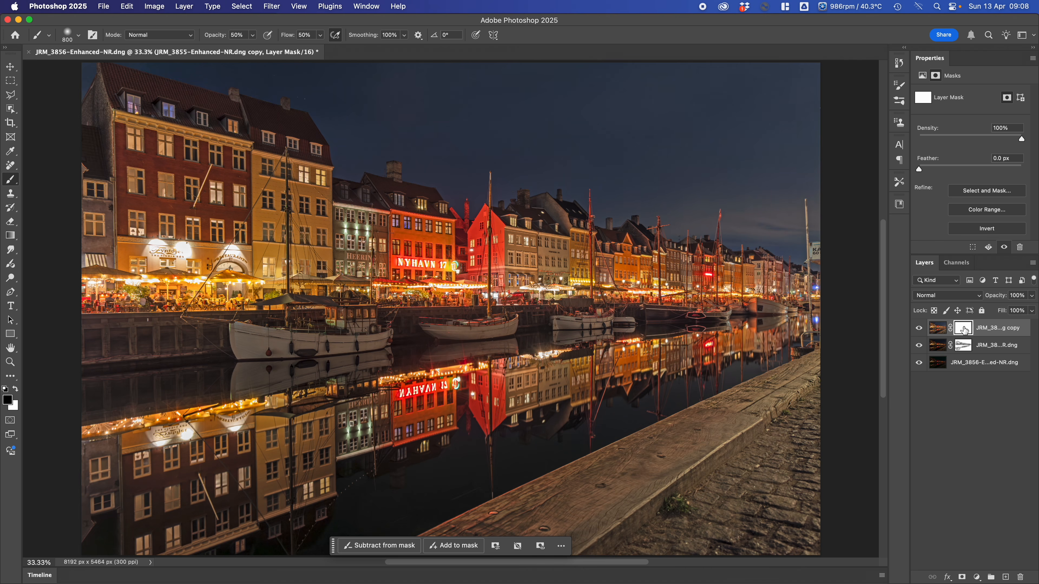
click(978, 233)
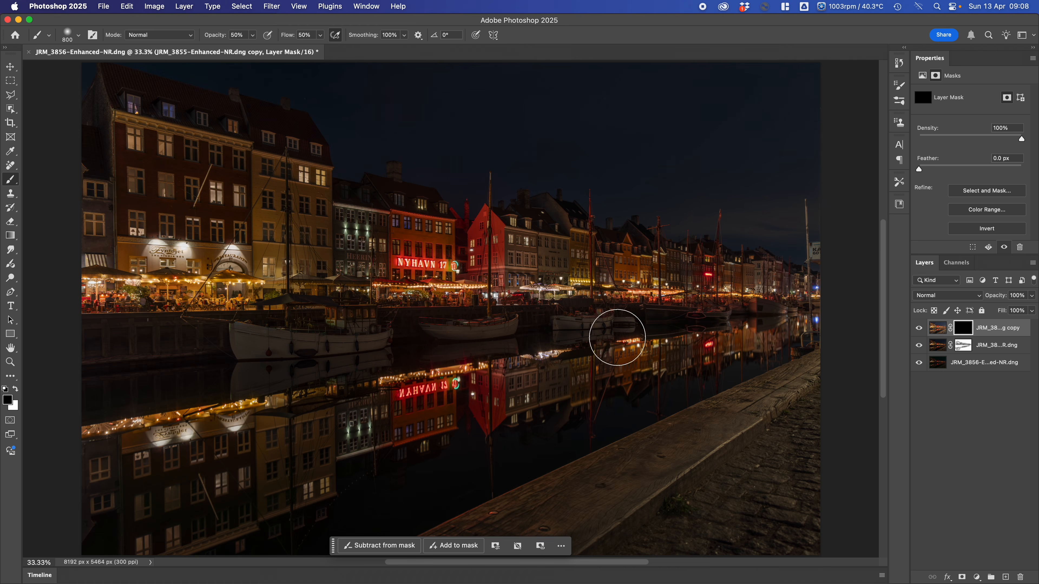
Toggle the black-masked duplicate layer's visibility to compare the image with and without it.
click(918, 328)
click(919, 328)
click(919, 329)
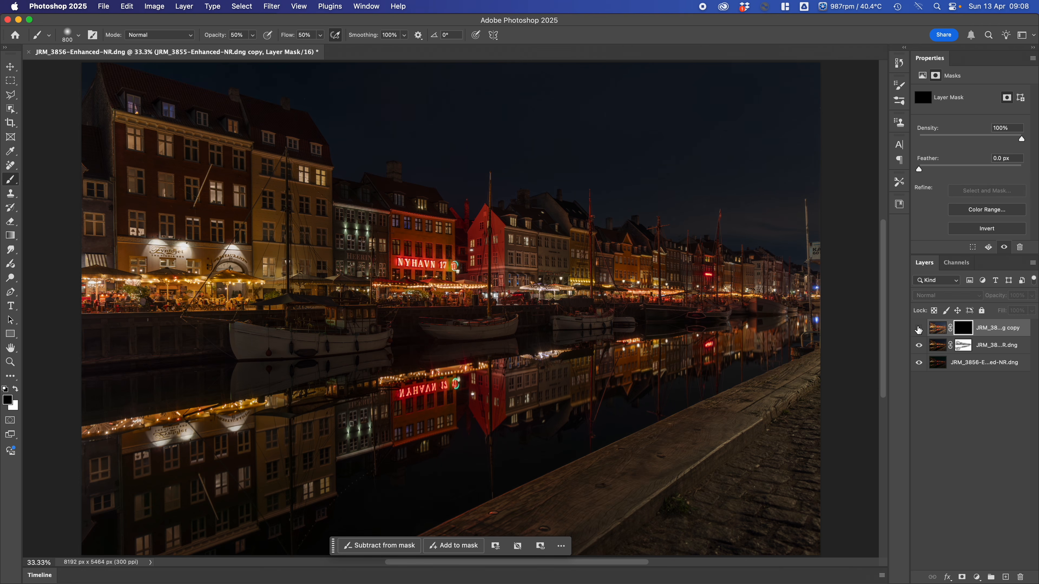
click(919, 328)
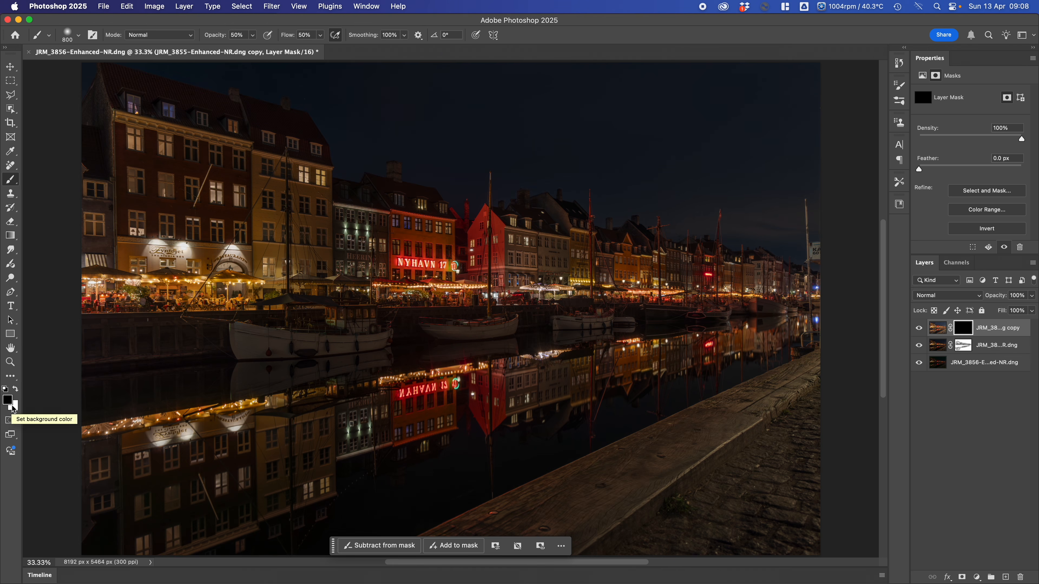
Paint white on the duplicate's mask over the building facades and, with a brush enlarged up to 1900 px, over their reflections in the canal.
click(17, 392)
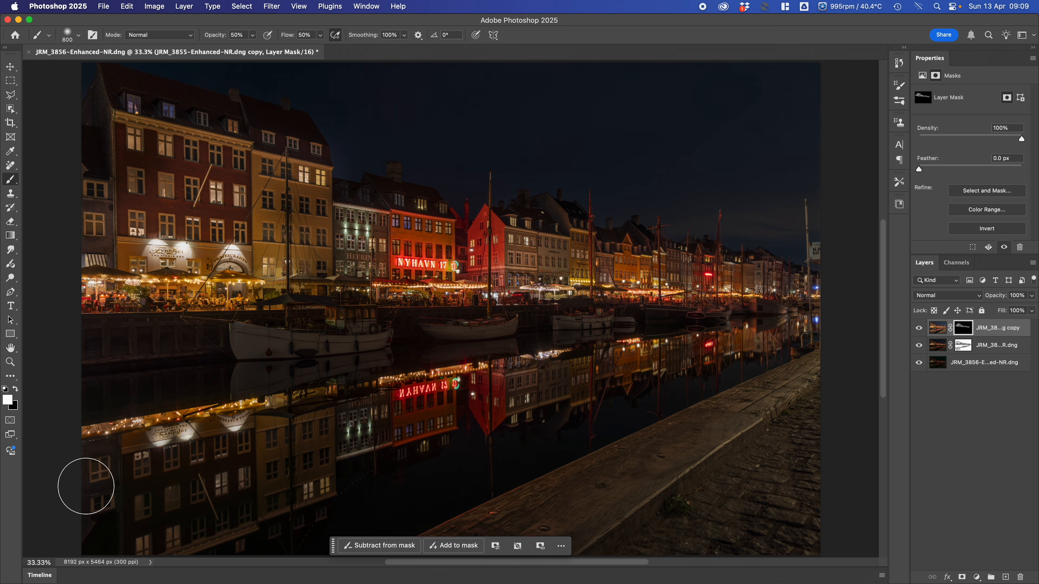
key(bracketright)
key(bracketright)
key(bracketright)
key(bracketright)
key(bracketright)
key(bracketright)
key(bracketright)
key(bracketright)
key(bracketright)
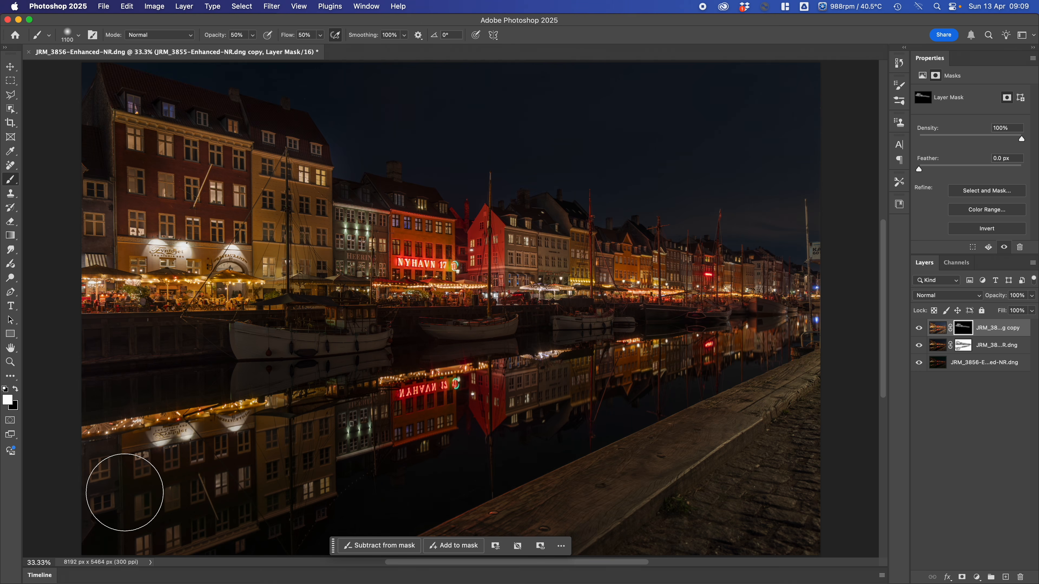
key(bracketright)
key(bracketright)
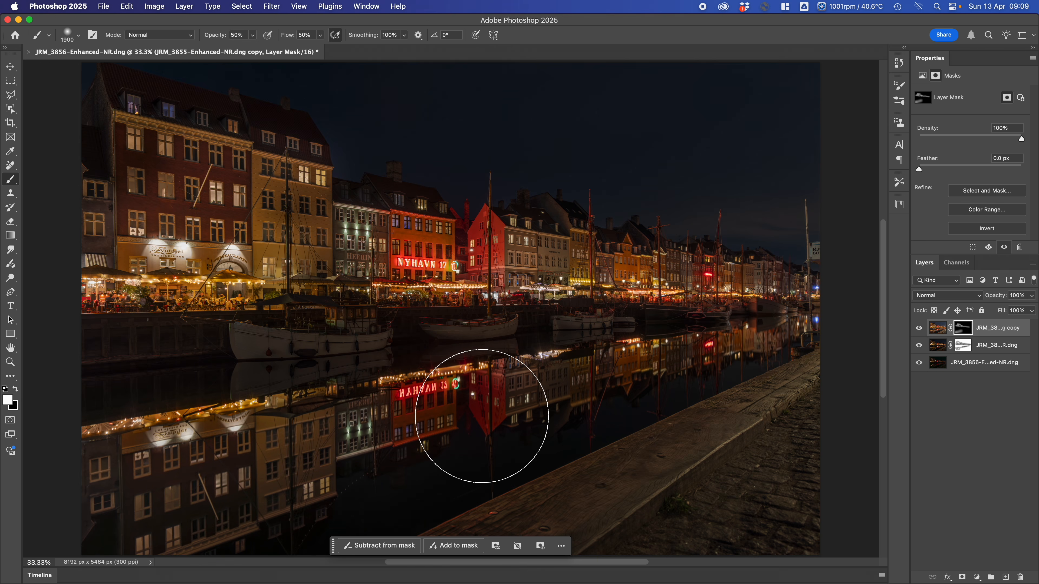
drag(482, 416, 536, 413)
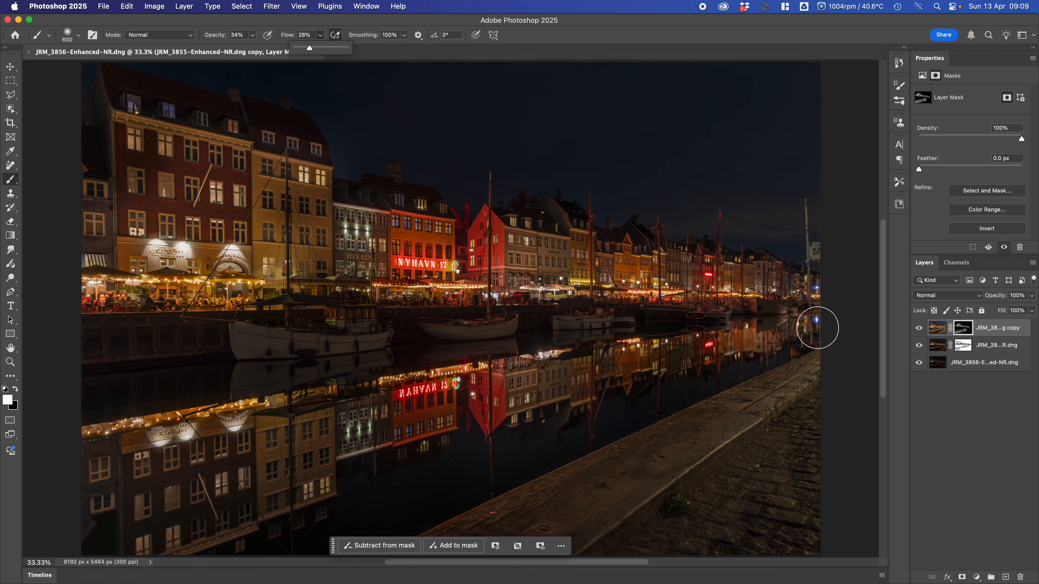
click(750, 341)
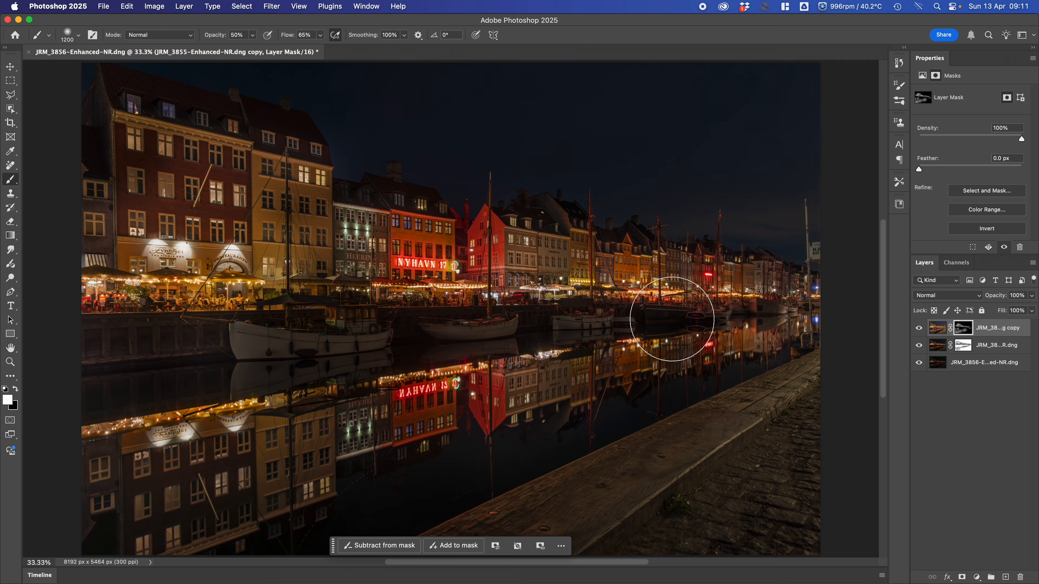
Set the brush opacity to 24% and flow to 26%, and paint the mask over the moored boats using sizes from 900 down to 500 px.
click(252, 36)
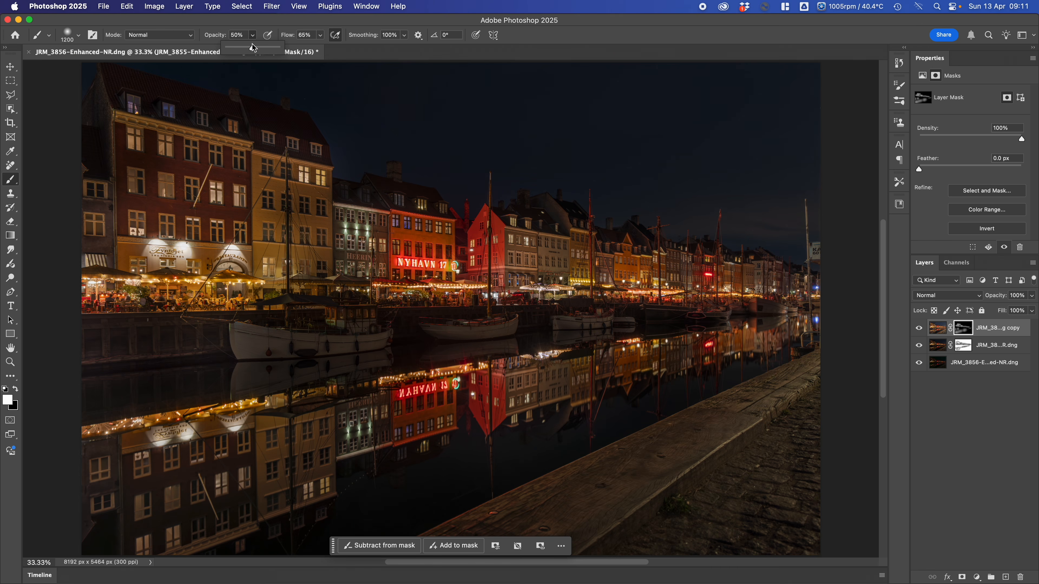
click(319, 37)
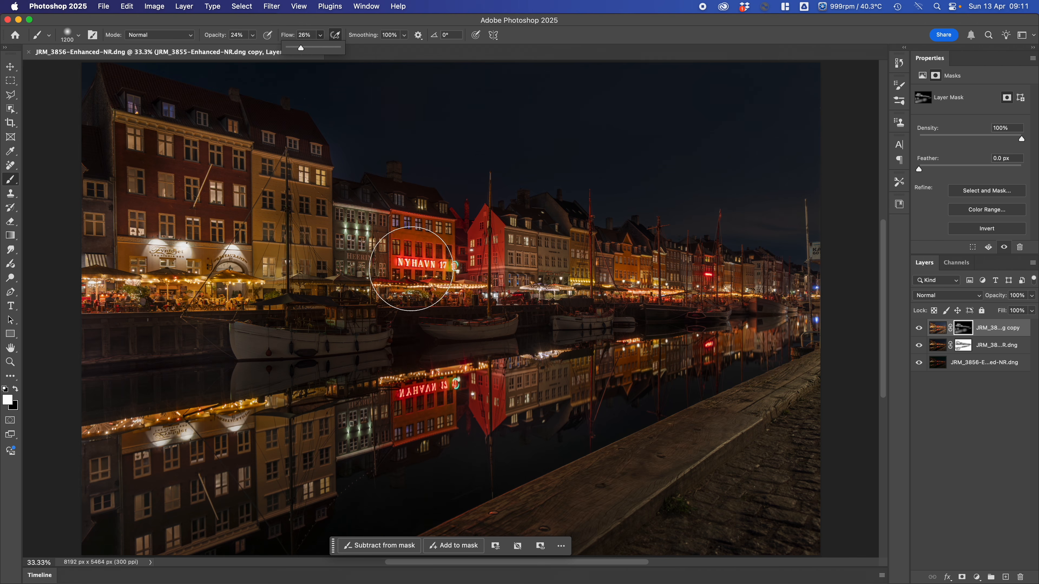
key(bracketleft)
key(bracketleft)
key(bracketleft)
mouse_move(316, 339)
mouse_down()
mouse_move(336, 337)
mouse_move(332, 328)
mouse_move(374, 332)
mouse_move(330, 350)
mouse_move(451, 338)
mouse_move(241, 391)
mouse_move(483, 336)
mouse_move(436, 330)
mouse_move(524, 320)
mouse_move(424, 330)
mouse_move(361, 349)
mouse_up()
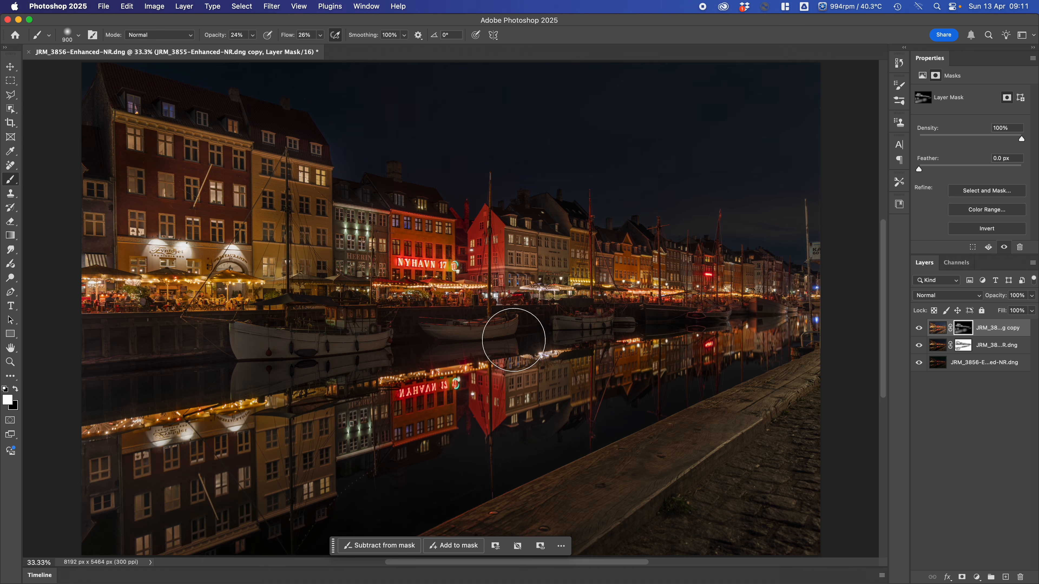
key(bracketleft)
key(bracketleft)
key(bracketleft)
key(bracketleft)
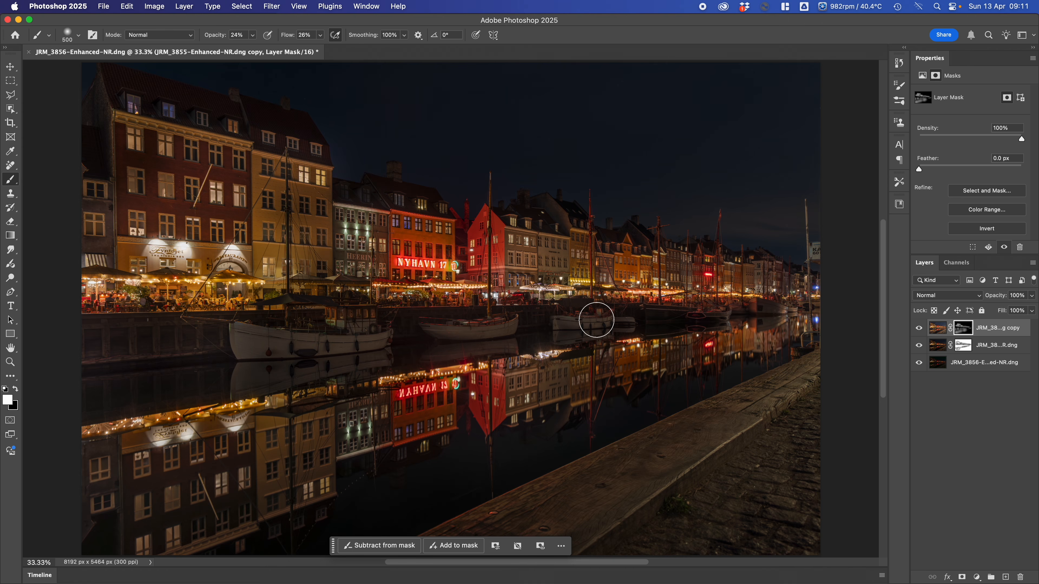
mouse_move(554, 319)
mouse_down()
mouse_move(587, 322)
mouse_move(543, 326)
mouse_move(807, 309)
mouse_move(752, 304)
mouse_move(742, 309)
mouse_move(794, 303)
mouse_move(756, 320)
mouse_move(778, 323)
mouse_move(642, 336)
mouse_up()
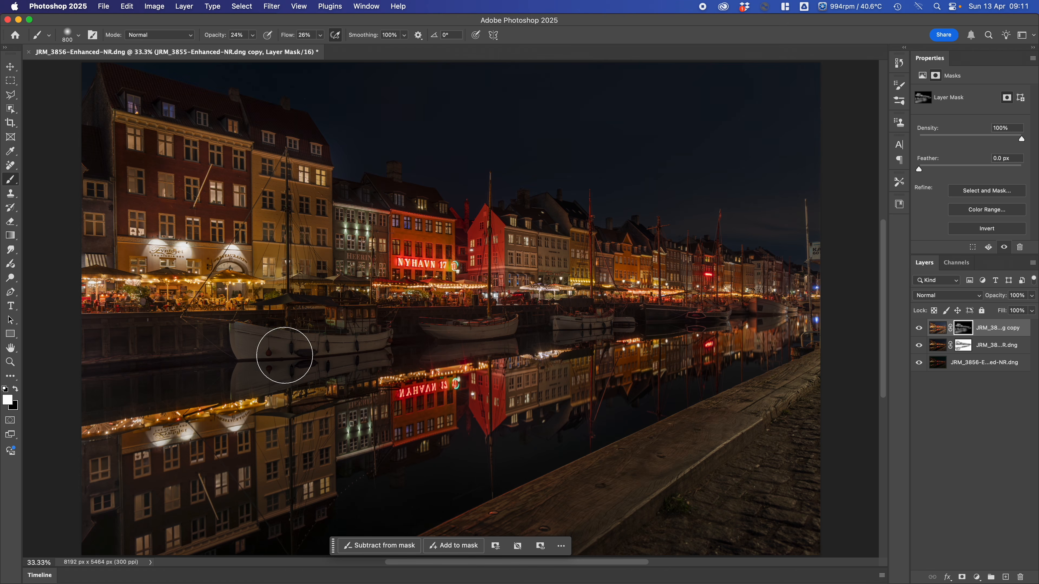
Build up the mask over the large foreground boat with an 800 px brush, and reduce the brush to 400 px for finer areas.
key(bracketright)
key(bracketright)
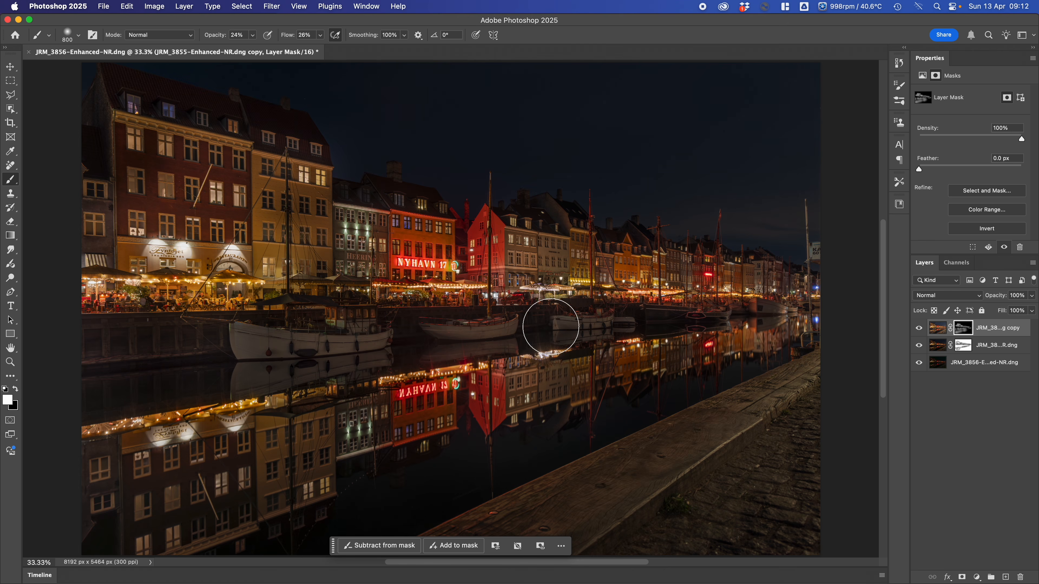
key(bracketleft)
key(bracketleft)
key(bracketleft)
key(bracketleft)
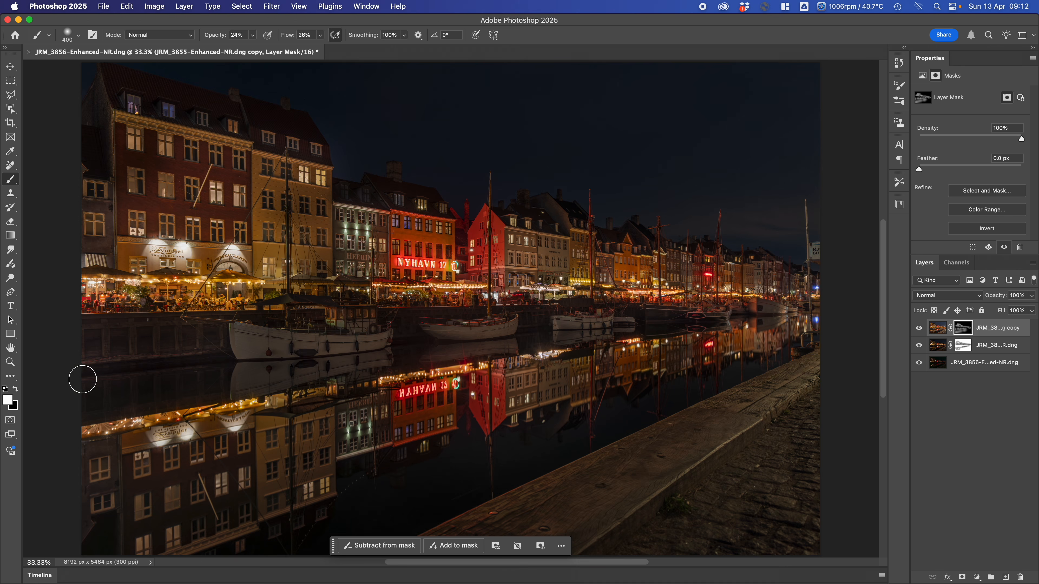
Enlarge the brush up to 1600 px and brush softly on the mask over the dark quay wall and water.
key(bracketright)
key(bracketright)
key(bracketright)
key(bracketright)
key(bracketright)
key(bracketright)
key(bracketright)
key(bracketright)
key(bracketright)
key(bracketright)
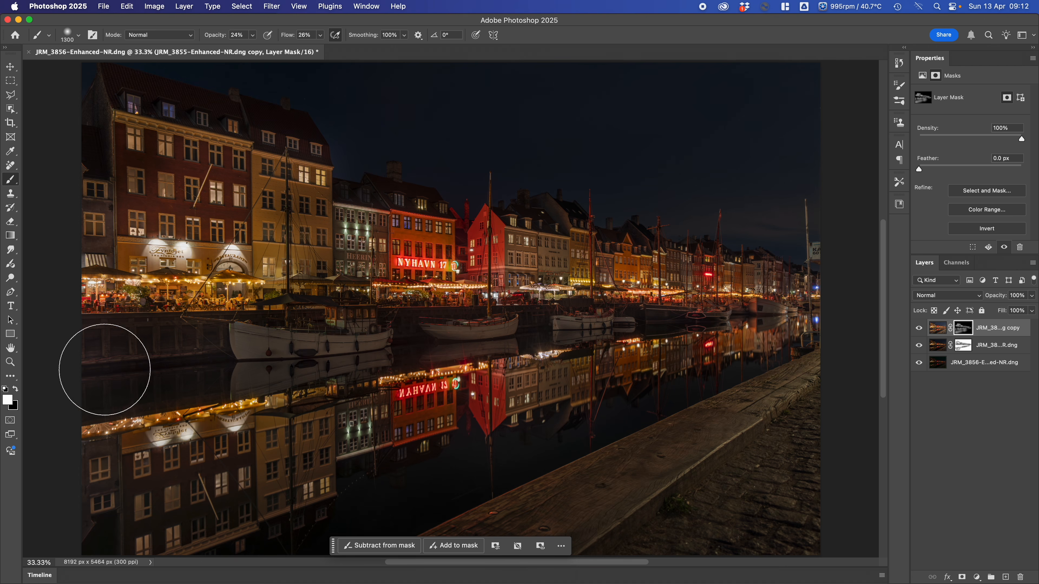
key(bracketright)
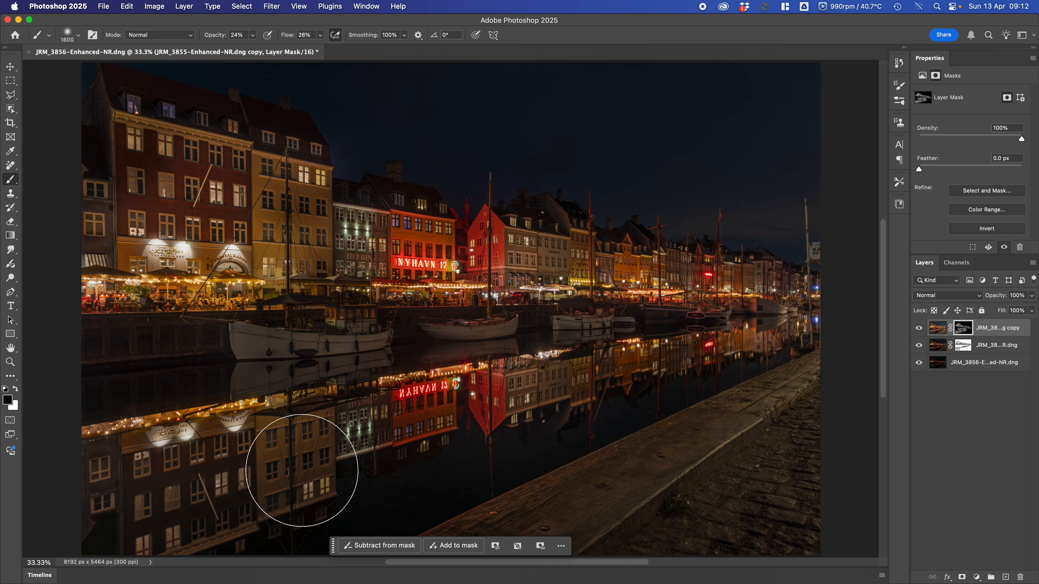
Duplicate the masked JRM_3855-Enhanced-NR.dng copy layer, keeping the default copy 2 name and same document, and compare the image with it hidden and shown.
click(937, 328)
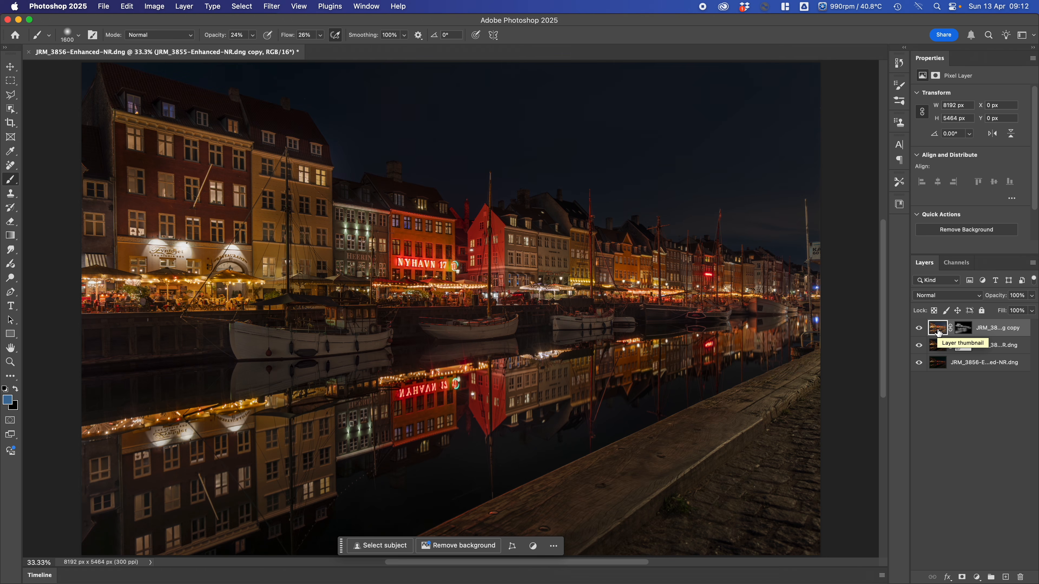
right_click(938, 332)
click(996, 329)
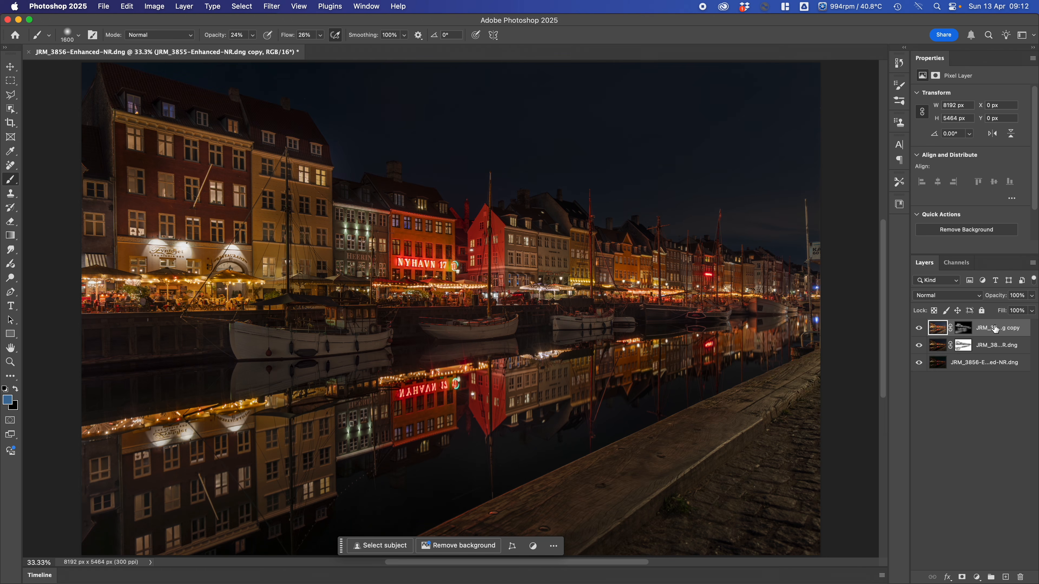
right_click(996, 329)
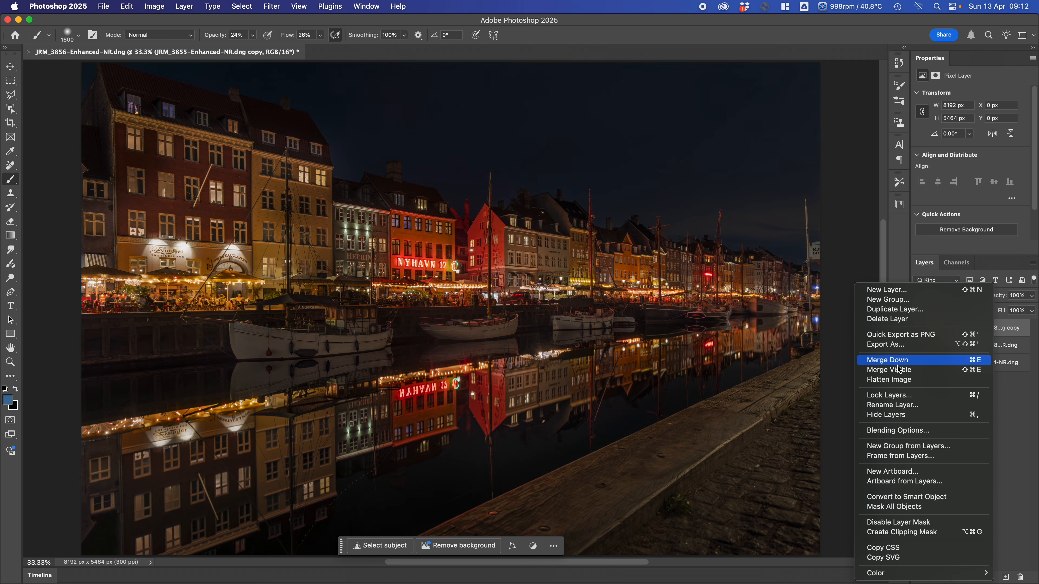
click(898, 310)
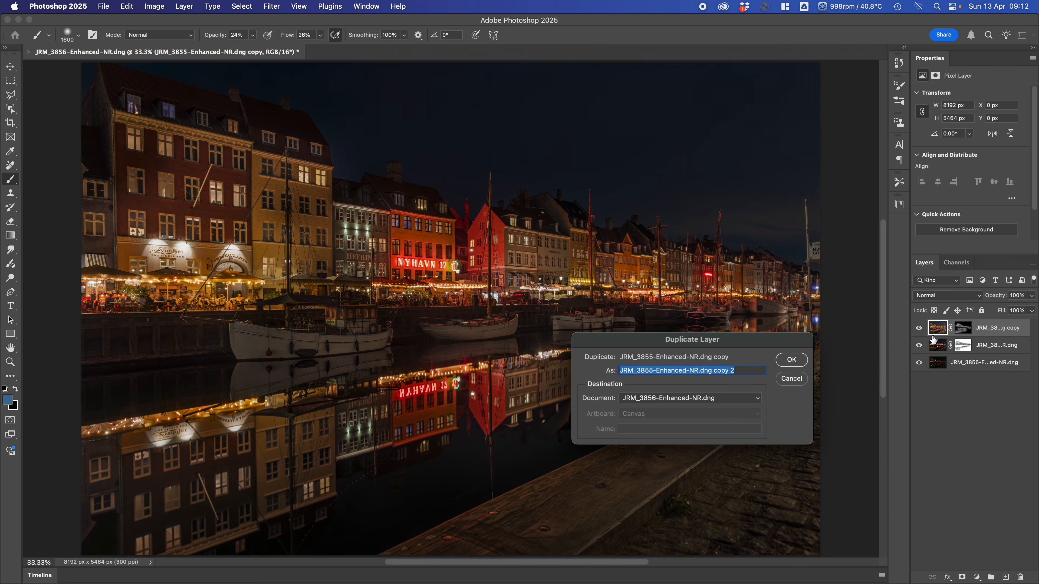
click(800, 361)
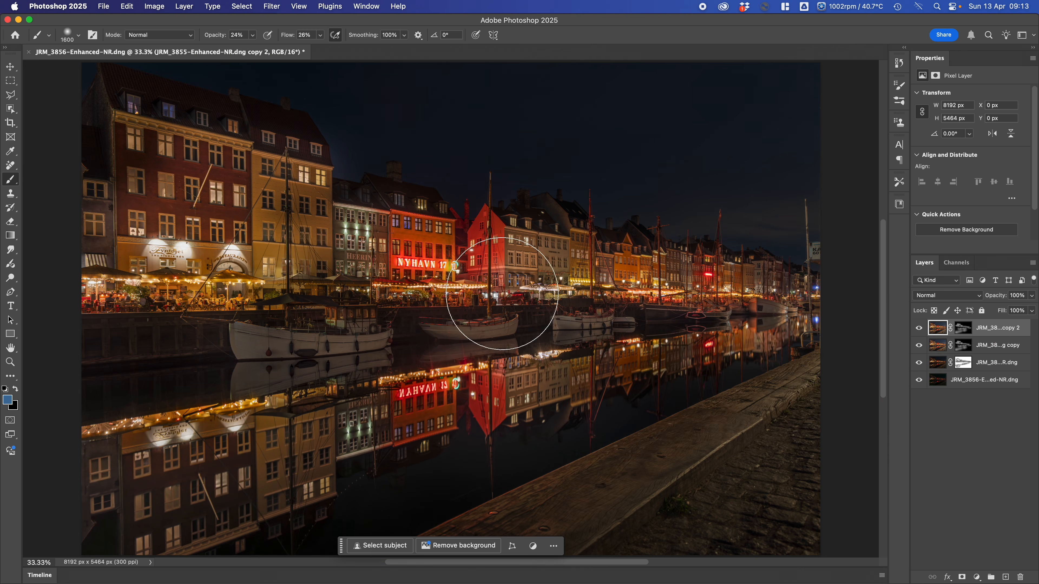
click(919, 328)
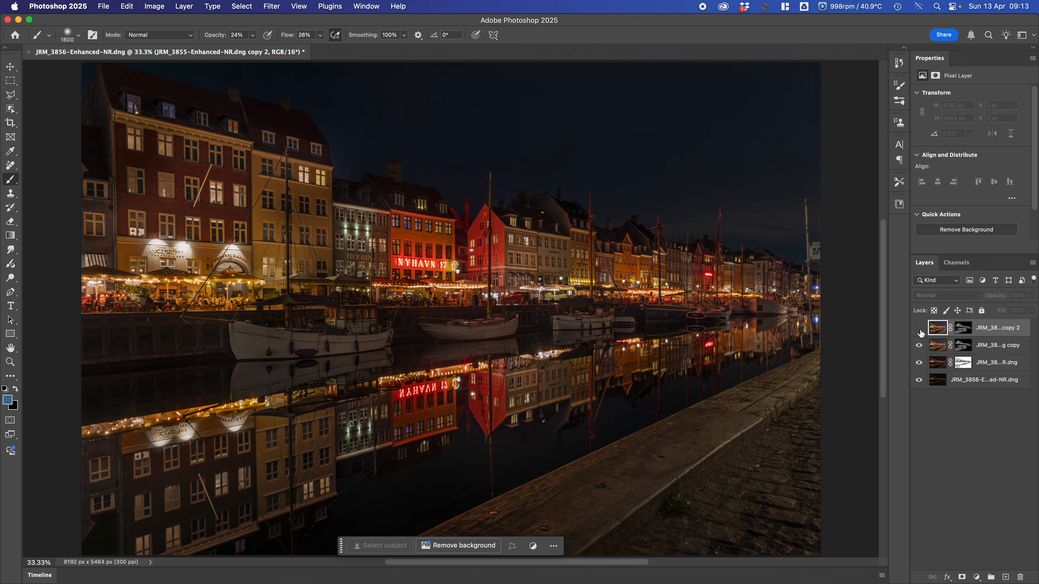
click(920, 329)
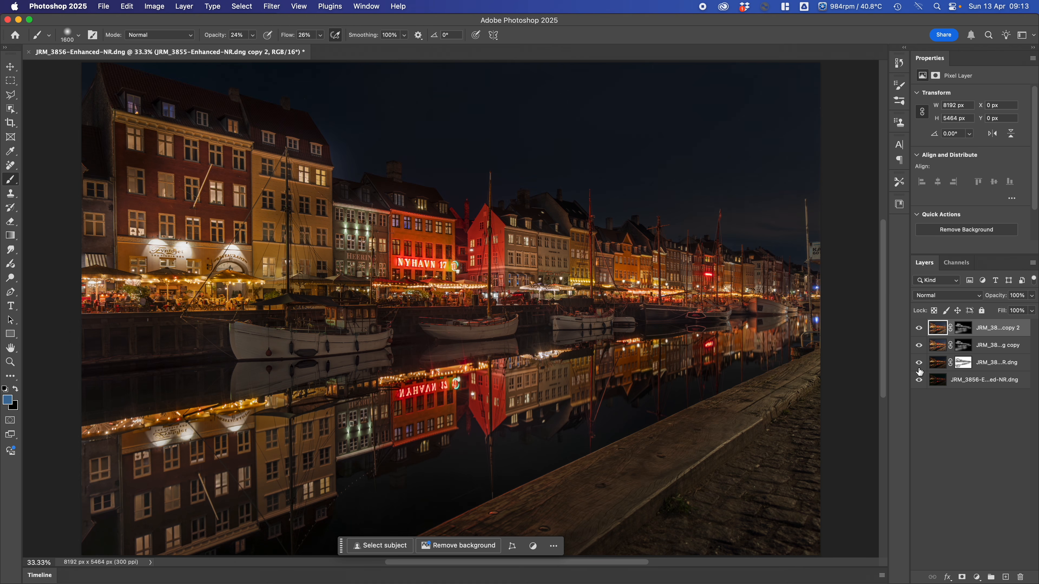
Select the mask of the JRM_3855-Enhanced-NR.dng copy layer and compare the image with both copies hidden and with only the first copy shown.
click(963, 347)
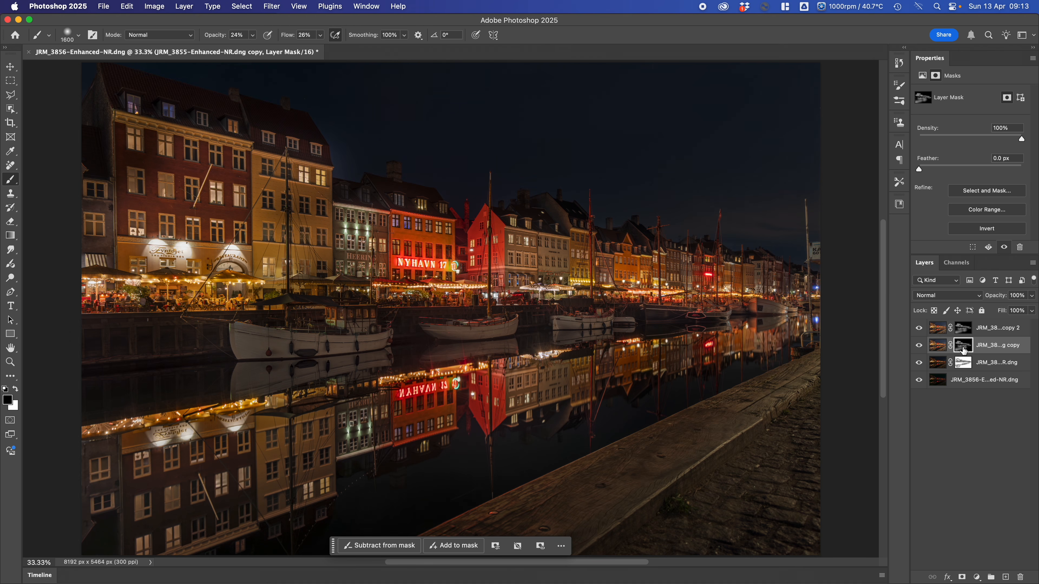
click(920, 329)
click(920, 346)
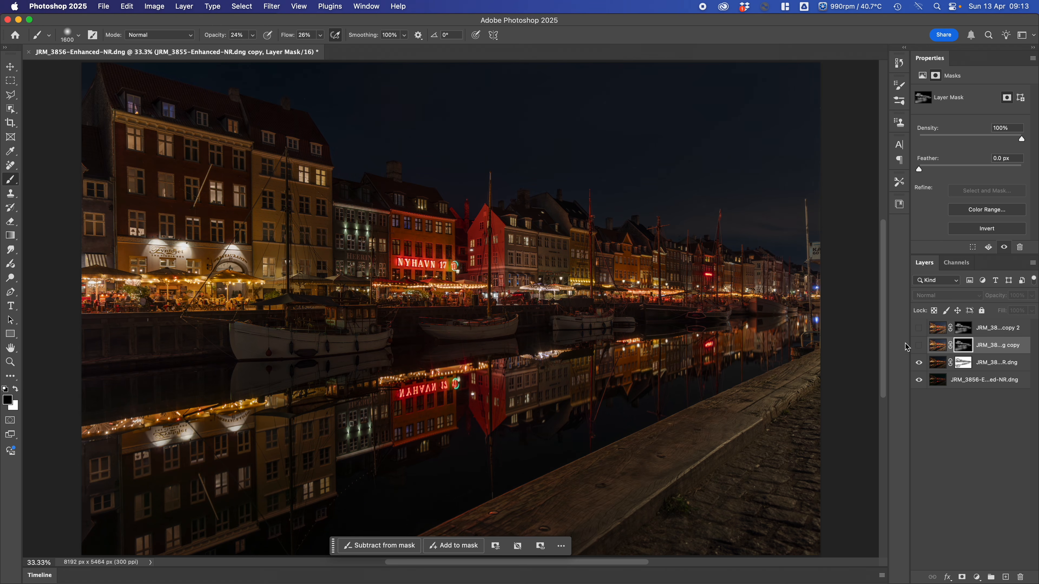
click(920, 346)
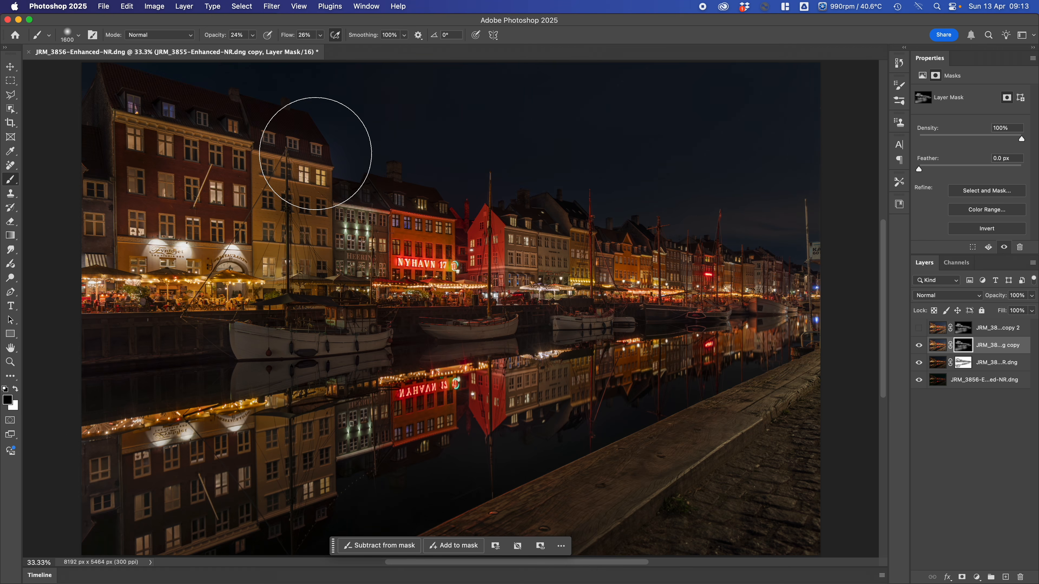
Reduce the brush to 800 px and set its opacity to 52% and flow to 51%.
key(bracketleft)
key(bracketleft)
key(bracketleft)
key(bracketleft)
key(bracketleft)
key(bracketleft)
key(bracketleft)
key(bracketleft)
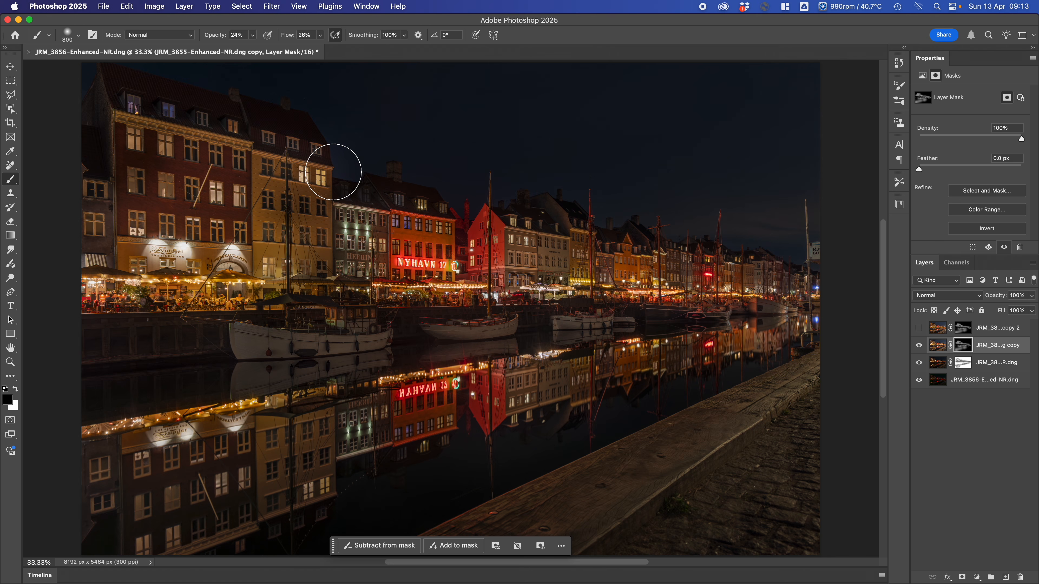
click(253, 35)
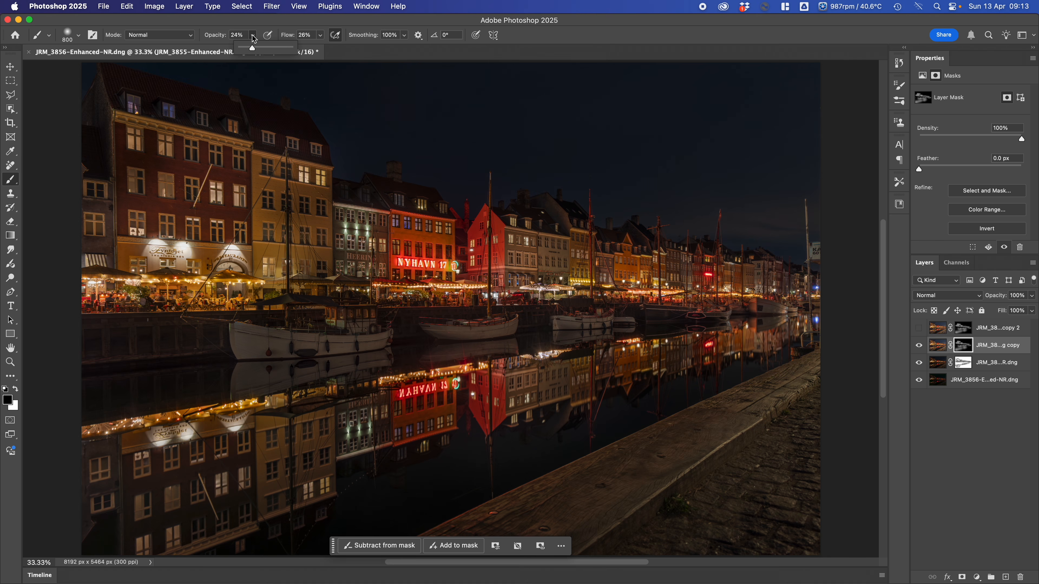
click(321, 36)
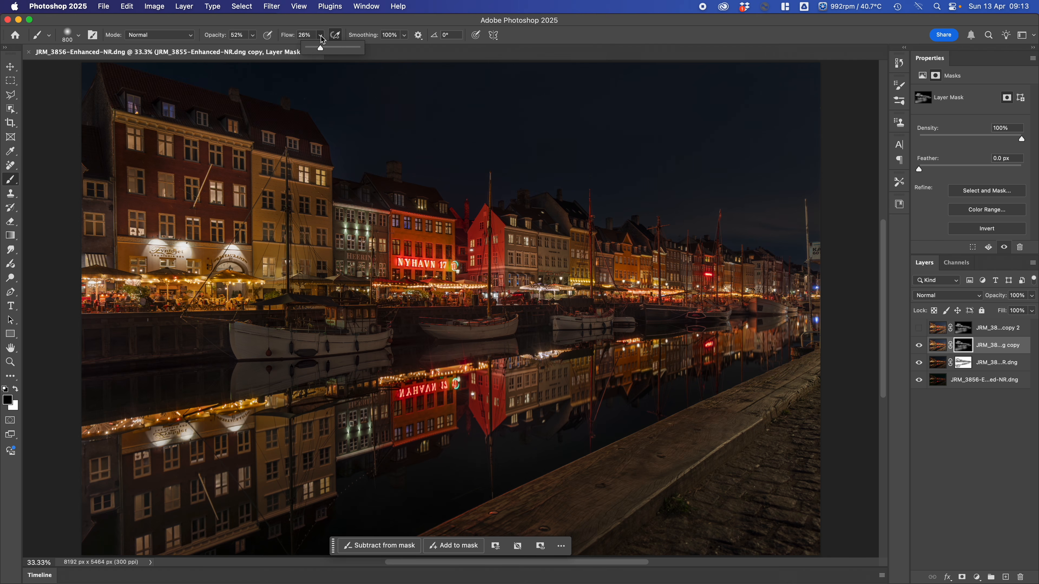
click(334, 48)
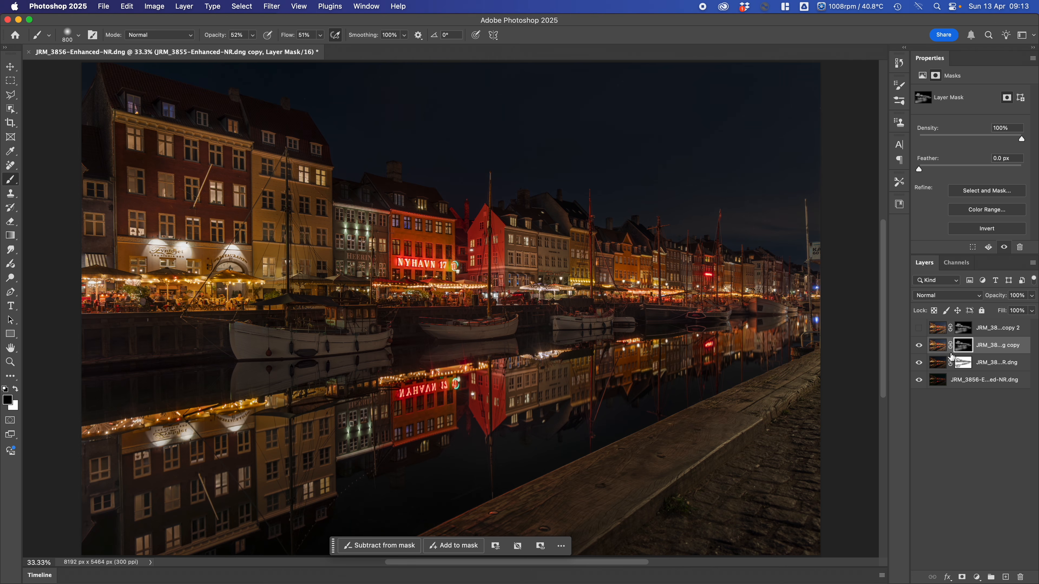
Delete the hidden copy 2 layer and duplicate the masked JRM_3855-Enhanced-NR.dng copy layer again, keeping the default name and same document.
click(995, 332)
right_click(994, 331)
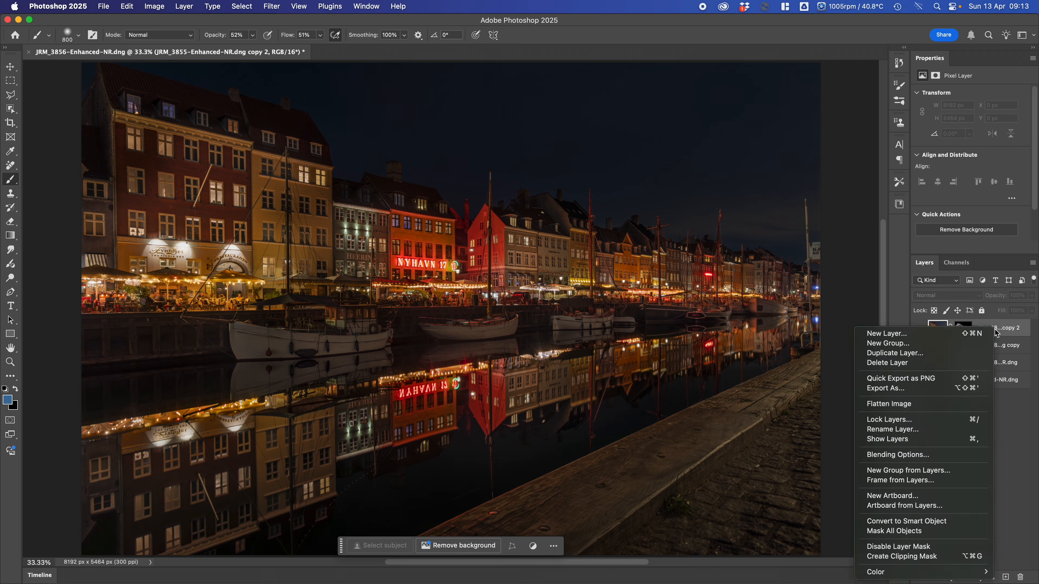
click(915, 364)
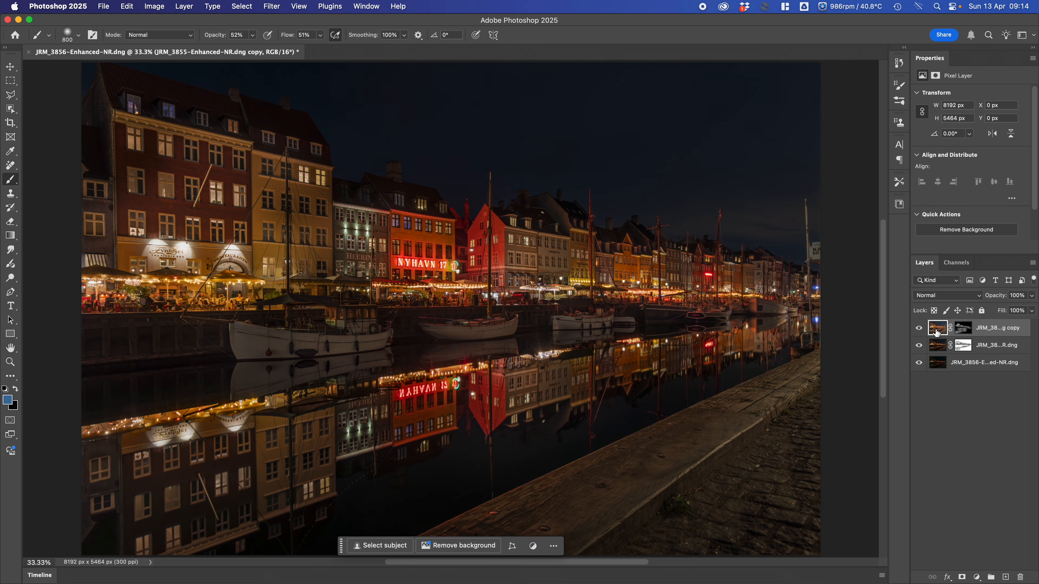
right_click(991, 326)
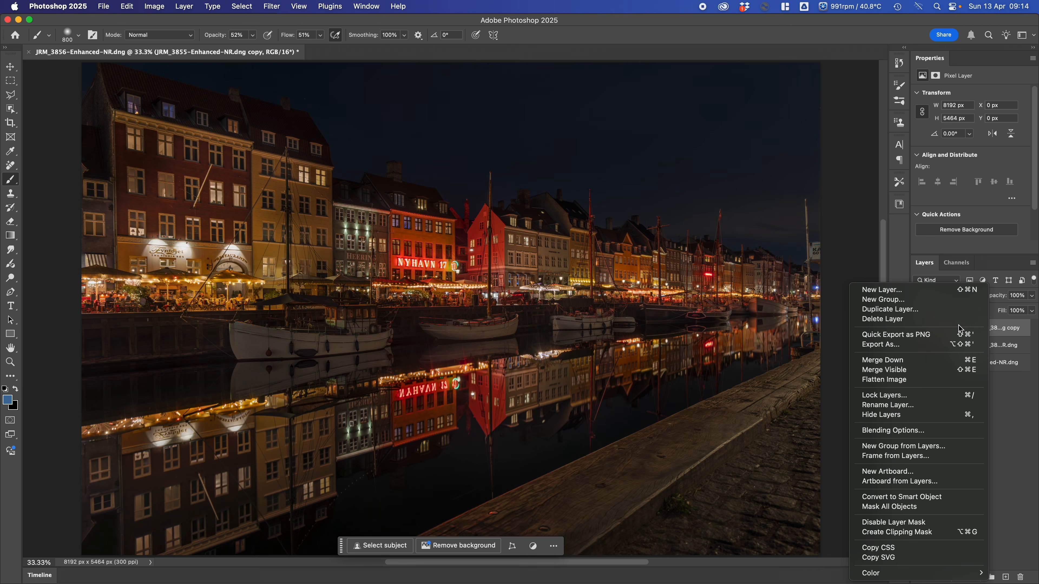
click(901, 314)
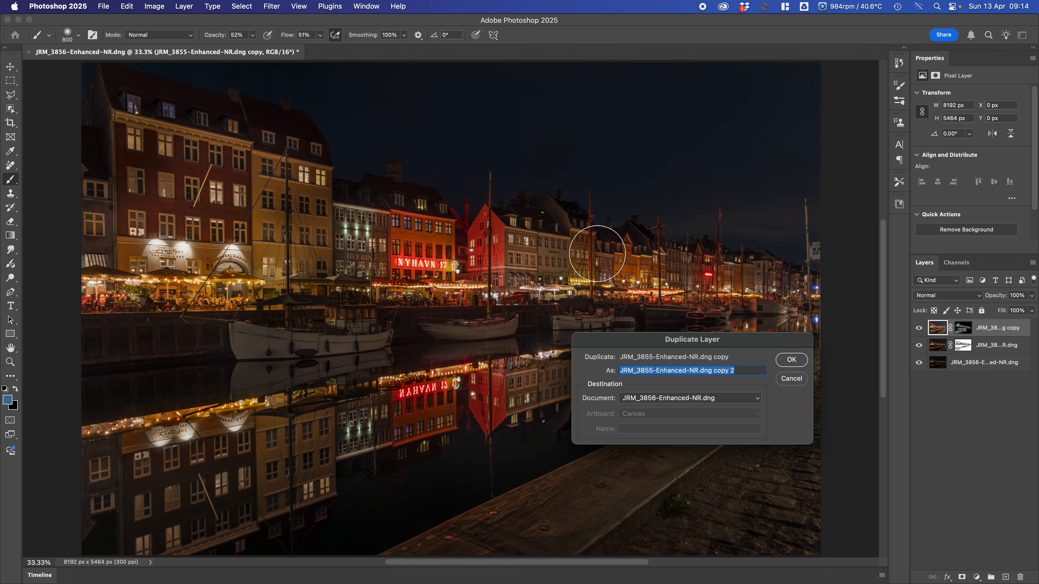
click(792, 360)
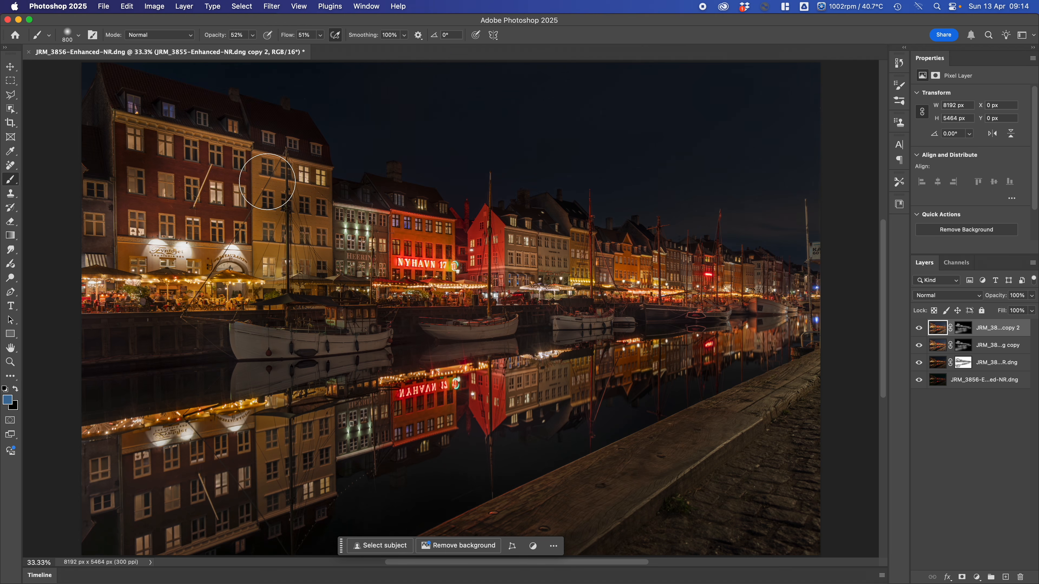
Select the mask of the copy 2 layer and switch the painting colour to white and back to black.
click(964, 329)
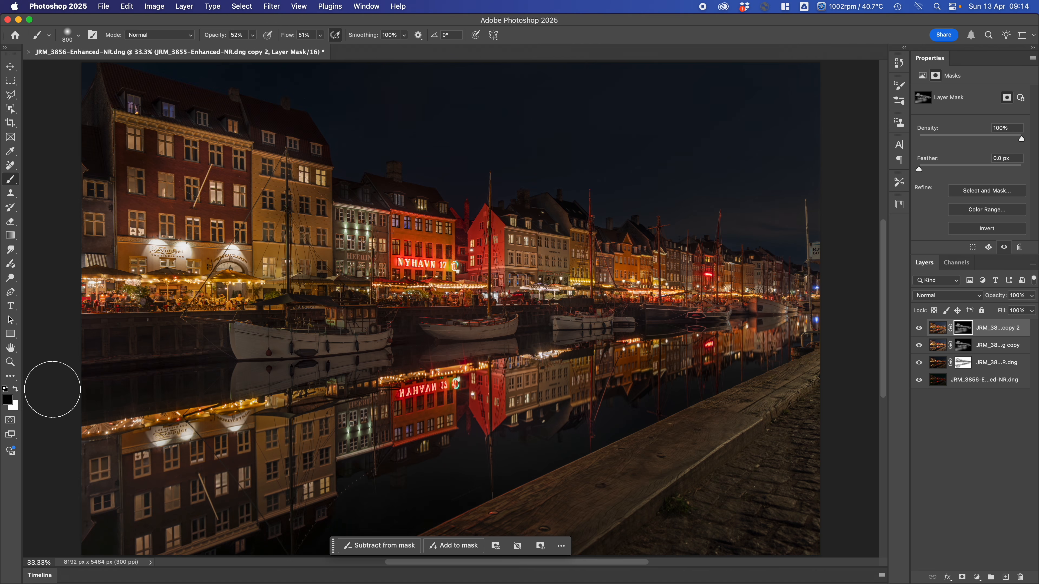
key(x)
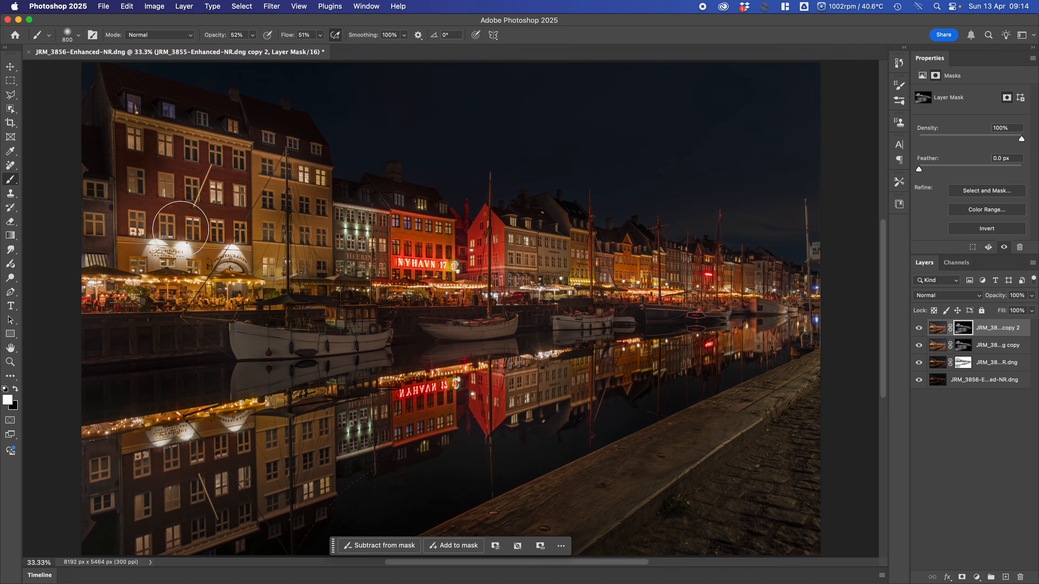
key(x)
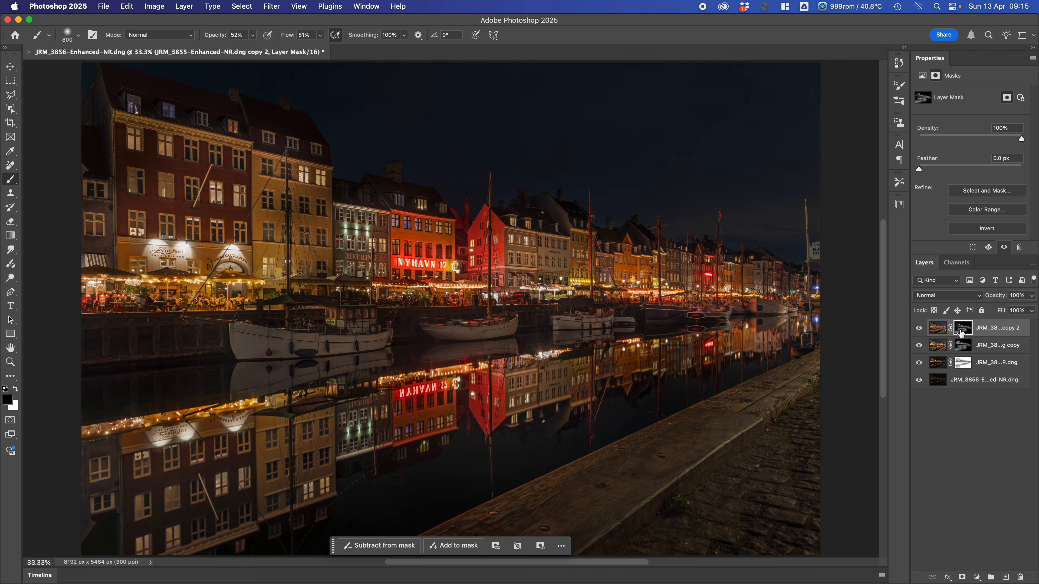
Duplicate the masked copy 2 layer as JRM_3855-Enhanced-NR.dng copy 3 in the same document.
right_click(940, 327)
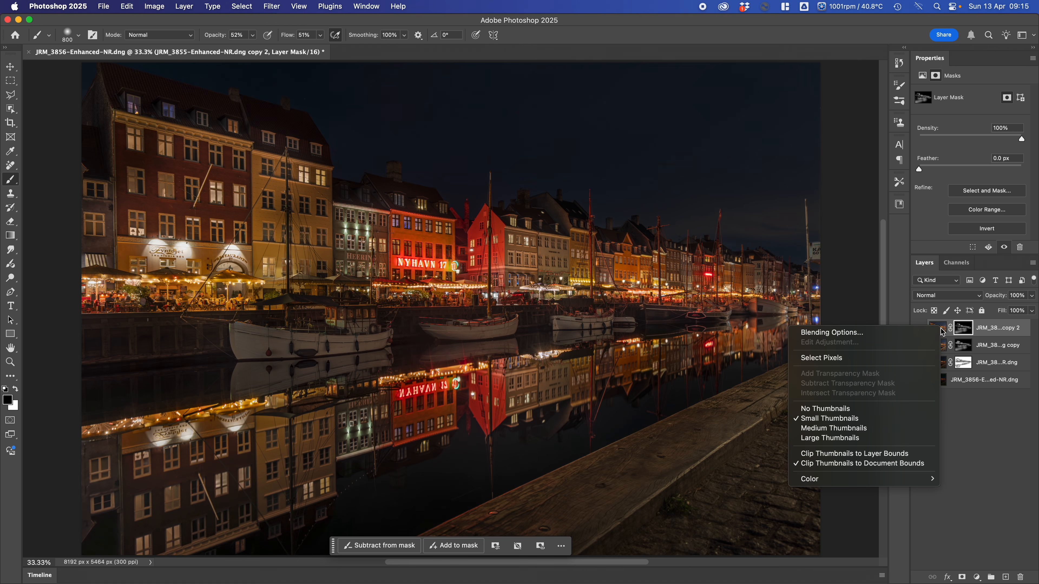
right_click(994, 328)
right_click(994, 327)
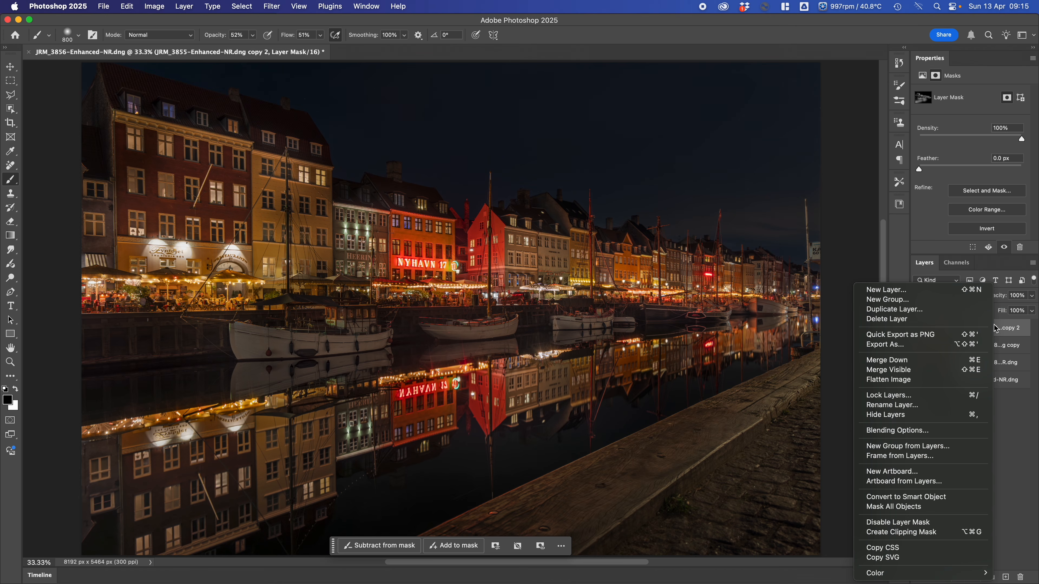
click(920, 314)
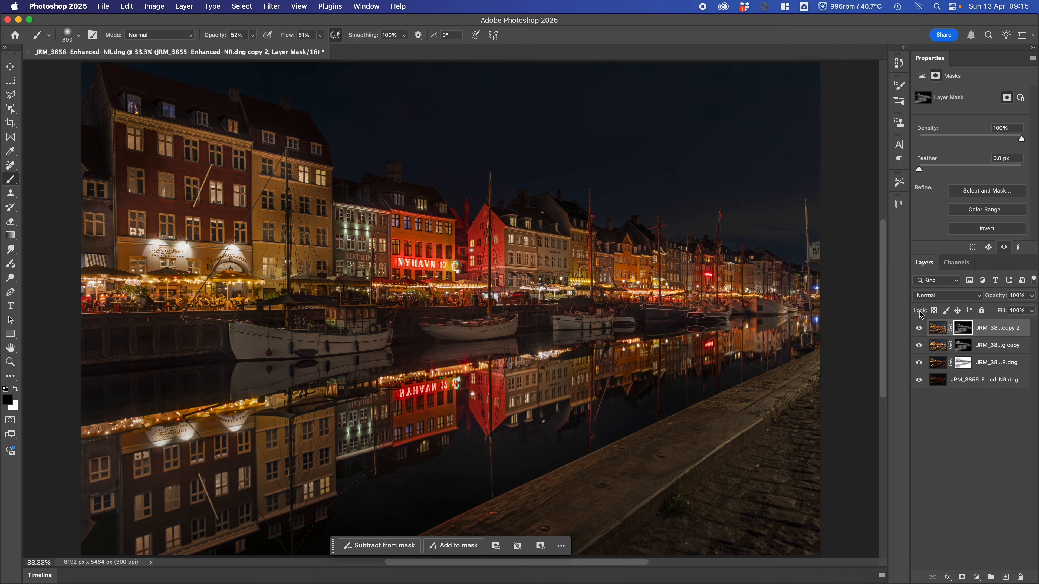
click(791, 360)
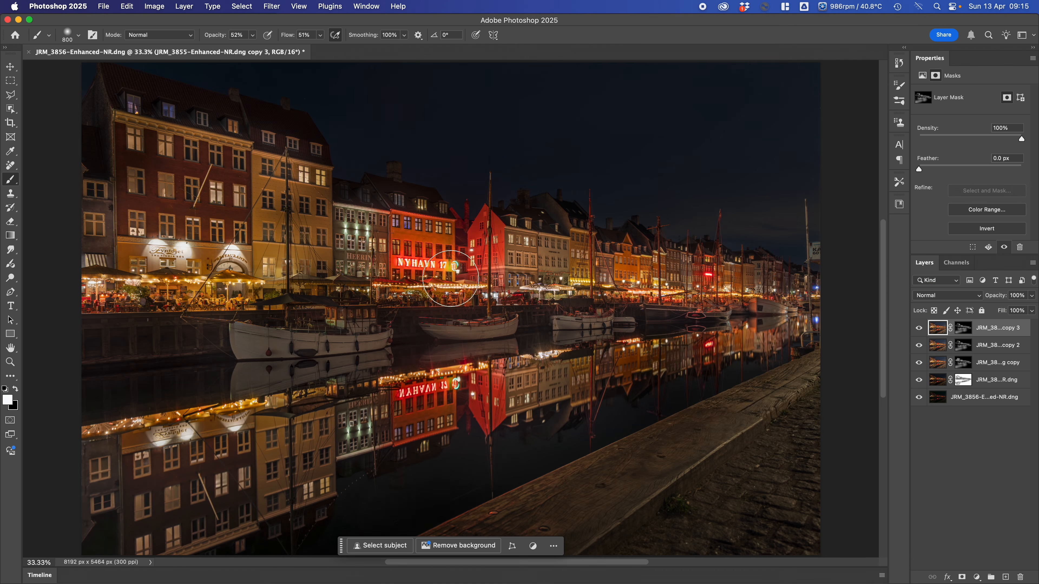
key(x)
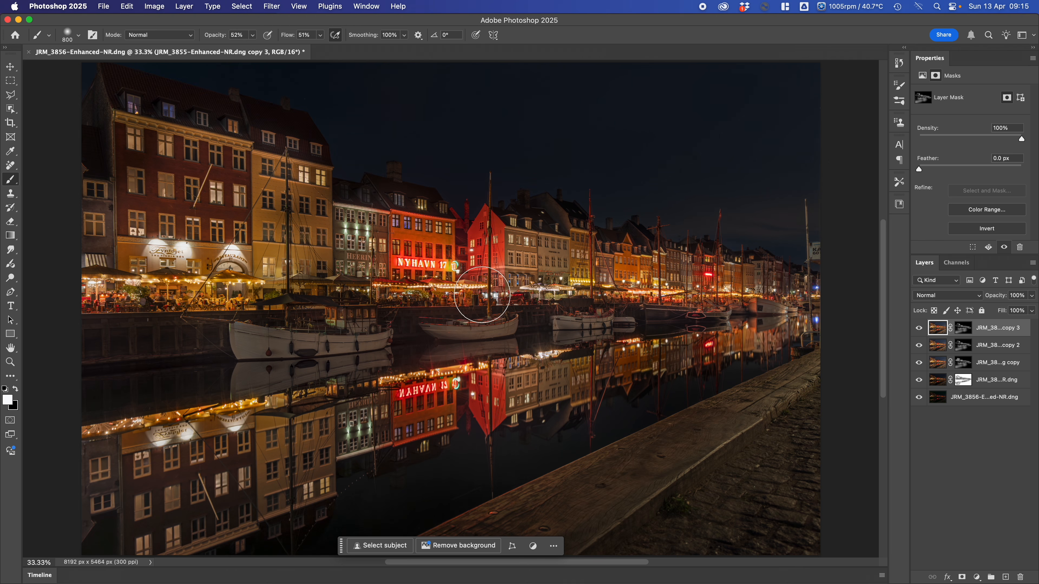
Select the image of the copy 3 layer, lower its Brightness to -30 with Brightness/Contrast, and return to the Brush tool.
click(938, 347)
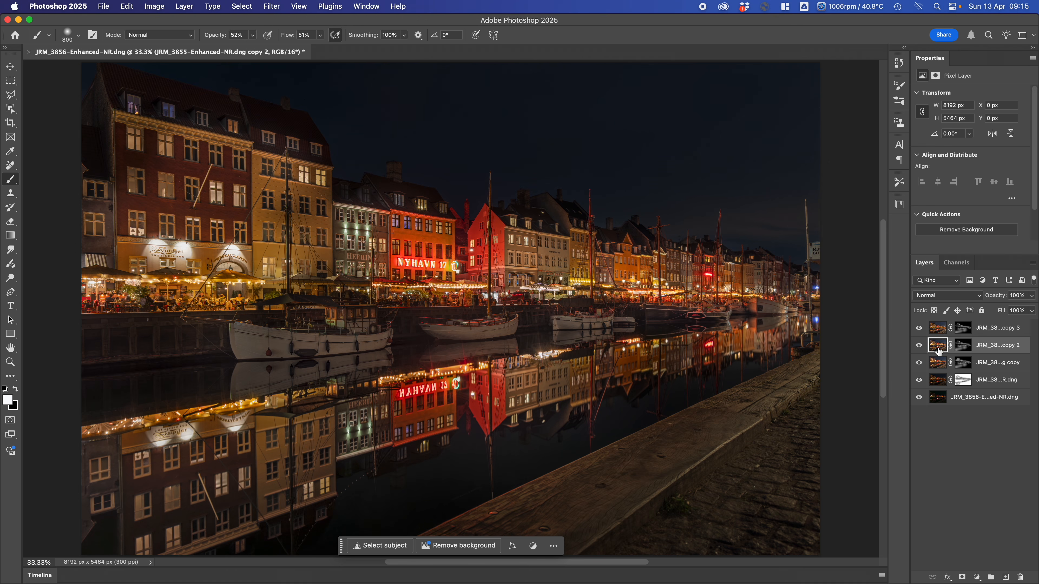
click(938, 327)
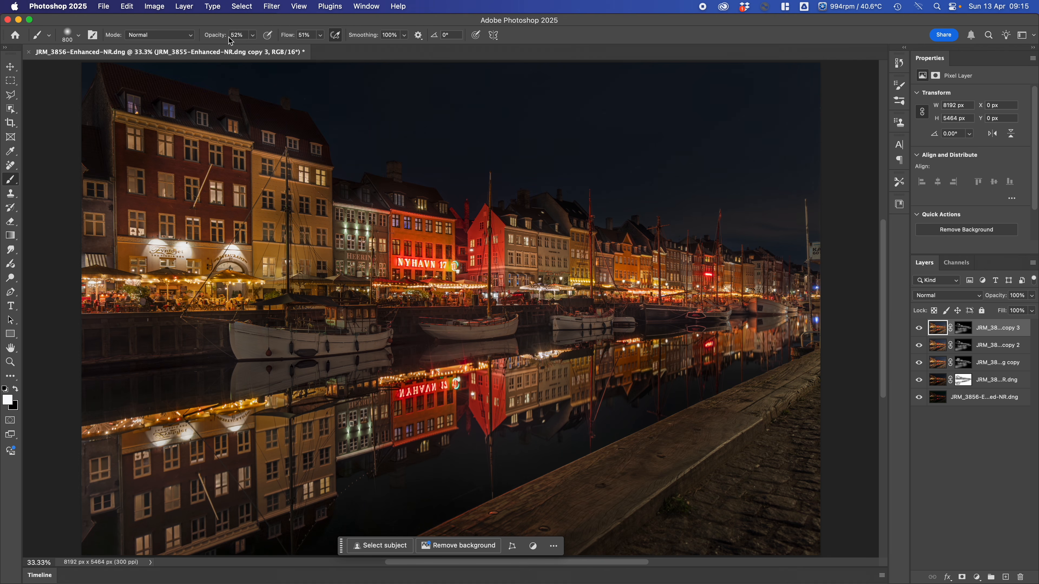
click(153, 8)
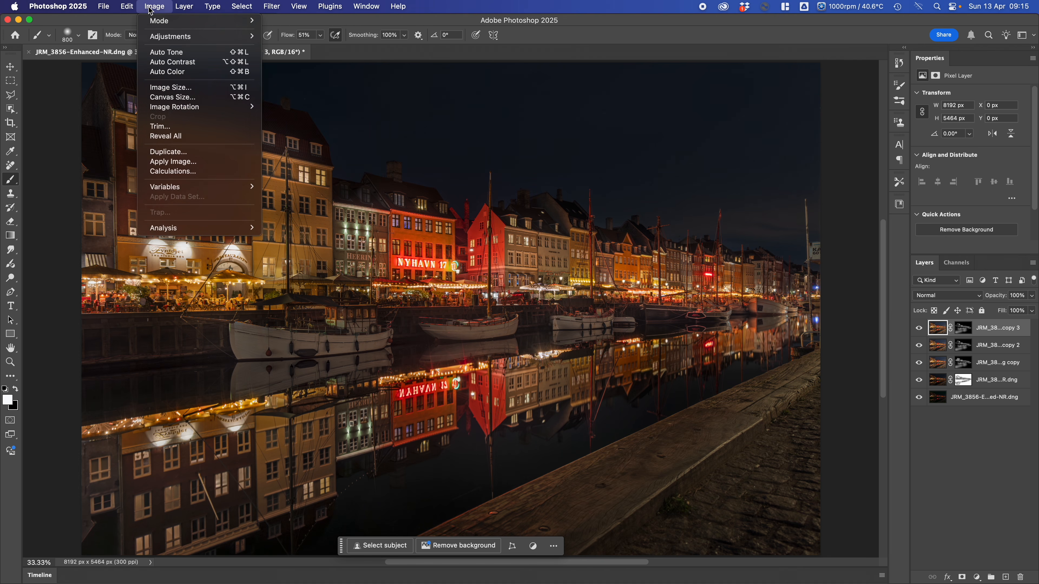
mouse_move(188, 37)
click(294, 40)
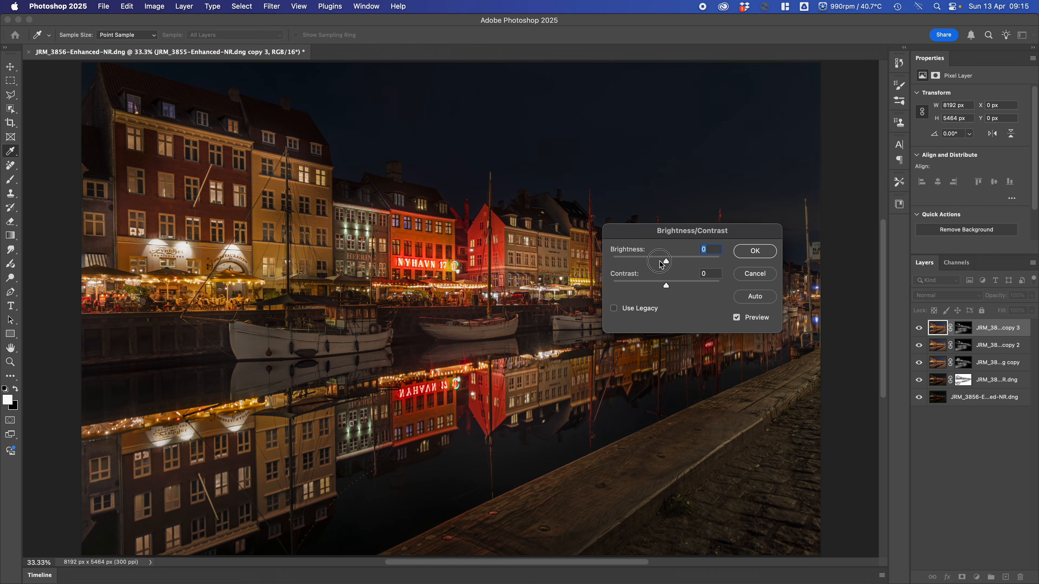
drag(658, 261, 653, 266)
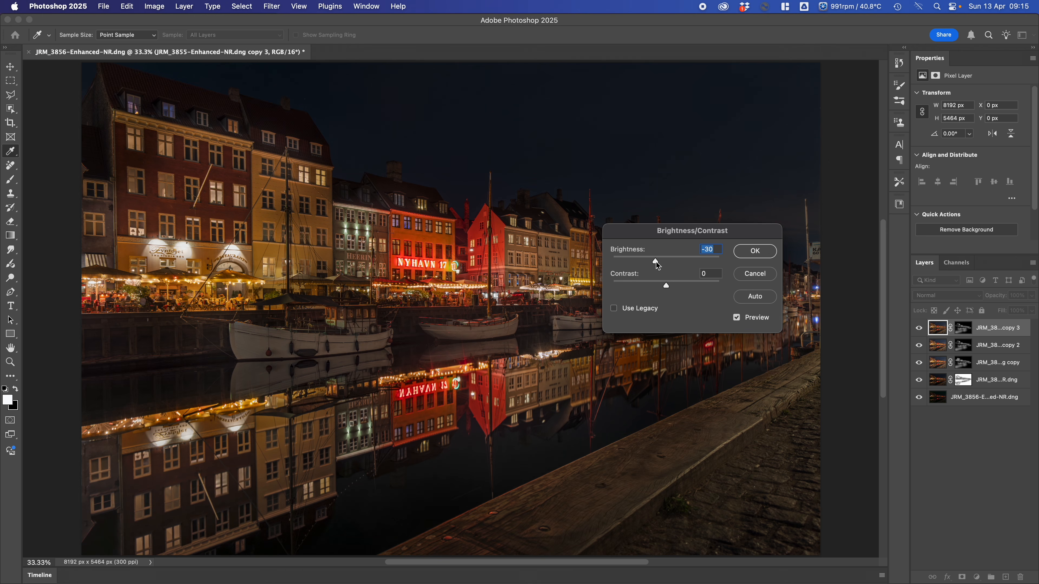
click(755, 251)
key(b)
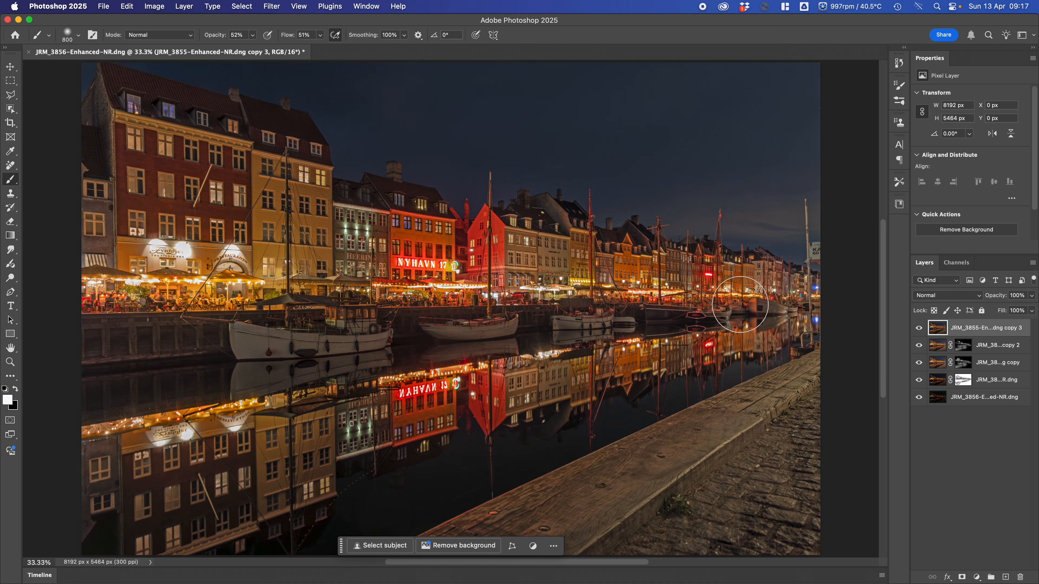
Compare the image with the unmasked copy 3 layer hidden and shown, and apply the basic Sharpen filter to that layer.
click(919, 329)
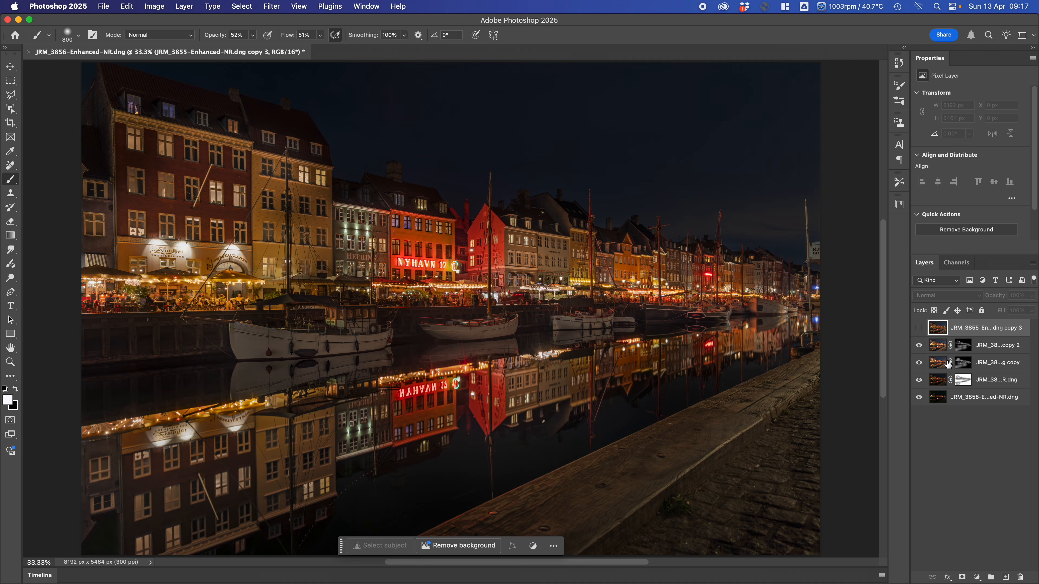
click(919, 330)
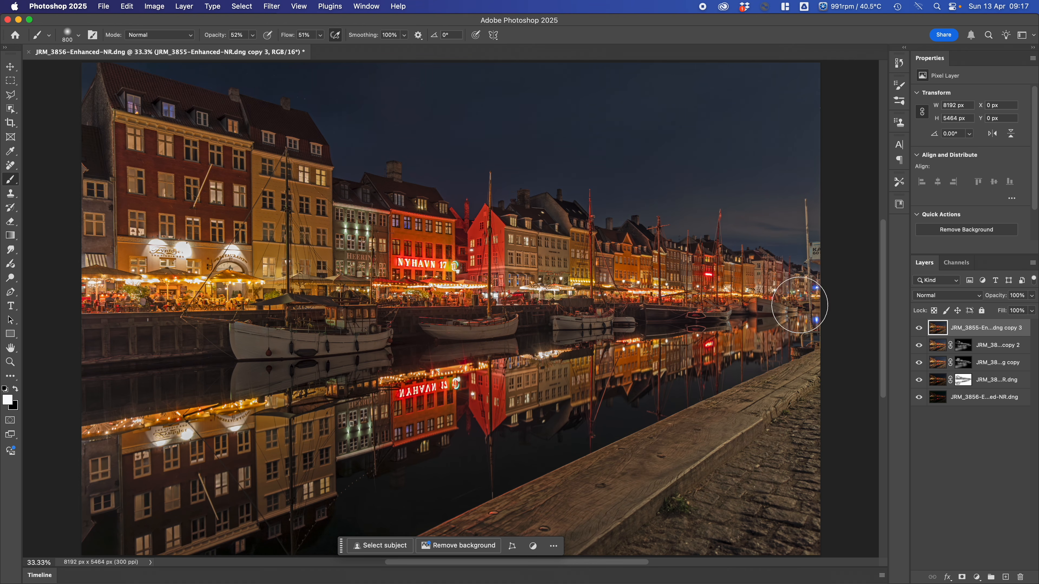
click(271, 7)
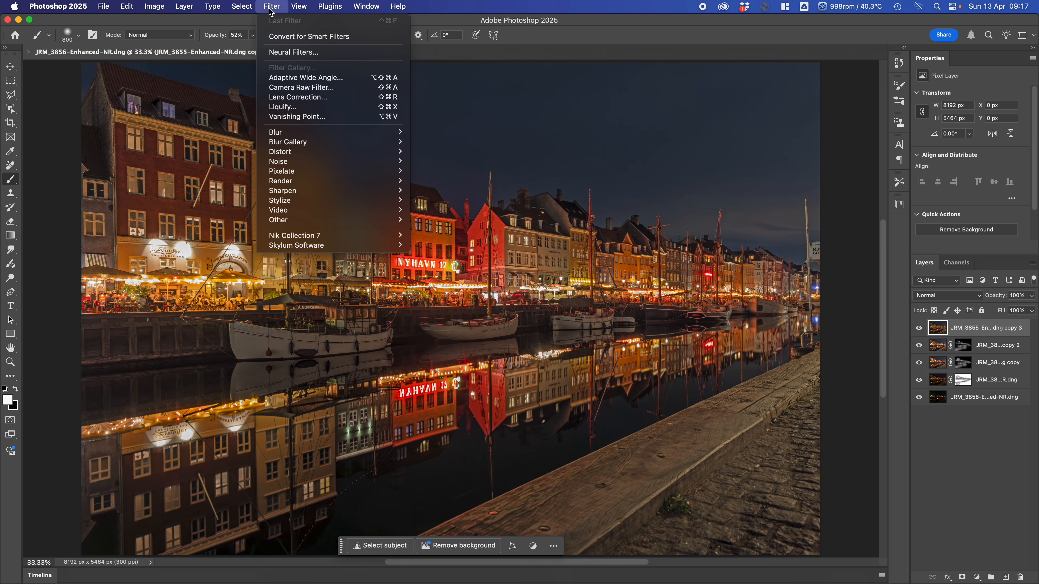
mouse_move(319, 192)
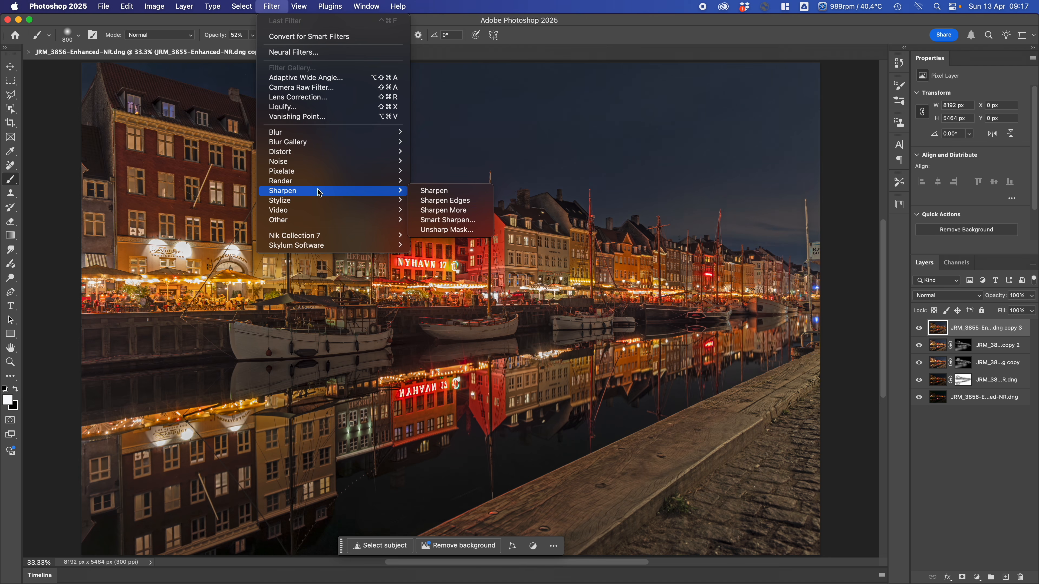
click(432, 191)
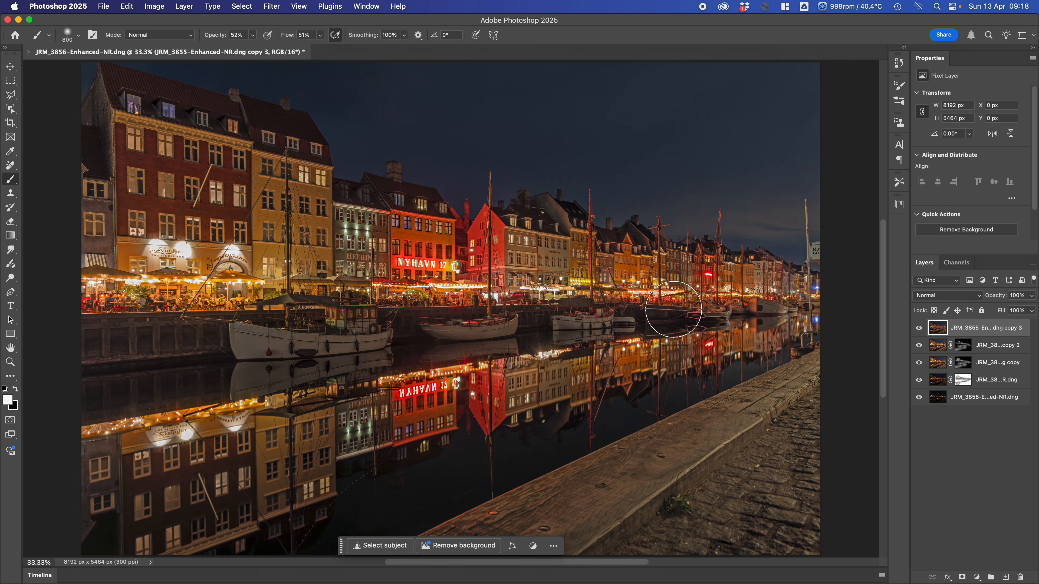
Check the sharpened copy 3 layer by hiding and showing it, and add a white layer mask to it.
click(919, 329)
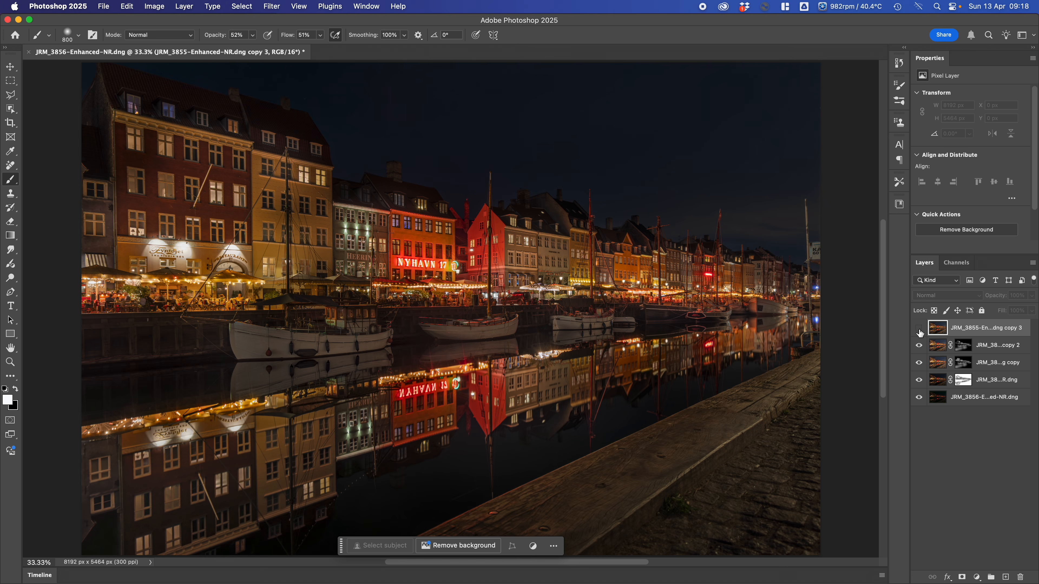
click(919, 329)
click(919, 329)
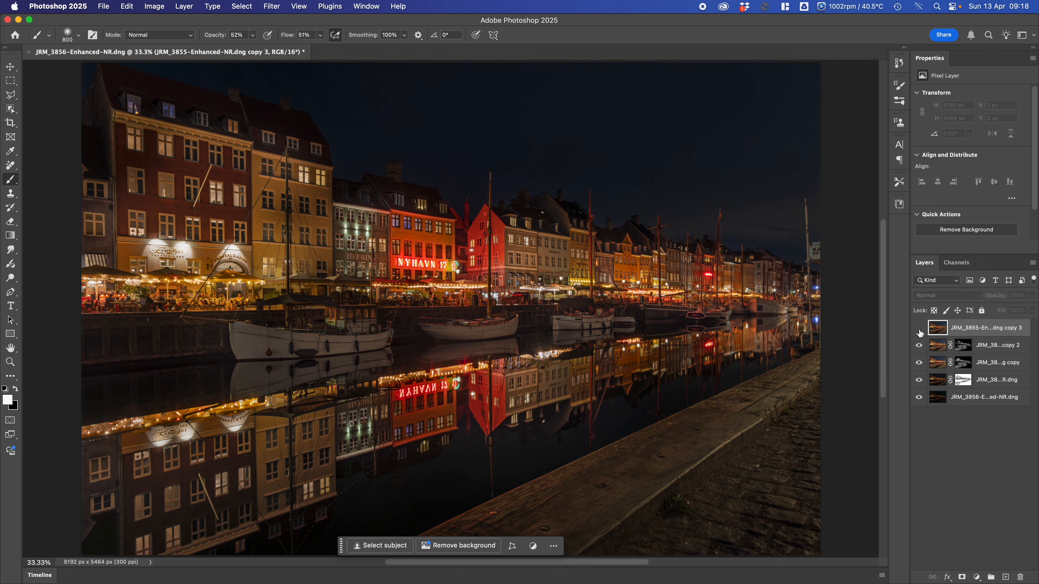
click(920, 329)
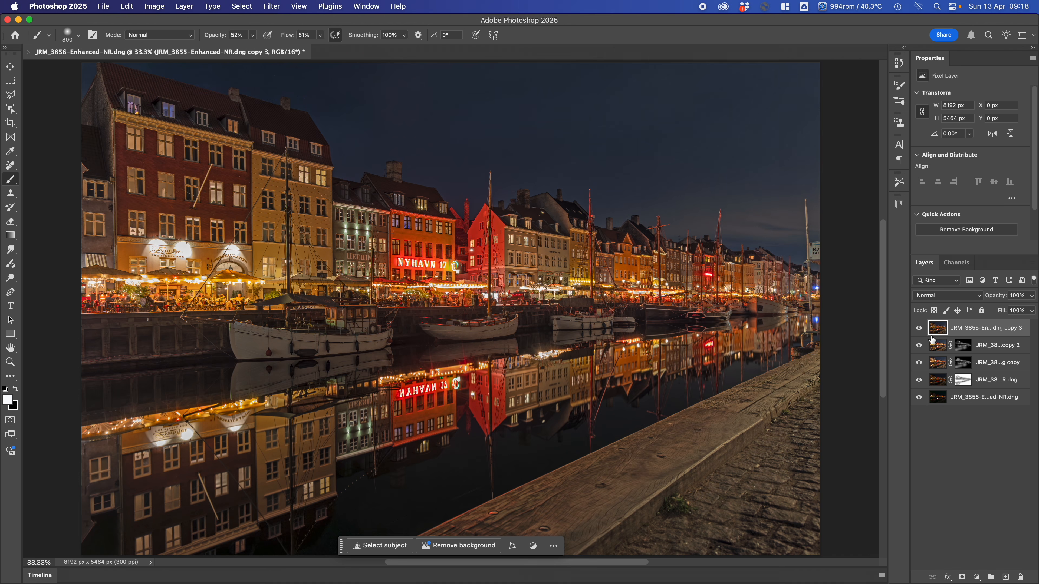
click(962, 578)
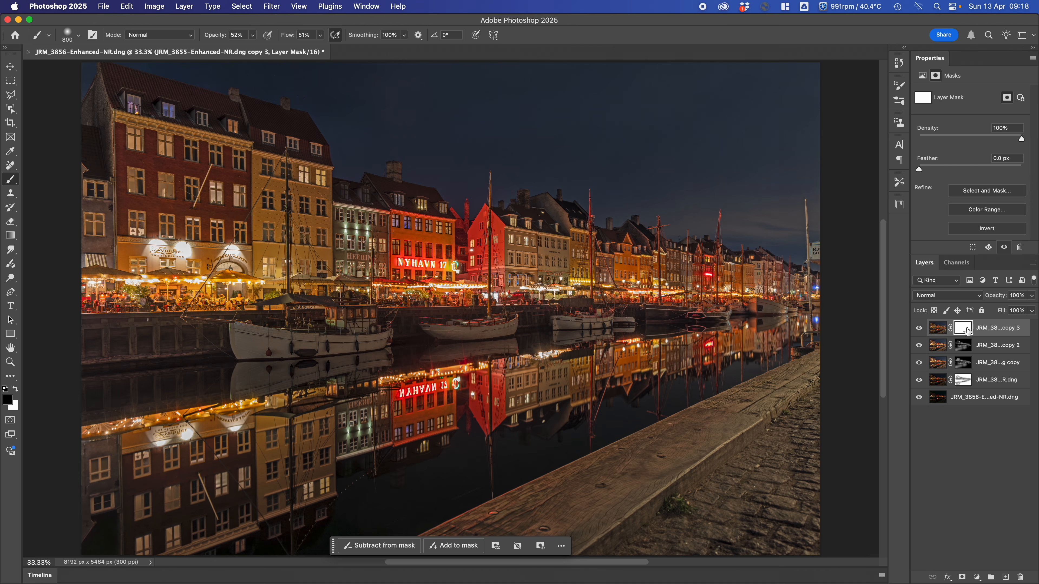
Invert the copy 3 layer's white mask, compare the image with the mask black and white, and leave the mask black.
click(994, 232)
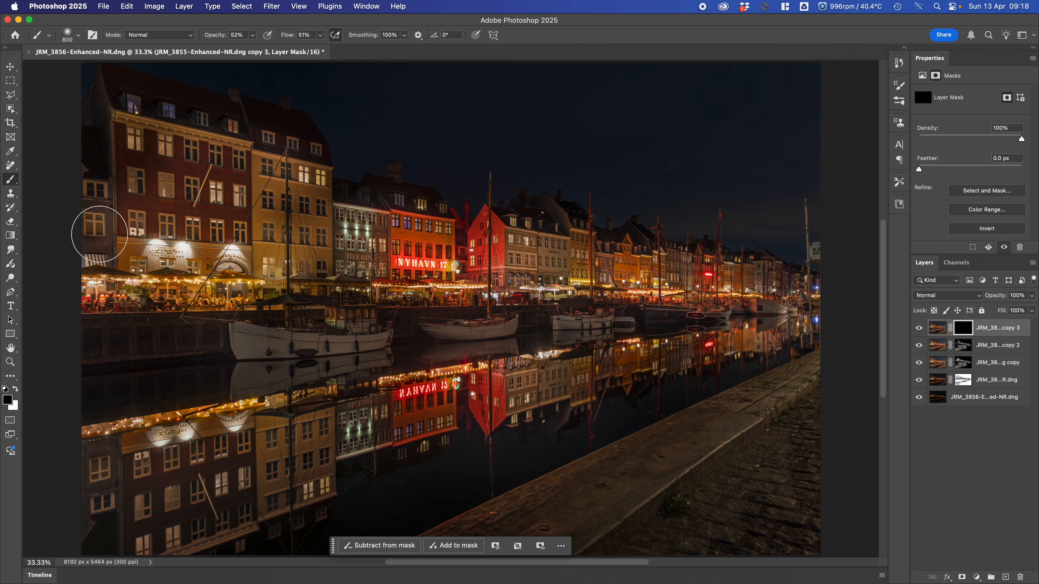
click(985, 232)
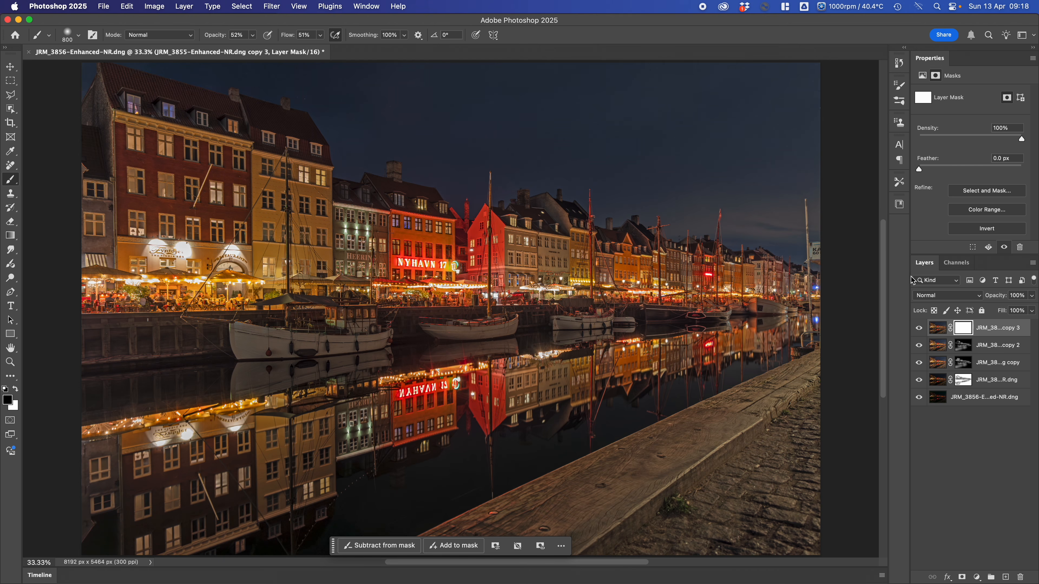
click(1008, 230)
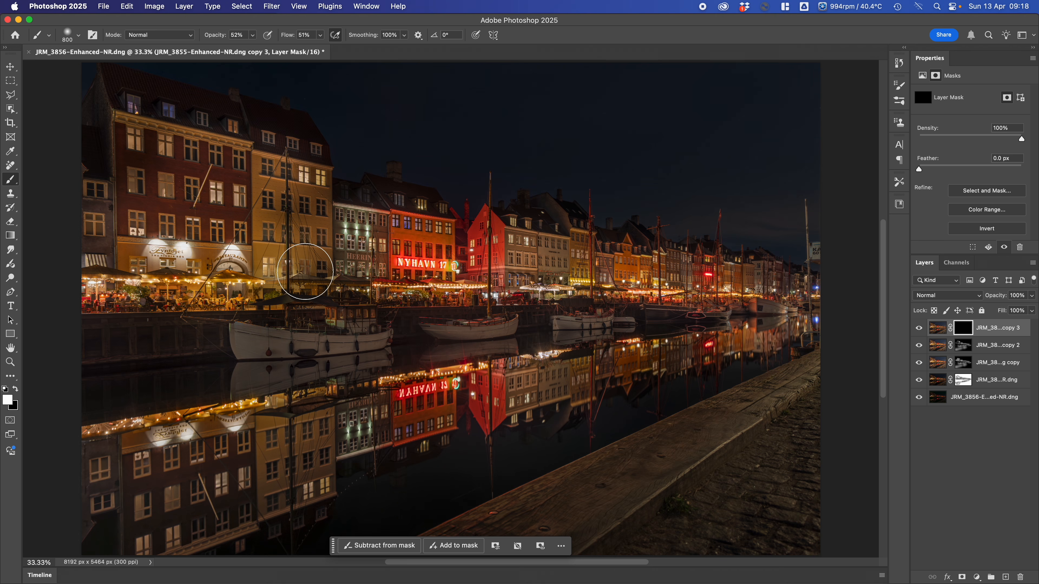
Enlarge the brush to 1900 and paint white into the copy 3 mask across the buildings and boats along the canal.
key(bracketright)
key(bracketright)
key(bracketright)
key(bracketright)
key(bracketright)
key(bracketright)
key(bracketright)
key(bracketright)
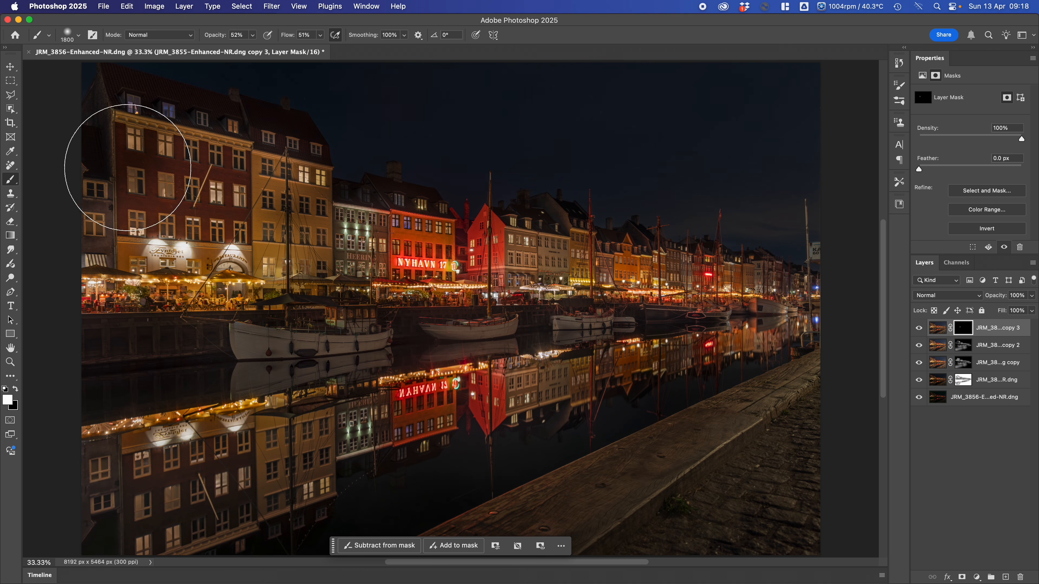
click(152, 164)
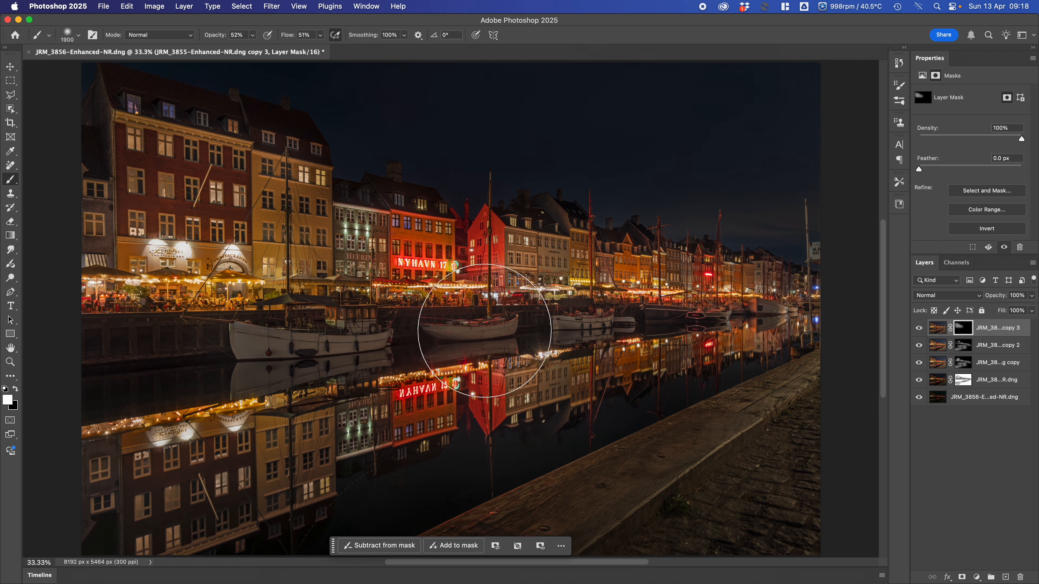
drag(696, 278, 668, 320)
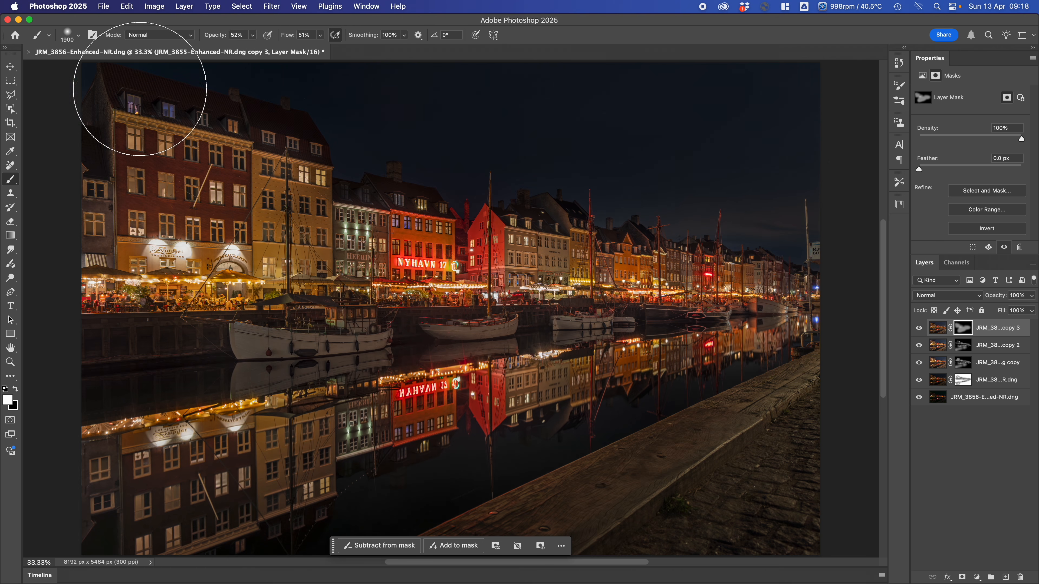
Enlarge the brush to 2400 and paint white into the copy 3 mask over the sky.
key(bracketright)
key(bracketright)
key(bracketright)
key(bracketright)
key(bracketright)
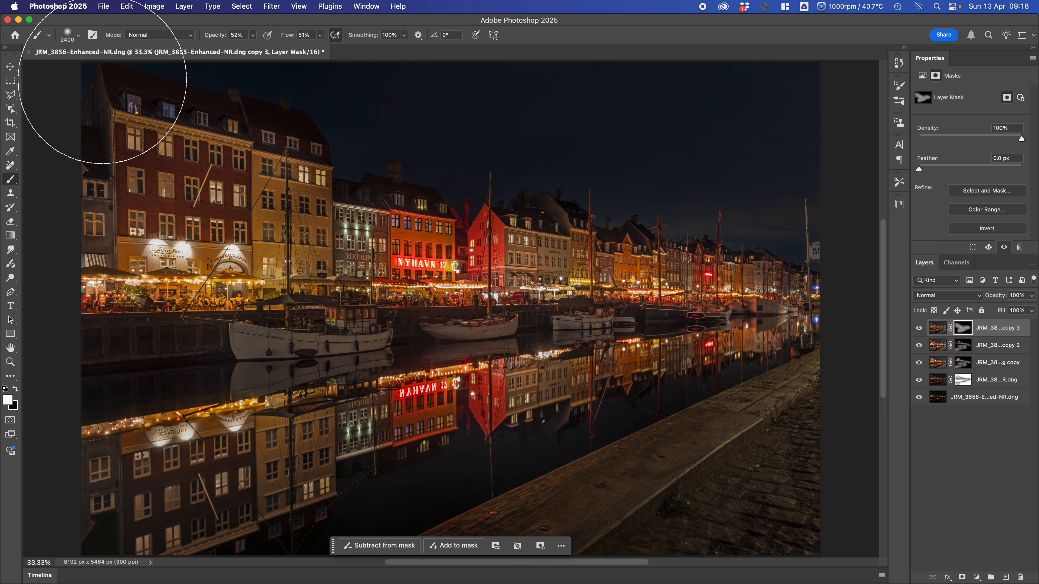
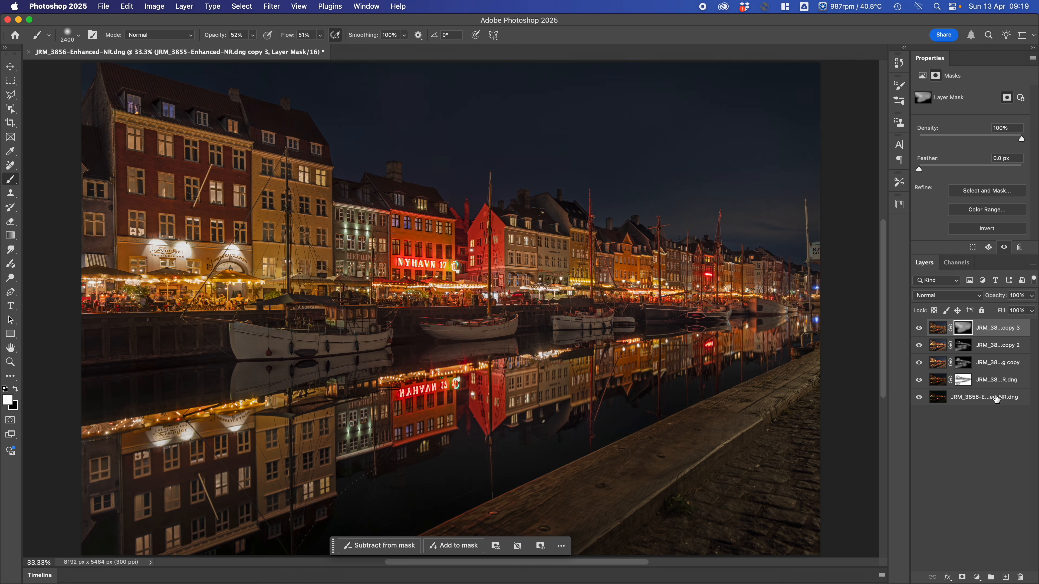
Select all five layers and merge them into a single layer.
shift+click(996, 399)
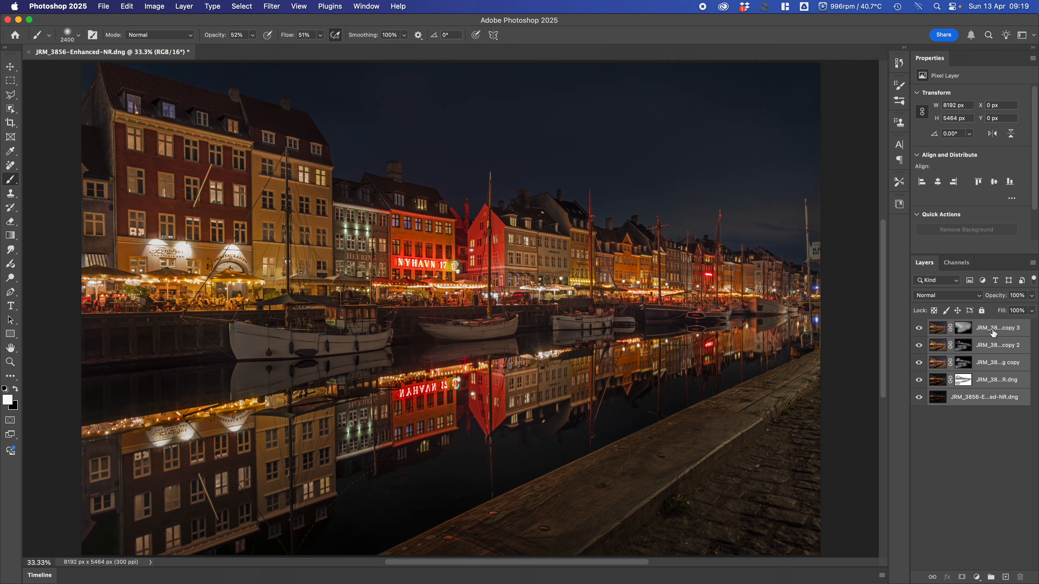
right_click(995, 399)
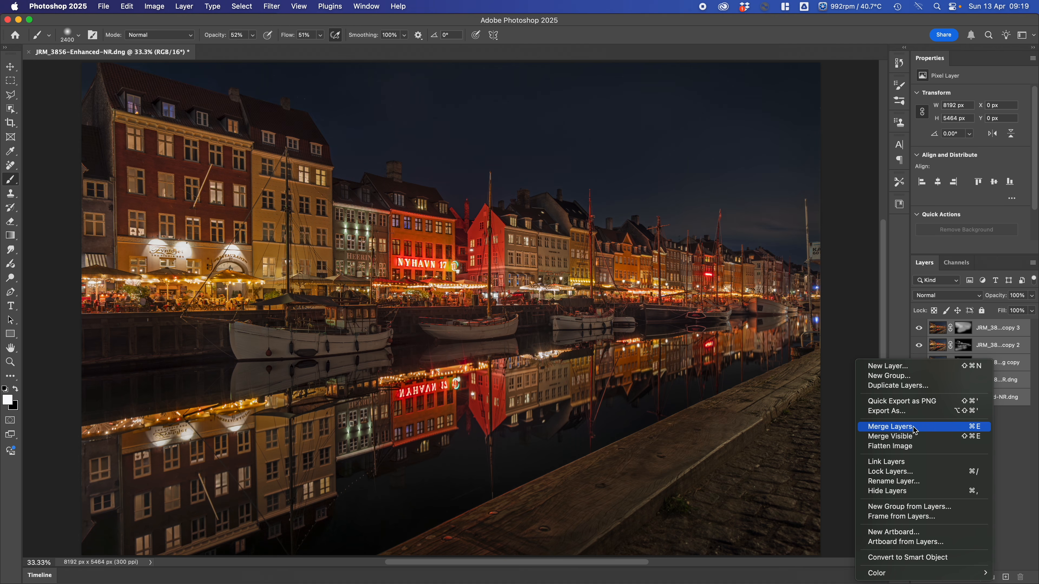
click(892, 438)
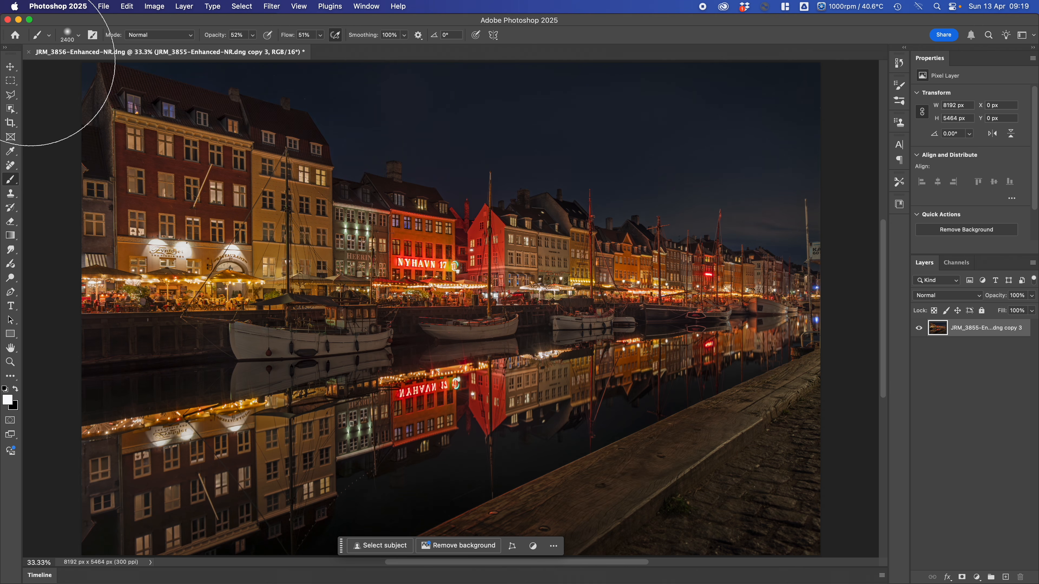
Switch to the Polygonal Lasso tool and move the floating contextual task bar away from the quay's lower corner.
click(10, 69)
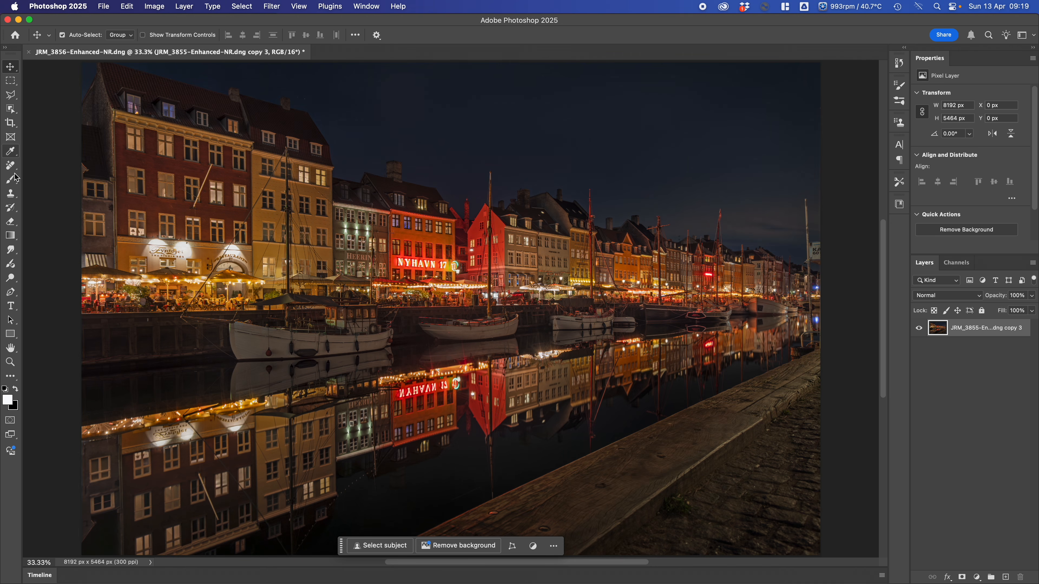
click(12, 95)
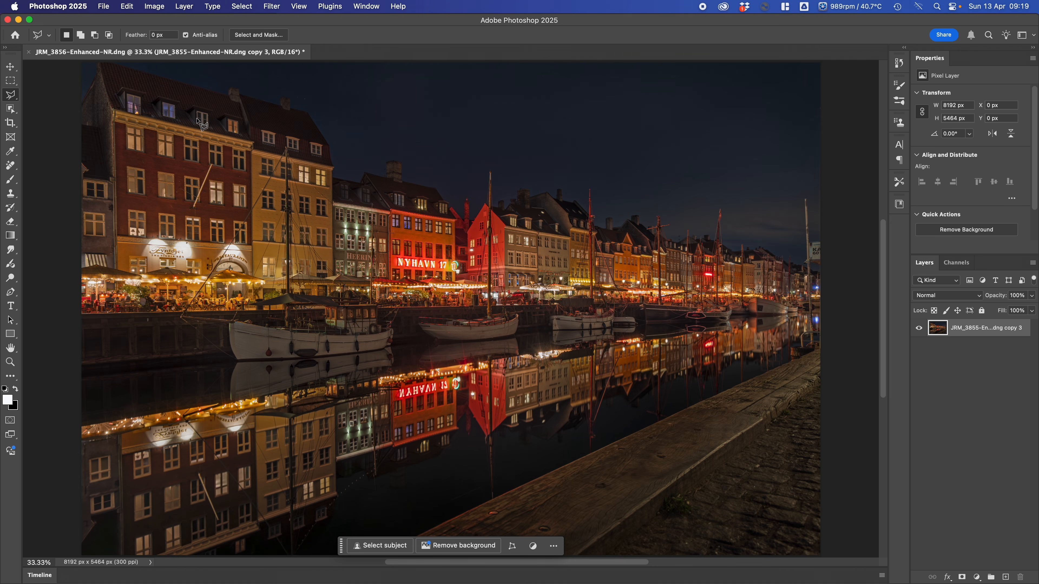
right_click(17, 95)
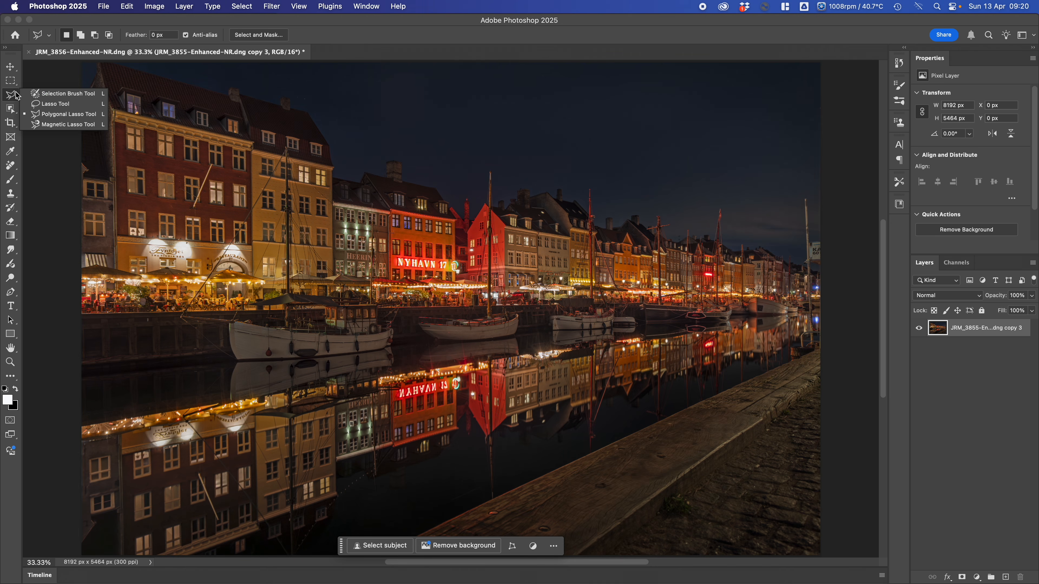
click(46, 118)
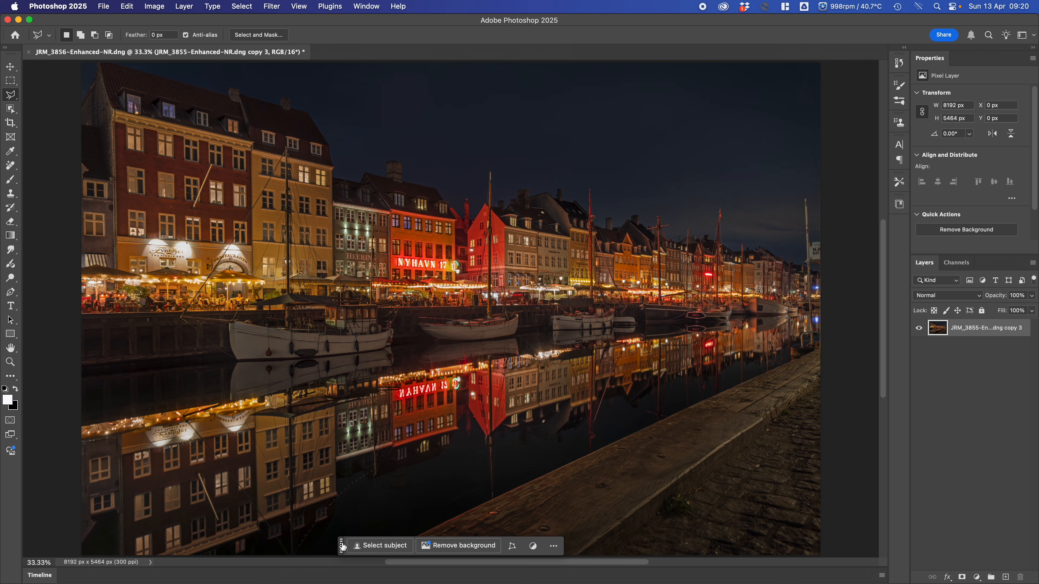
drag(342, 550, 163, 403)
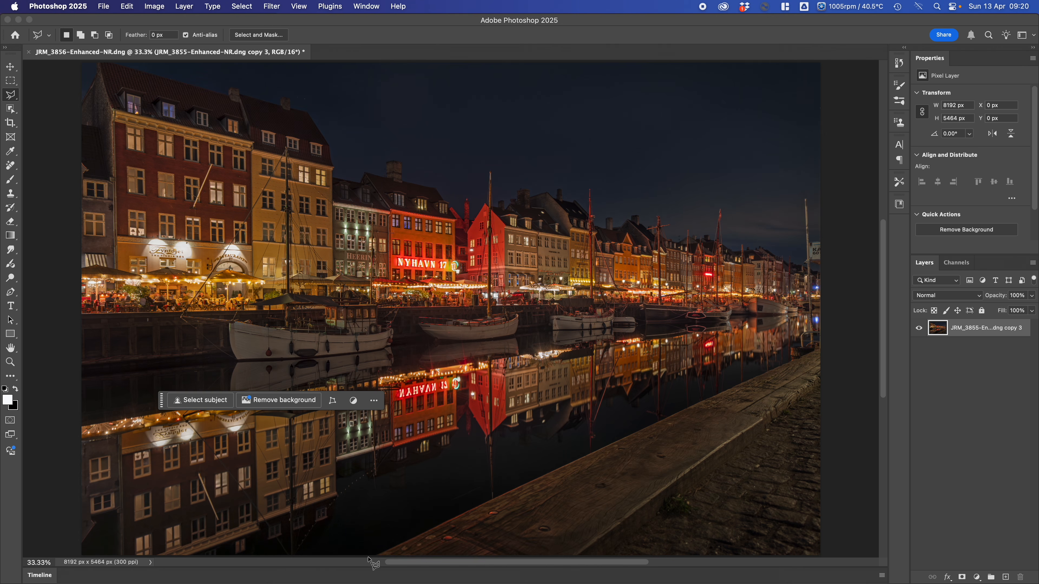
Draw a closed polygonal selection around the wooden quay and cobbles, following the water's edge and extending past the image borders.
scroll(379, 531, down, 2)
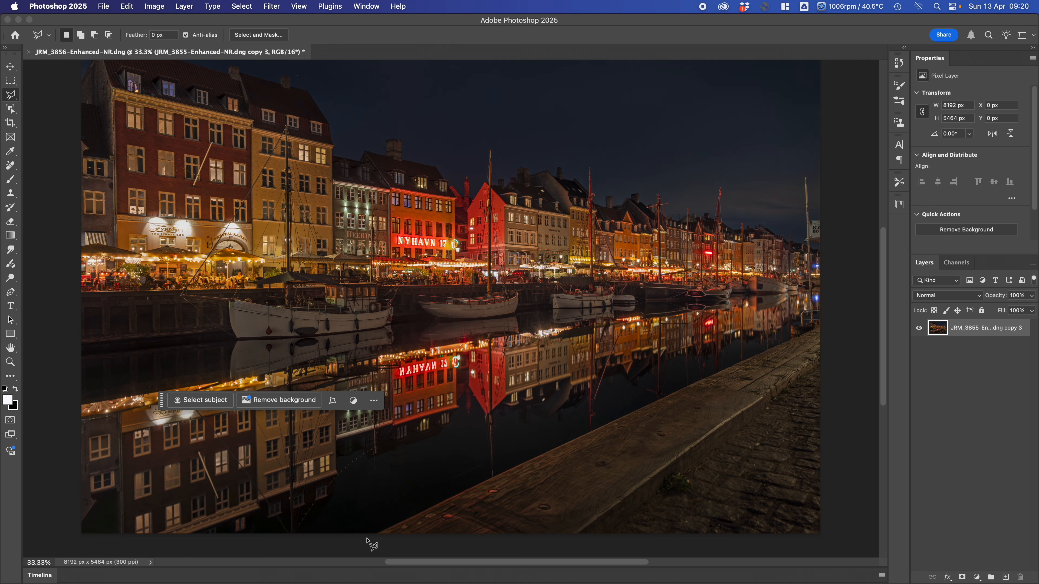
click(367, 536)
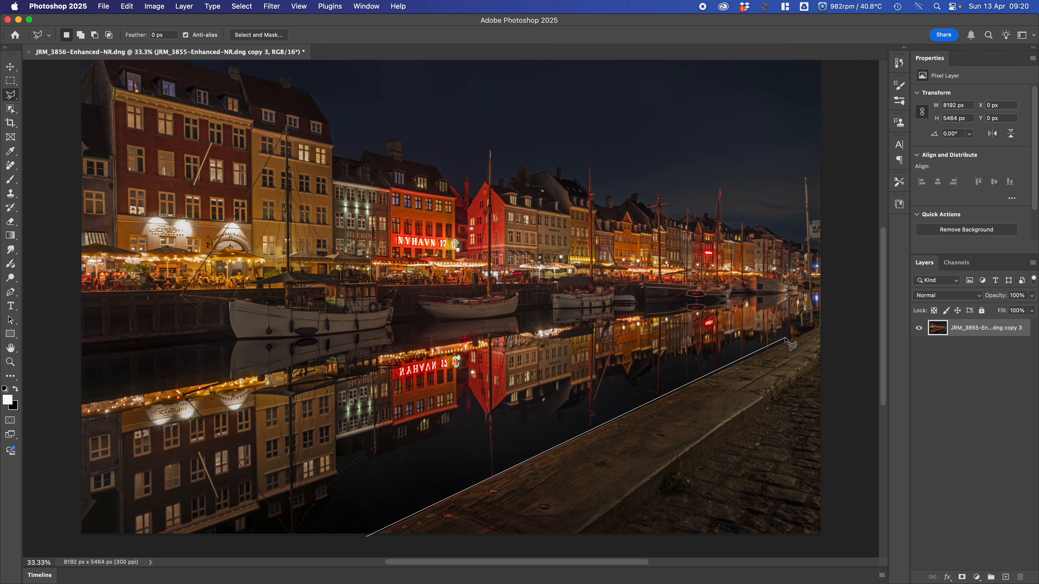
click(786, 322)
click(802, 308)
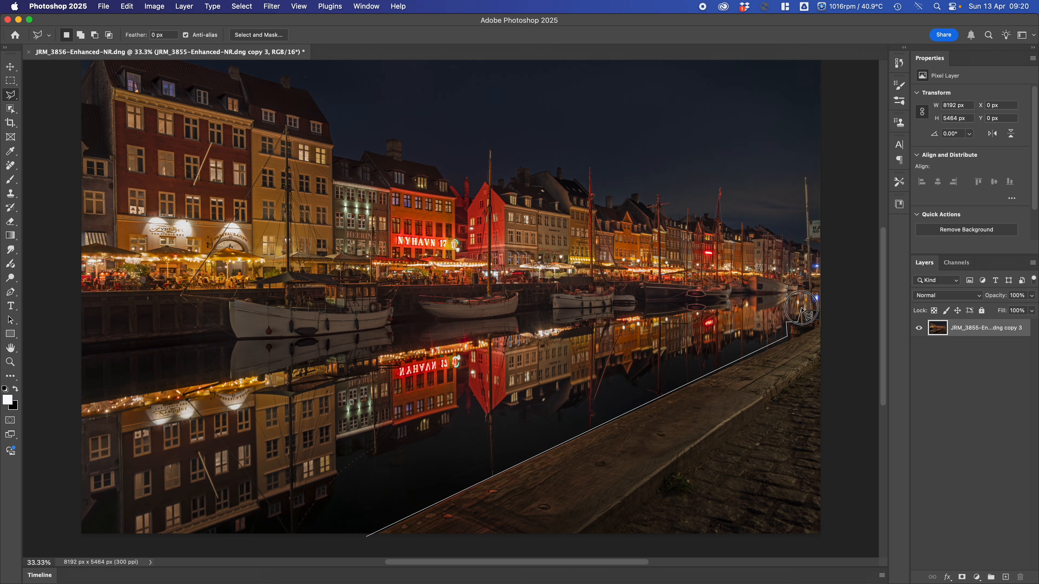
click(823, 309)
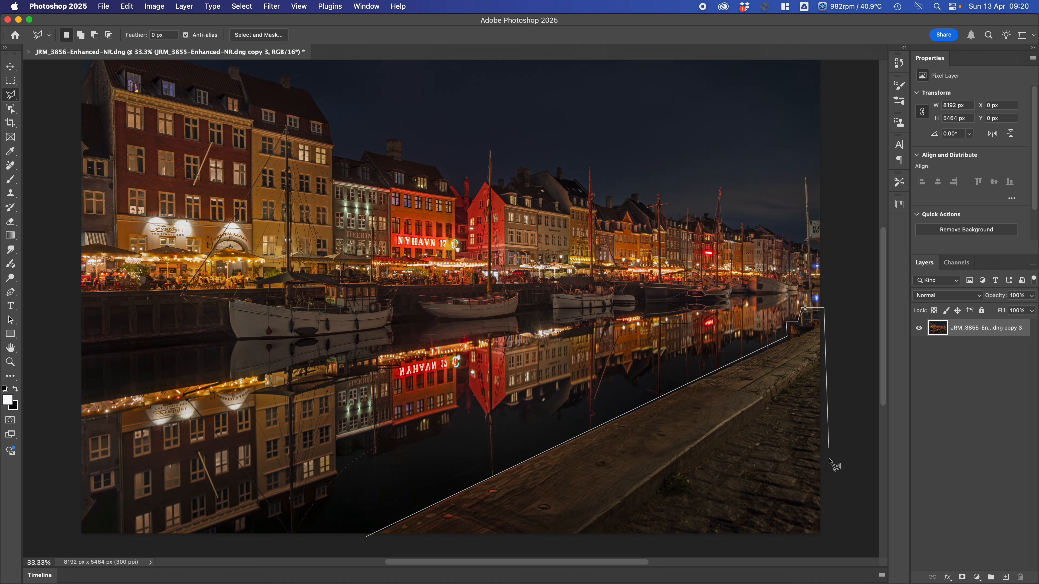
click(828, 540)
scroll(695, 532, down, 5)
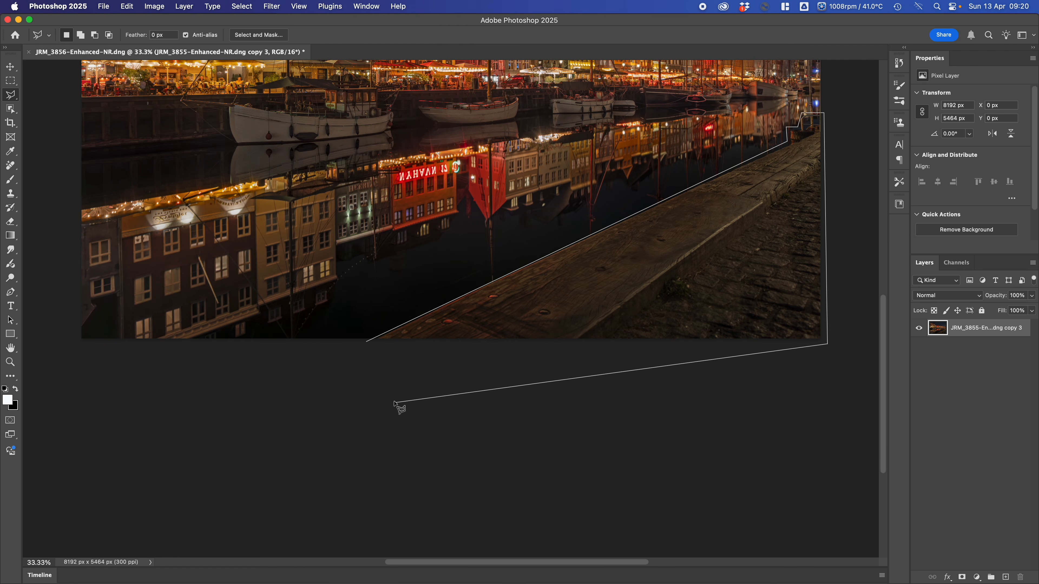
click(369, 344)
Replace the selected quay using Generative Fill with an empty prompt.
scroll(736, 297, up, 5)
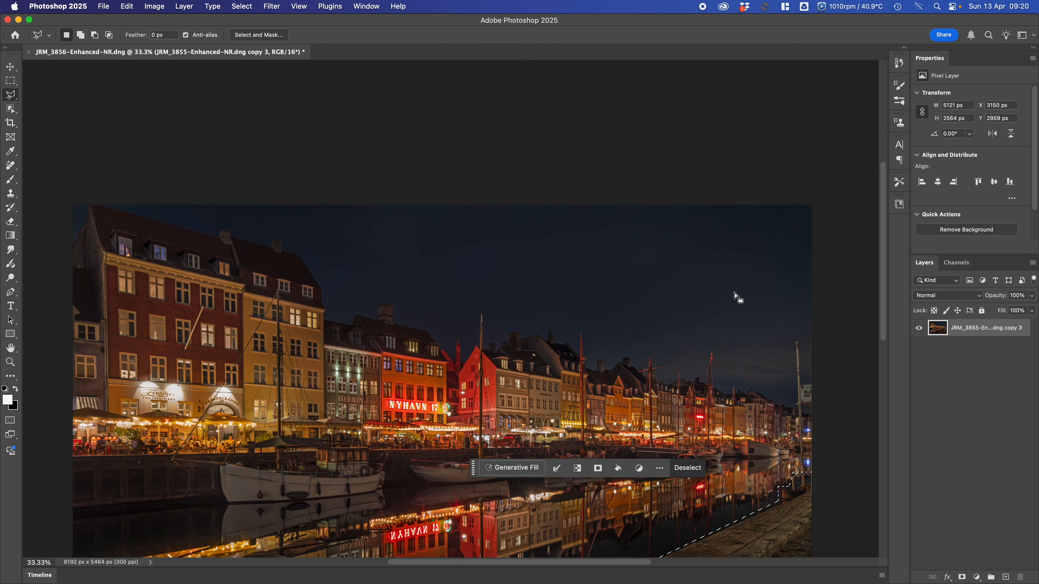
scroll(736, 297, down, 3)
scroll(736, 297, up, 2)
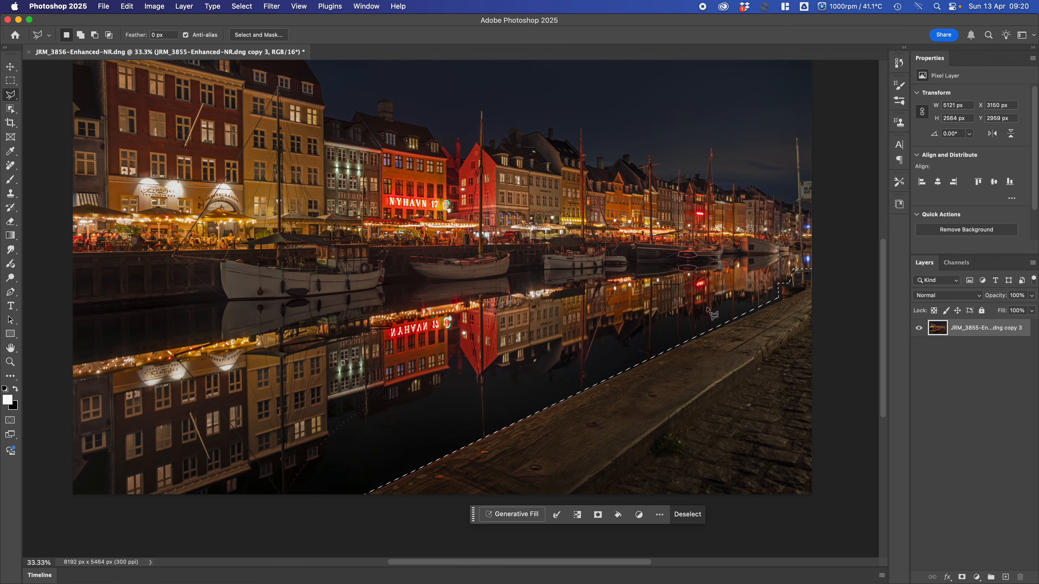
click(524, 514)
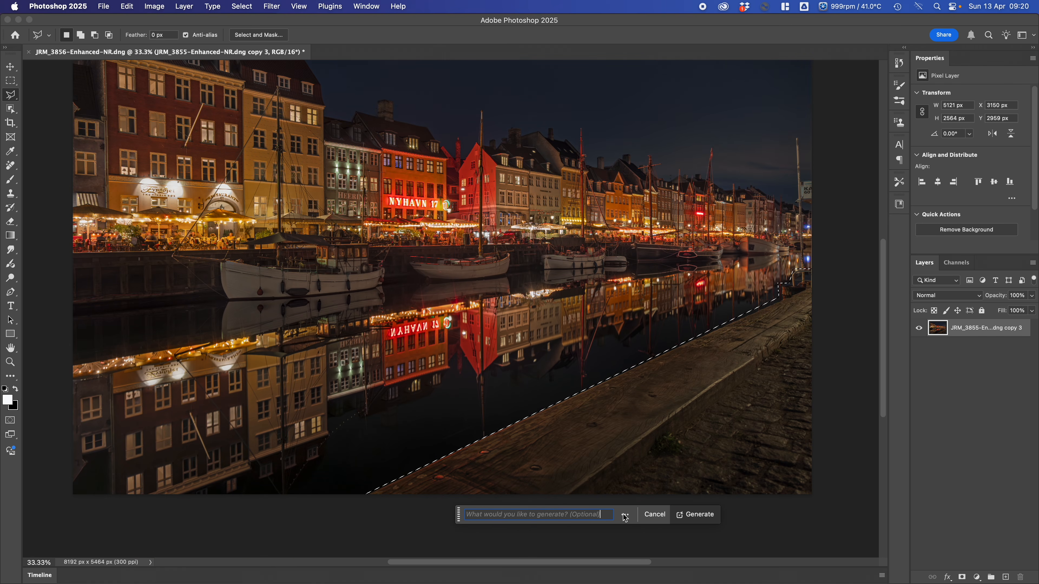
click(695, 514)
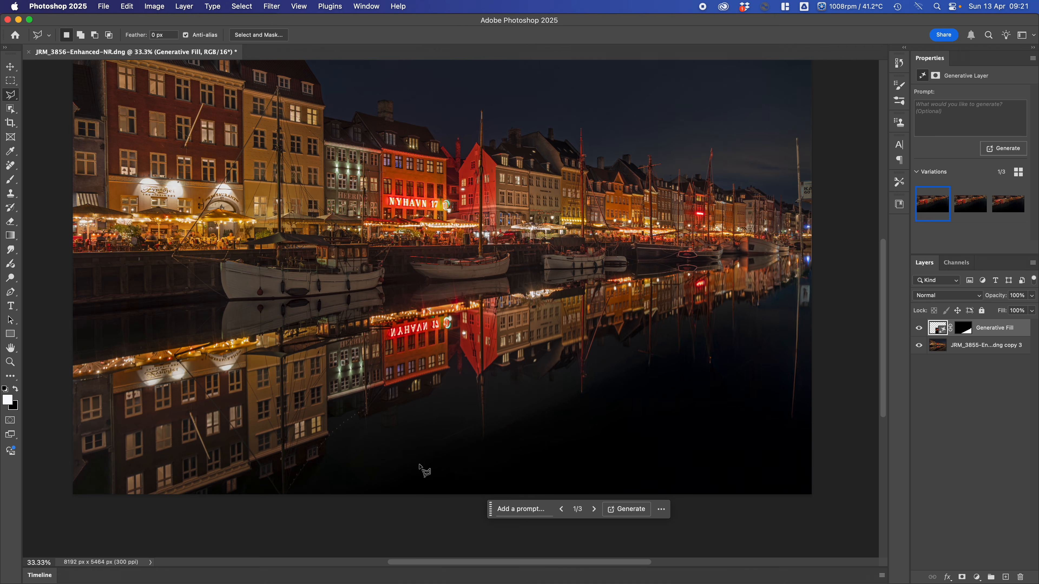
Compare the three generated variations, return to the first one and enhance its detail.
click(594, 510)
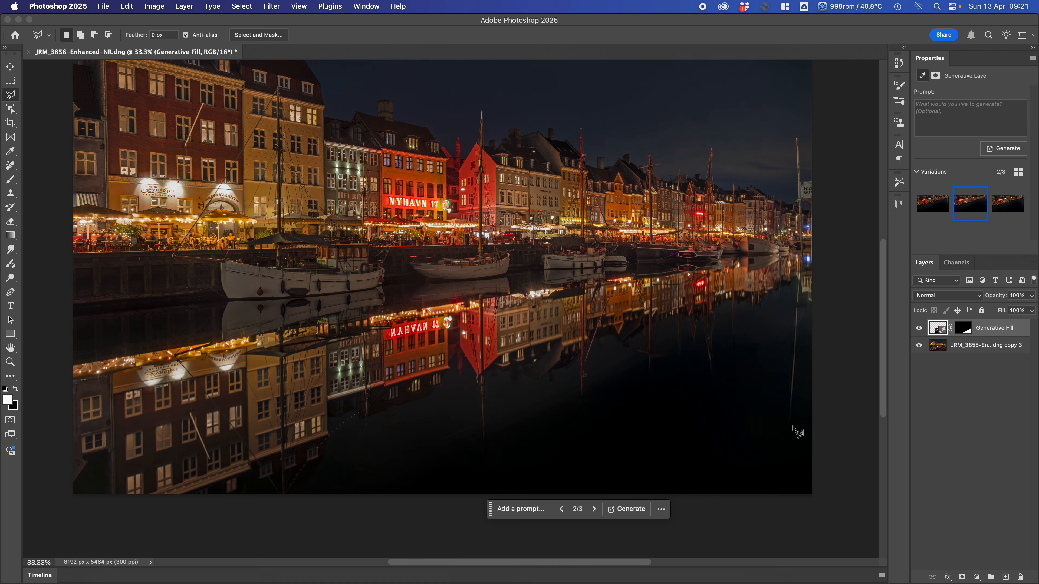
click(594, 512)
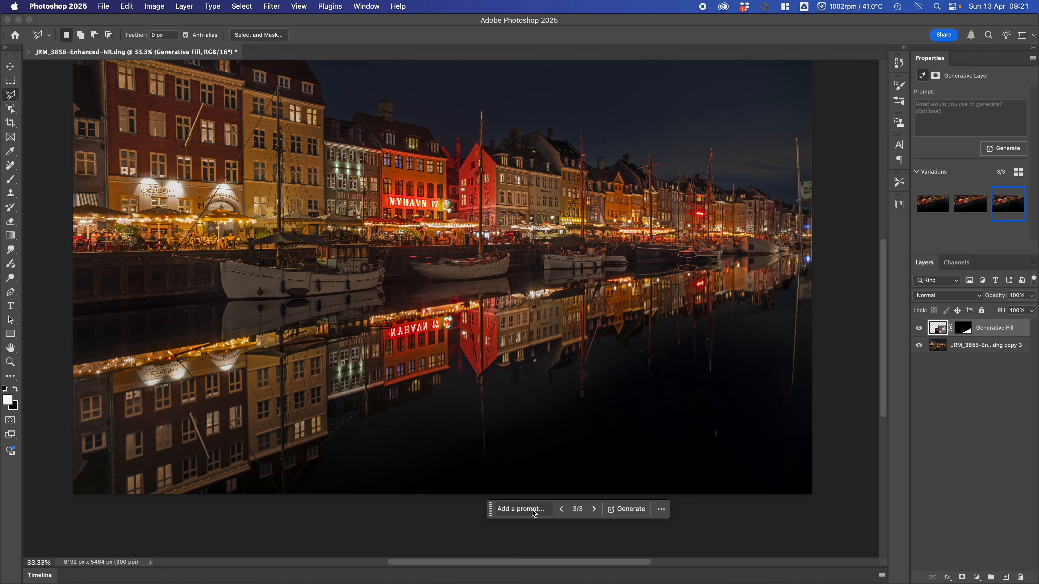
click(561, 509)
click(562, 509)
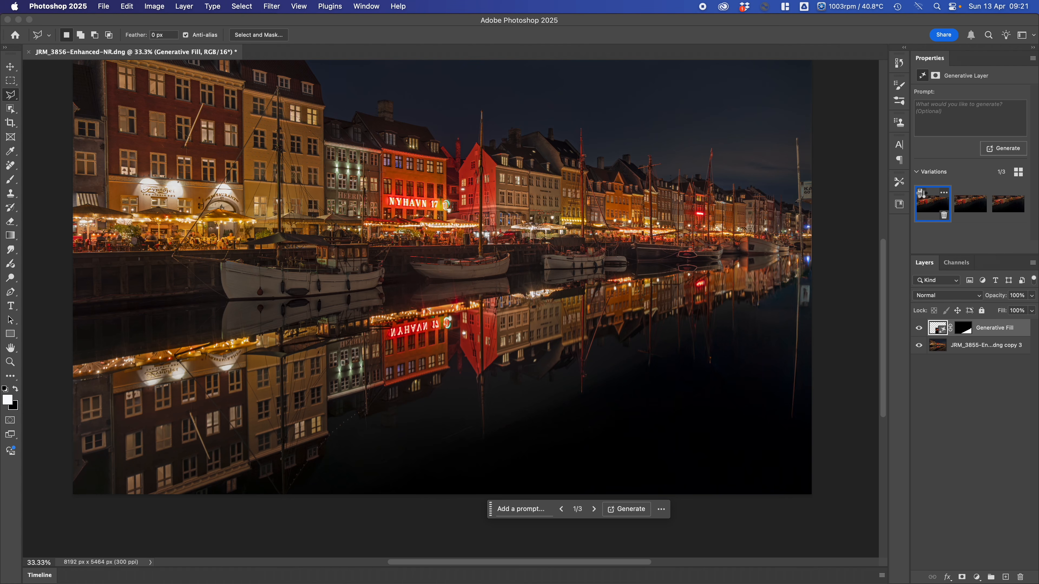
click(921, 193)
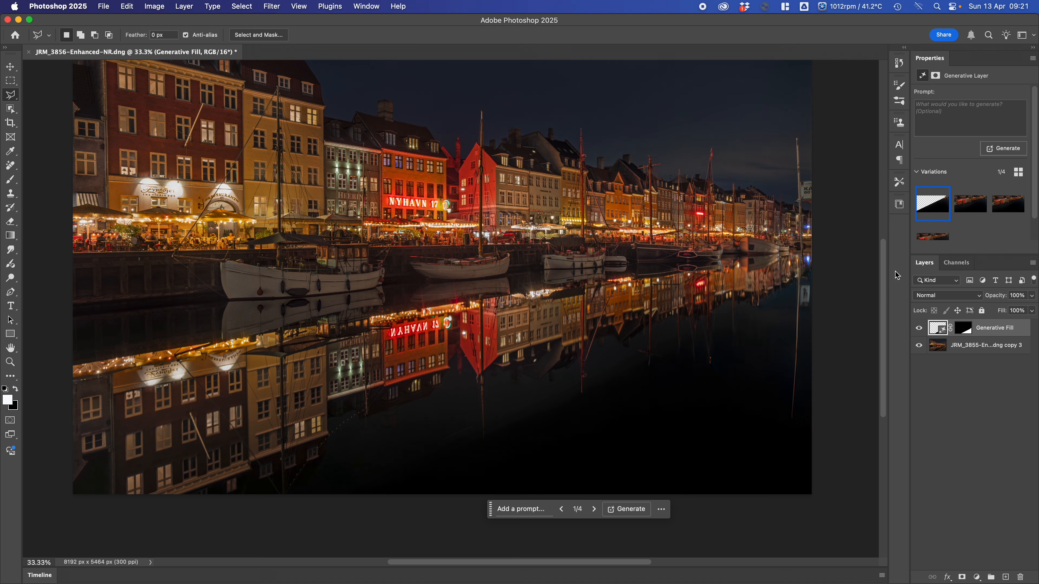
Generate similar variations from the enhanced first variation of the Generative Fill layer.
mouse_move(966, 206)
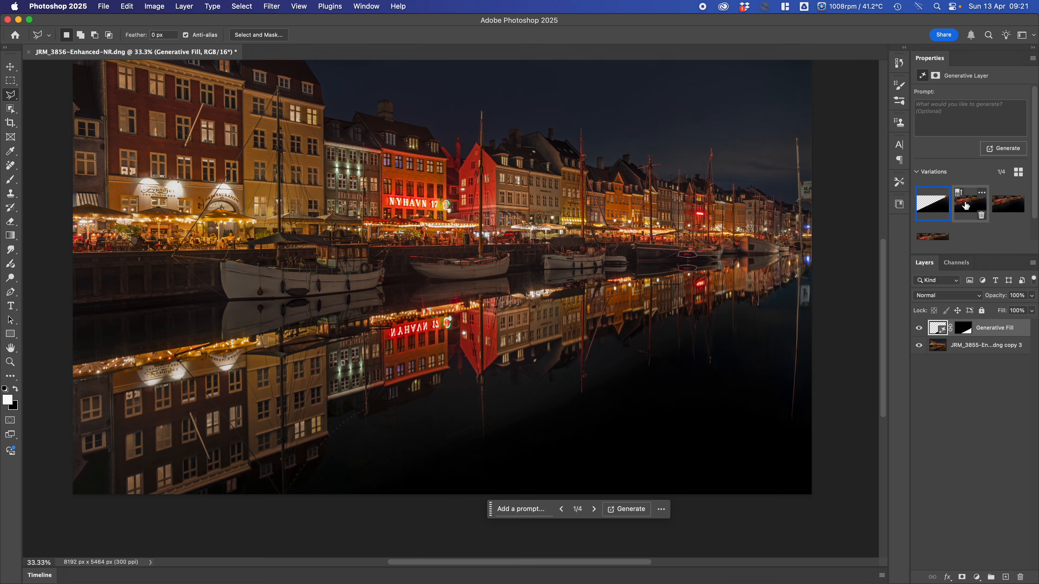
click(945, 193)
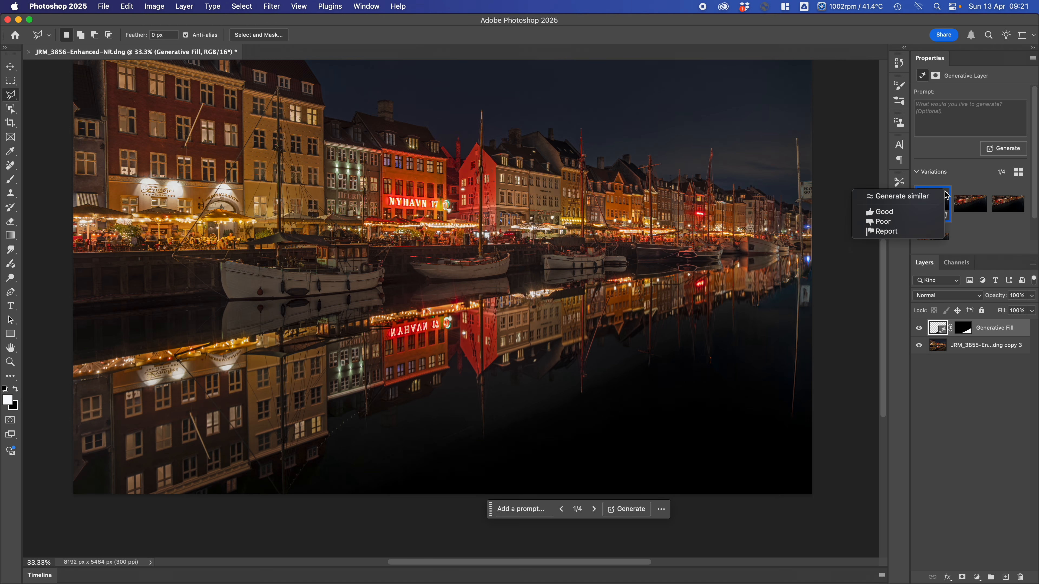
click(921, 197)
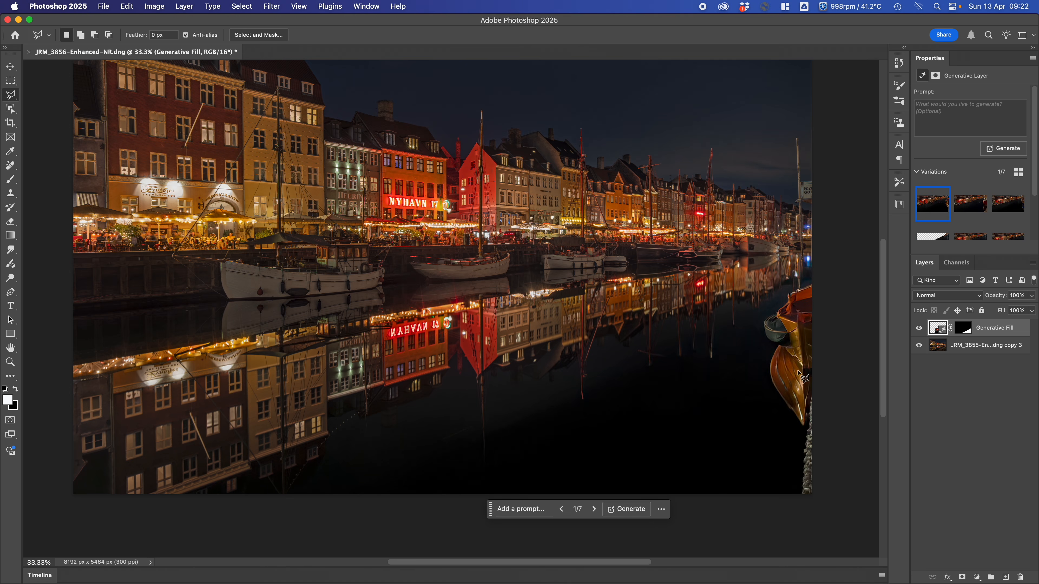
Step through the similar variations and select the fourth one, which shows only water in place of the quay.
click(594, 514)
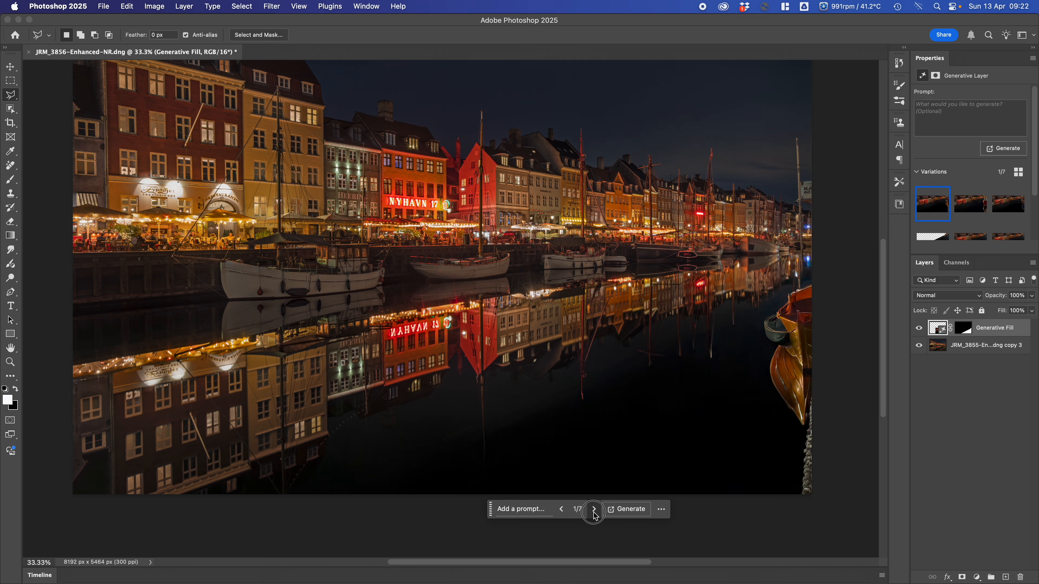
click(594, 514)
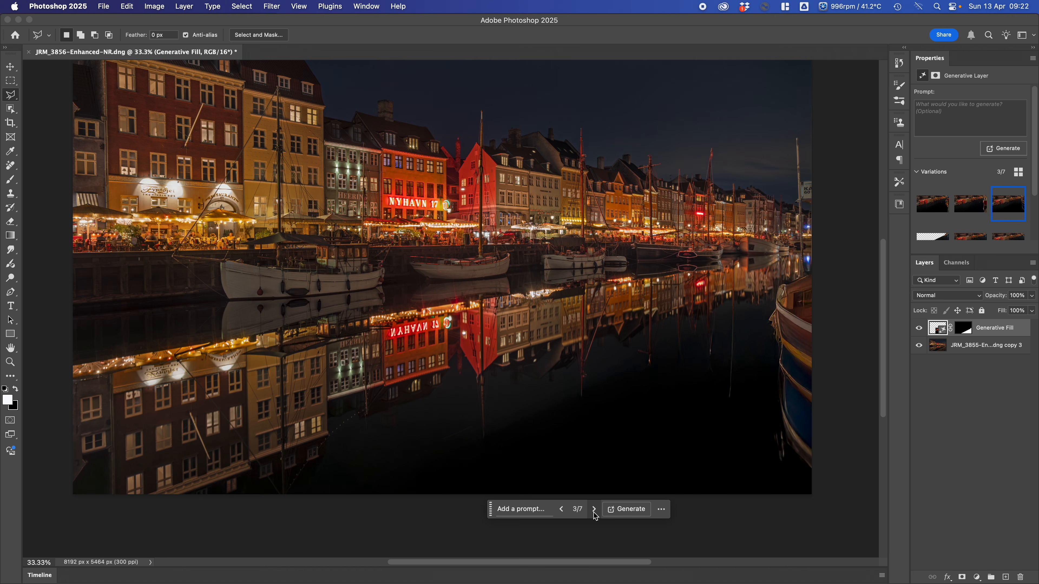
click(595, 514)
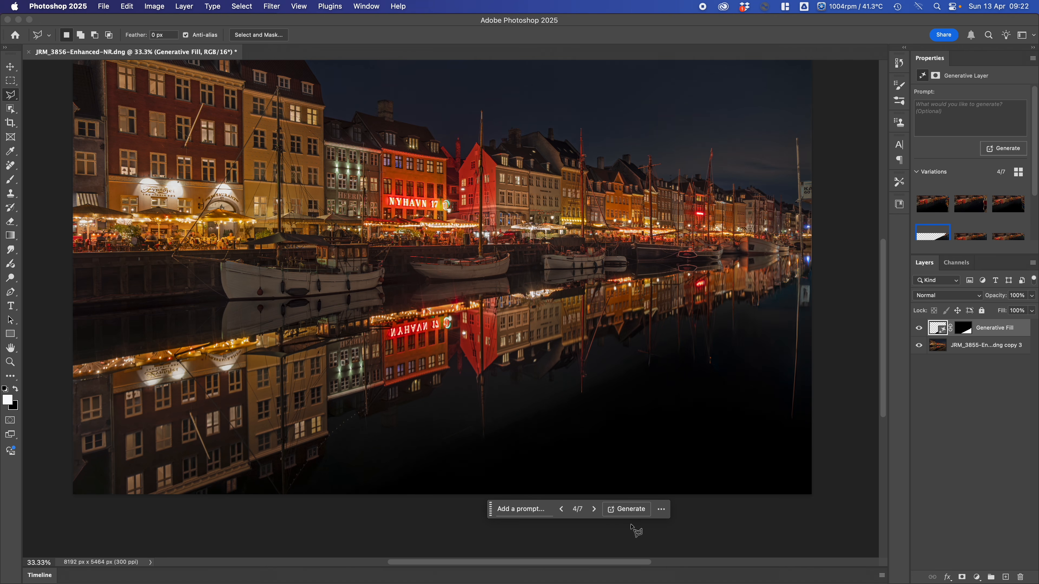
Compare the fifth Generative Fill variation with the fourth and return to the fourth.
click(593, 509)
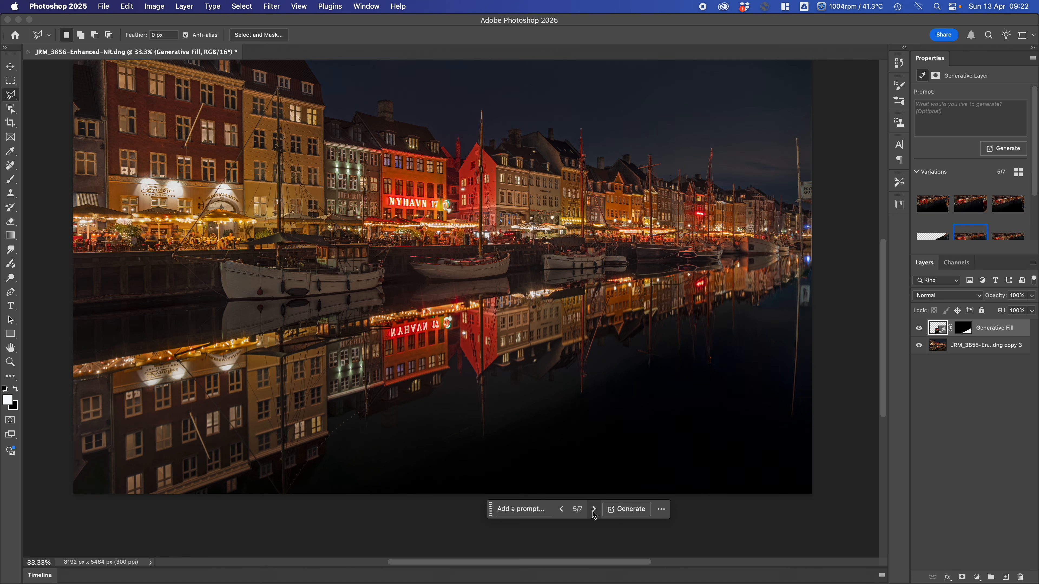
click(561, 510)
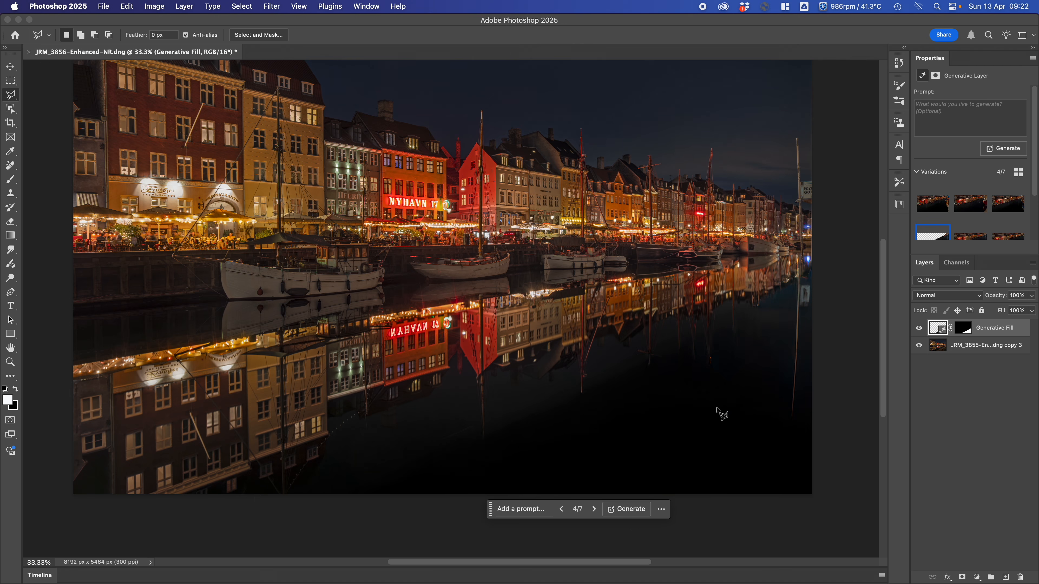
scroll(632, 329, up, 3)
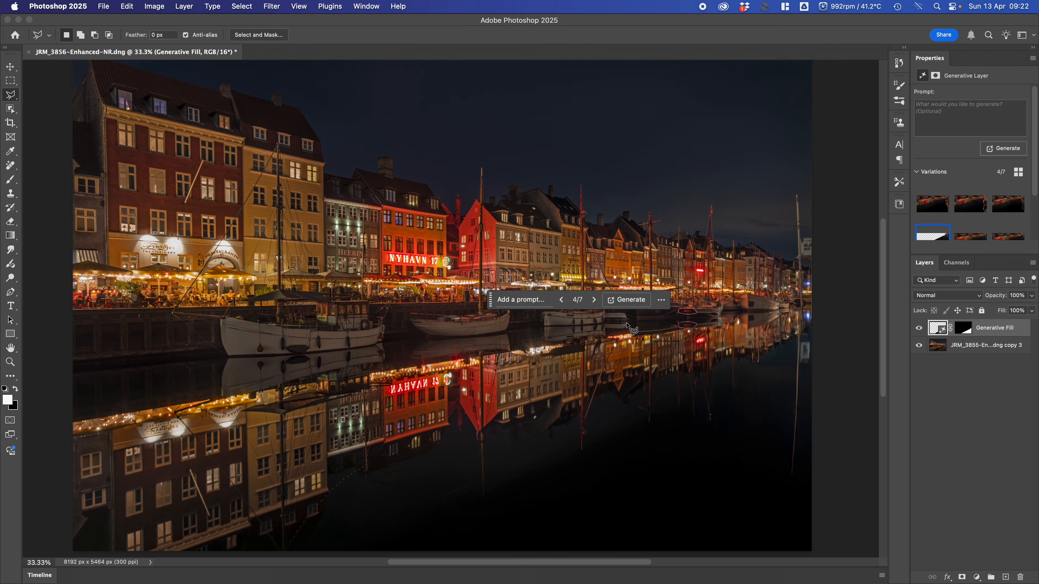
scroll(632, 329, down, 2)
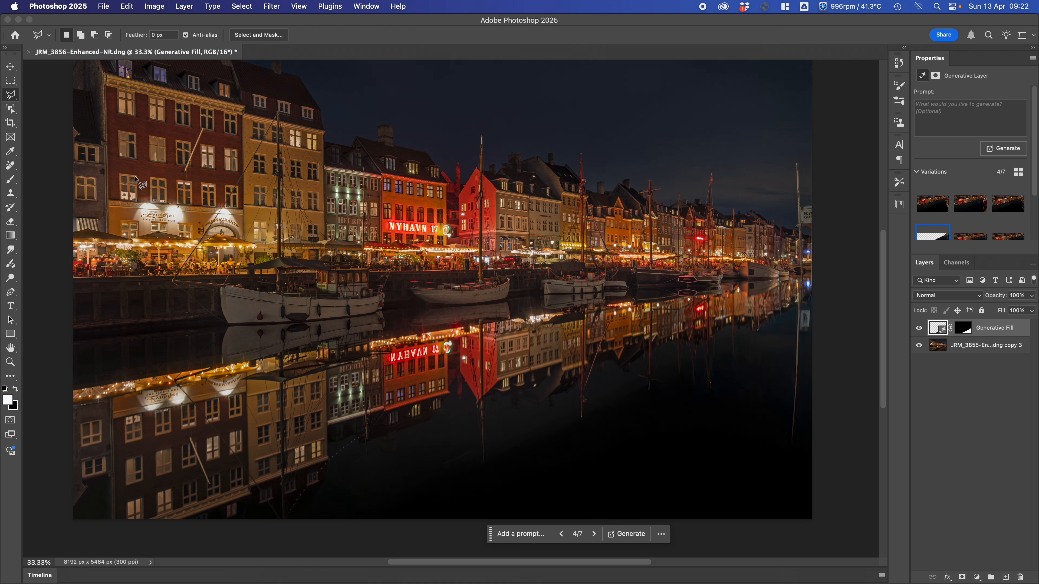
Crop the photo slightly along its right, top and bottom edges to about 7985 x 5105 px.
click(10, 123)
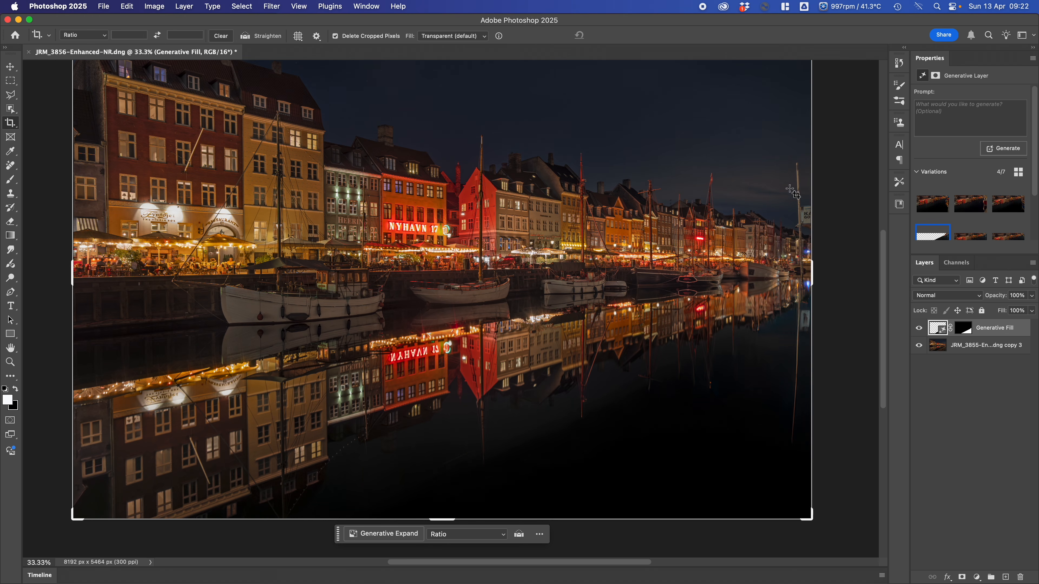
drag(812, 272, 798, 274)
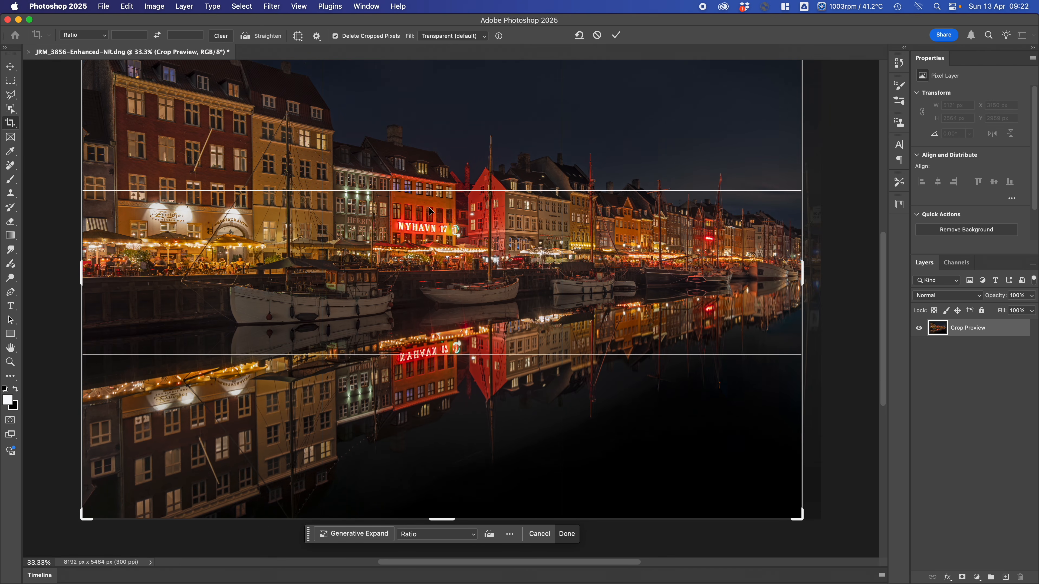
scroll(431, 211, up, 3)
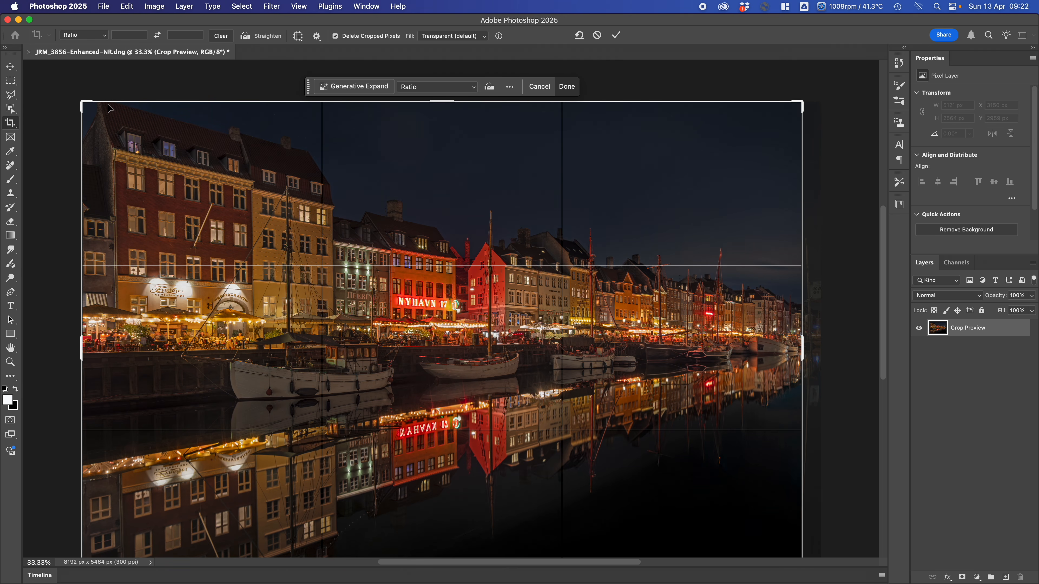
drag(444, 103, 443, 109)
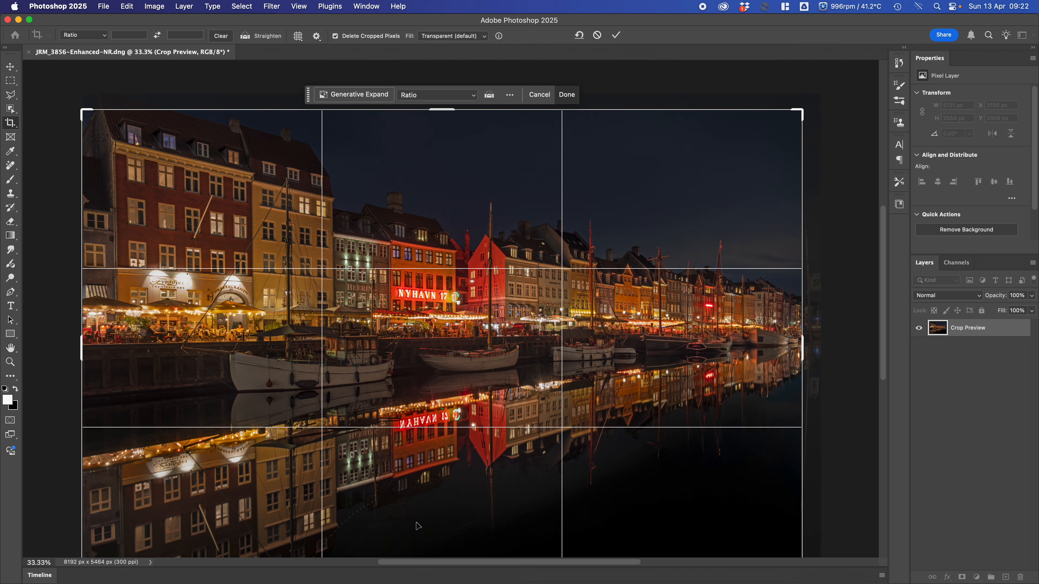
scroll(508, 483, up, 1)
scroll(508, 483, down, 5)
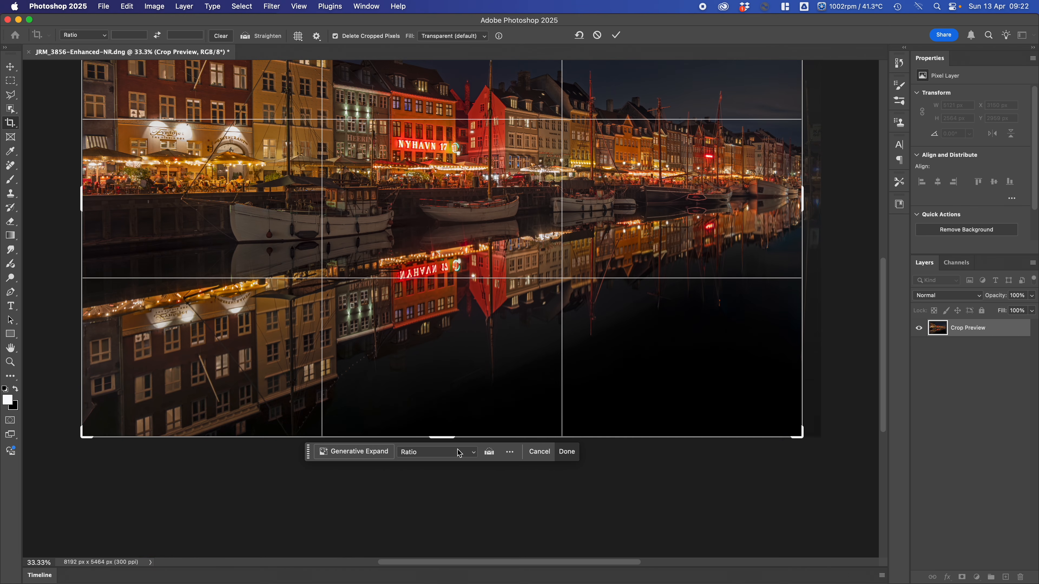
drag(447, 438, 448, 429)
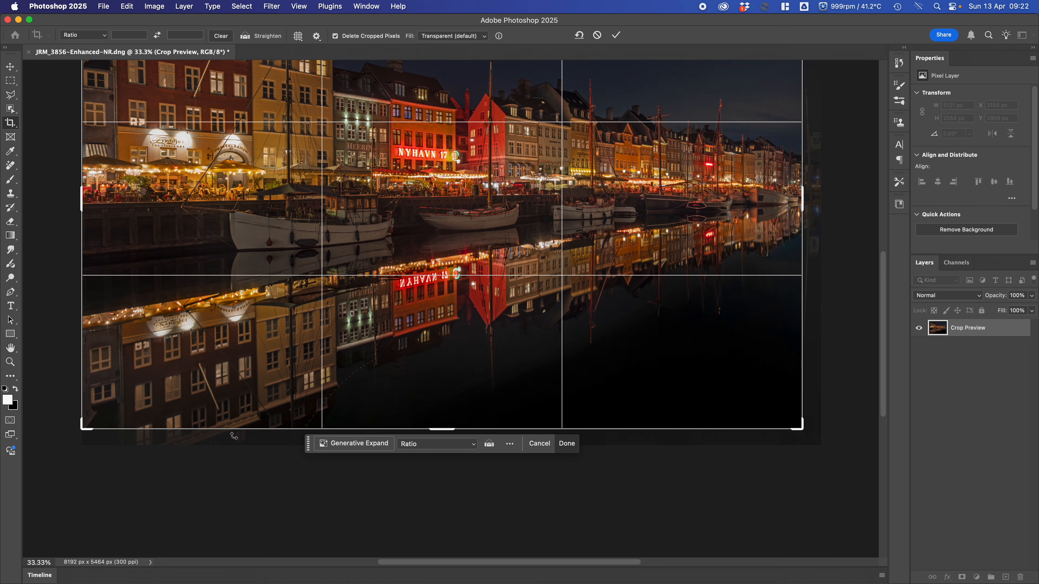
scroll(532, 350, up, 3)
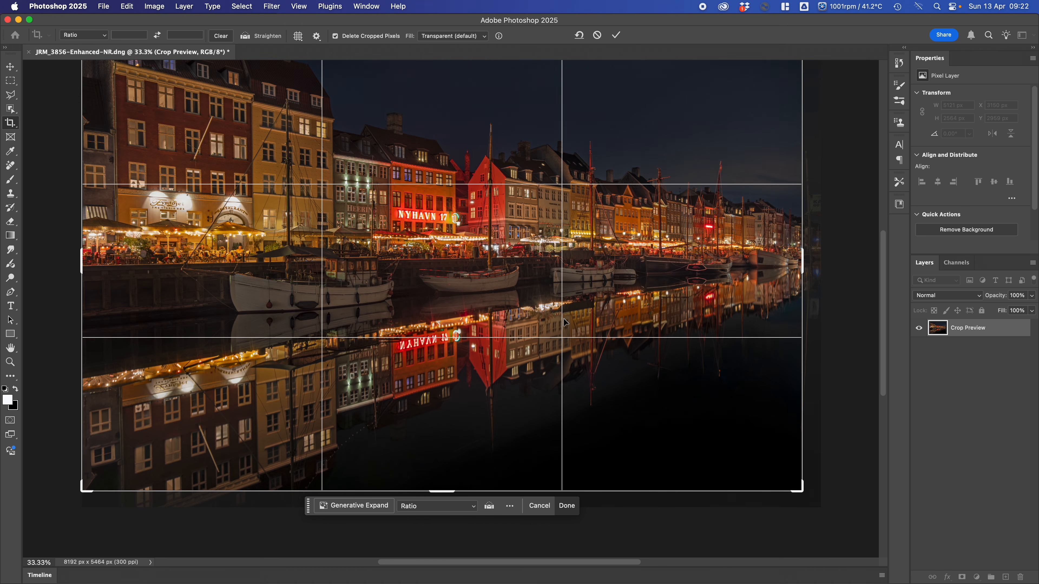
key(Return)
scroll(562, 259, up, 6)
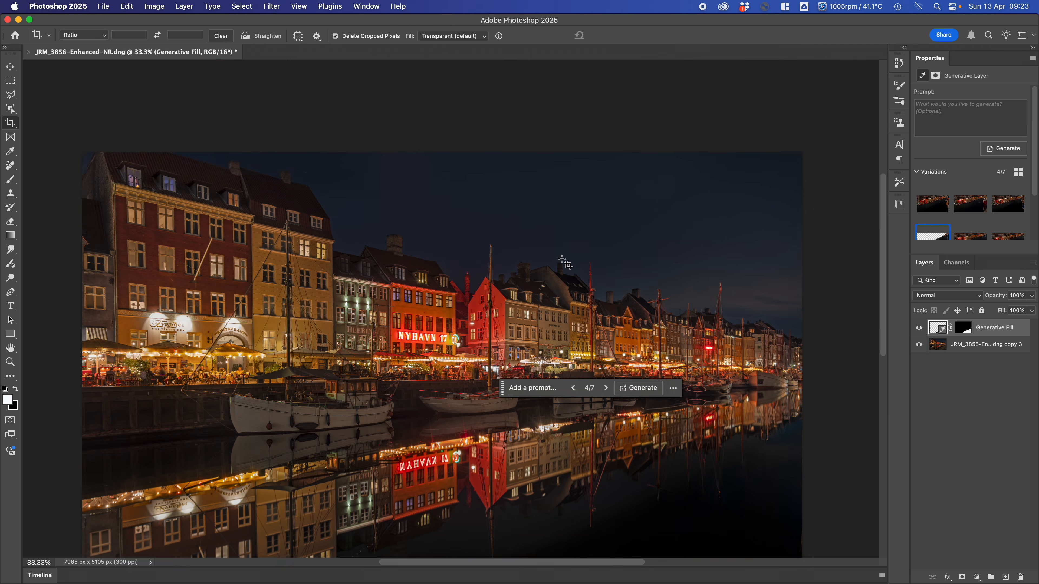
scroll(563, 261, down, 4)
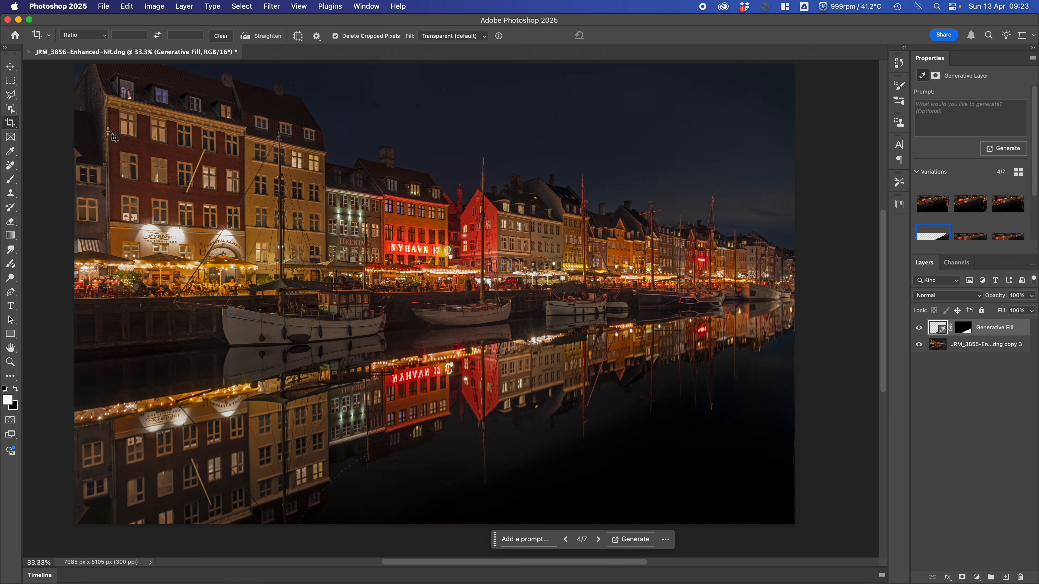
On the JRM_3855 copy 3 layer, remove the unwanted patch in the photo's upper-left corner using the Remove tool at size 100.
scroll(239, 217, up, 2)
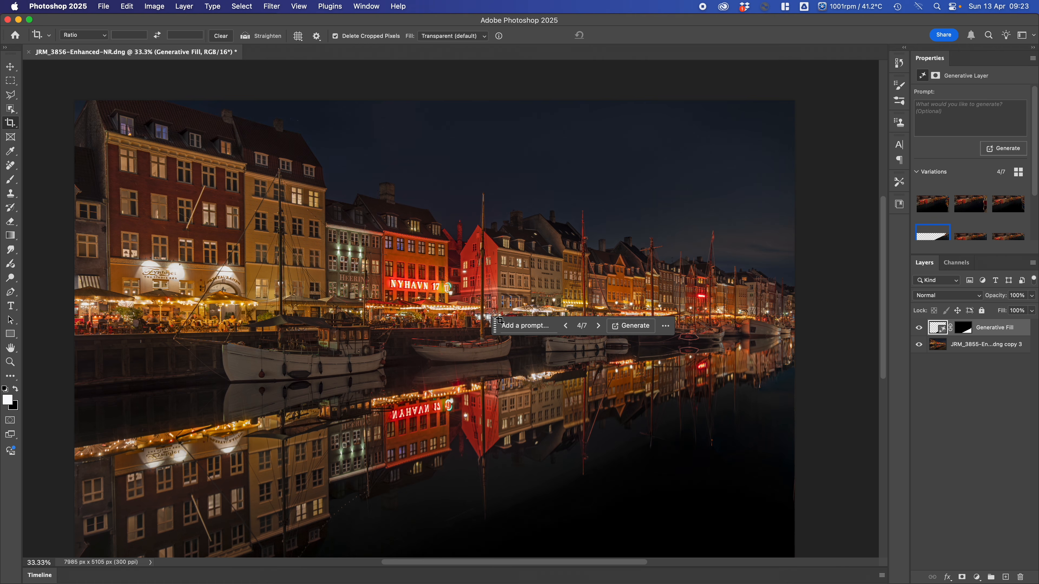
drag(495, 325, 467, 214)
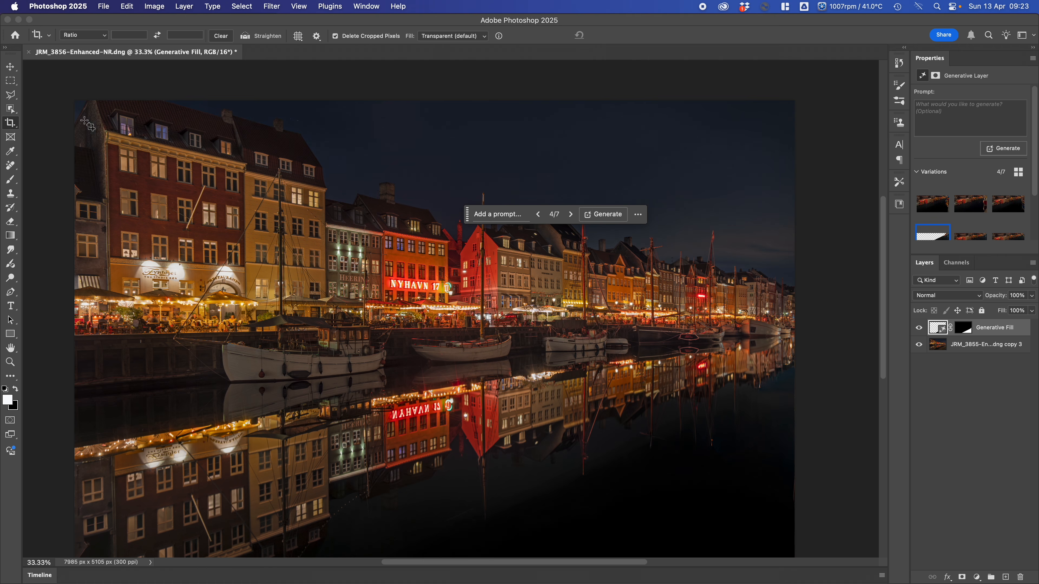
click(11, 166)
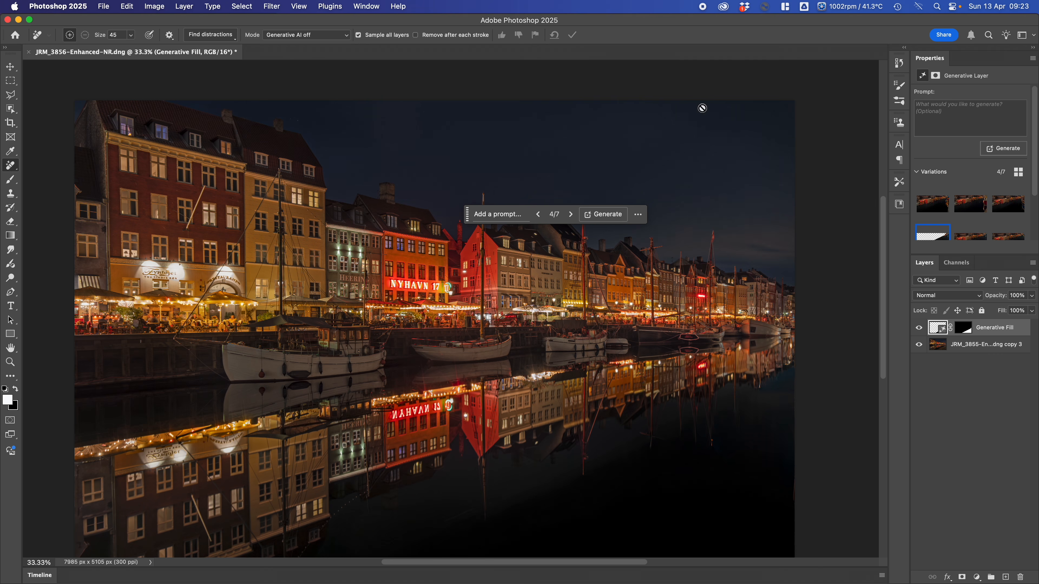
click(973, 346)
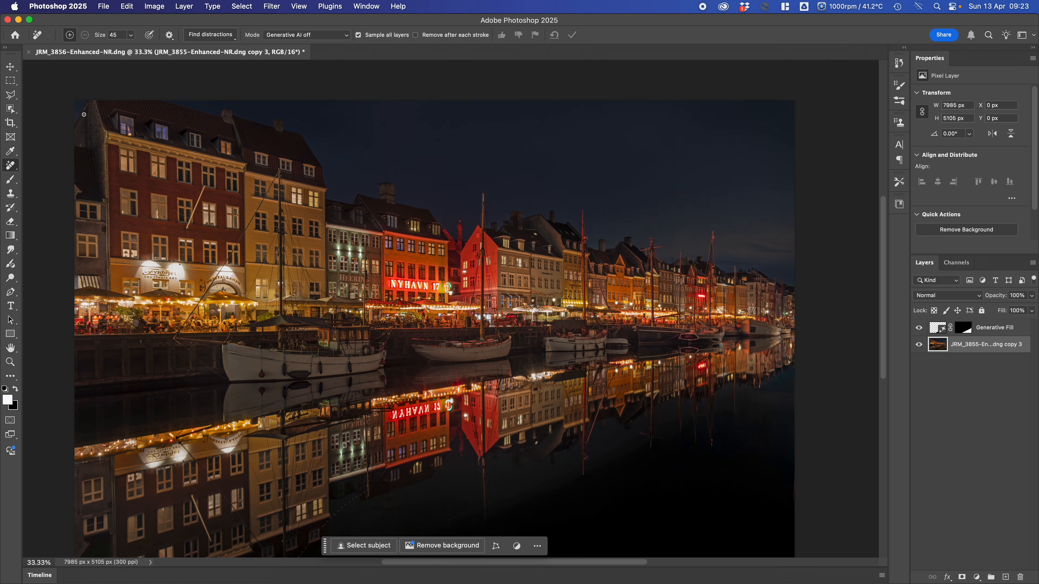
key(bracketright)
key(bracketright)
key(bracketright)
key(bracketright)
key(bracketright)
key(bracketright)
mouse_move(86, 98)
mouse_down()
mouse_move(72, 125)
mouse_move(81, 100)
mouse_move(70, 113)
mouse_up()
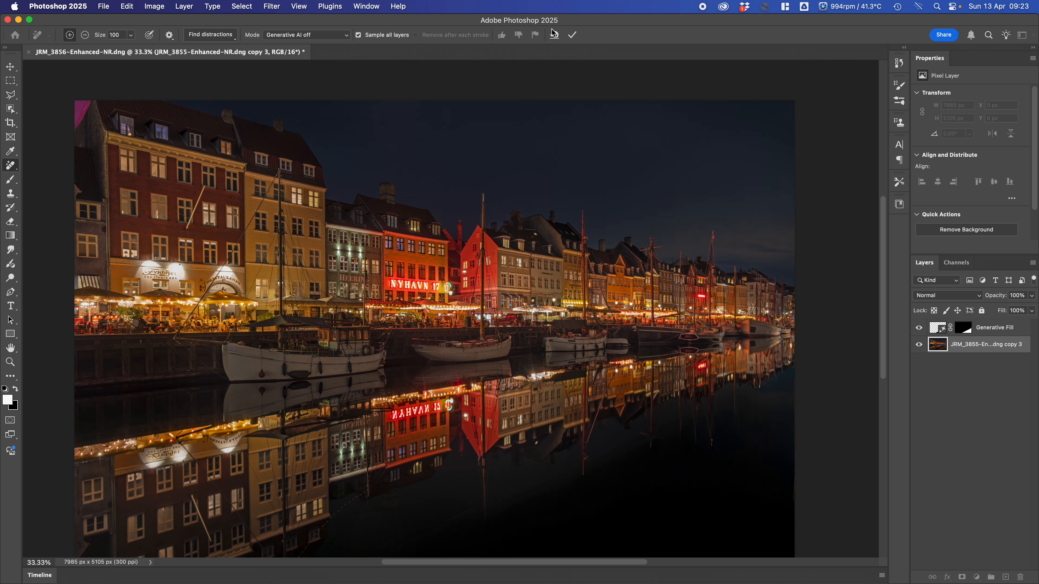
click(573, 35)
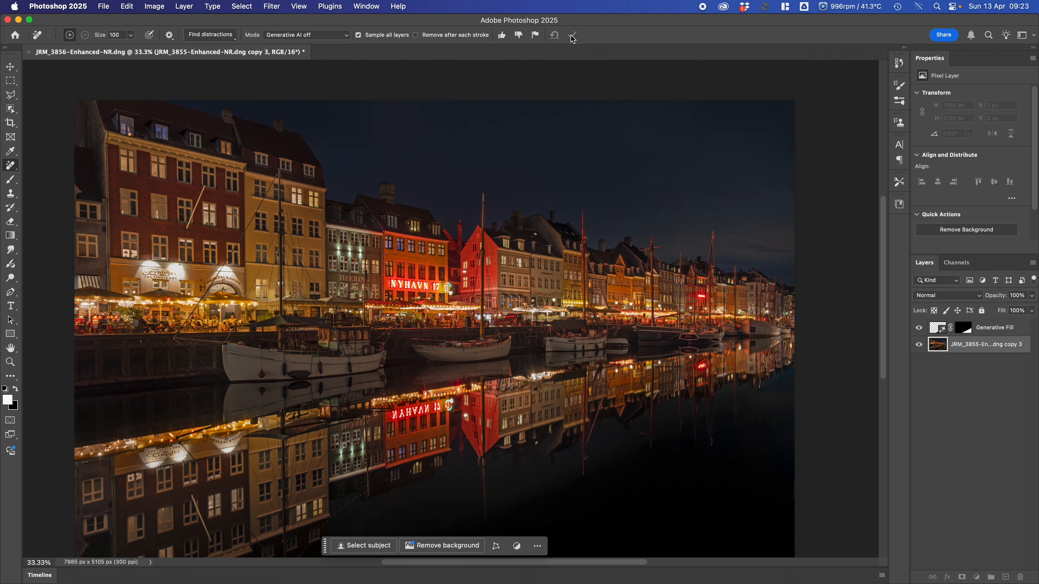
Clean up the leftover traces beside the roof in the photo's upper-left corner with three more Remove tool passes.
drag(90, 104, 73, 135)
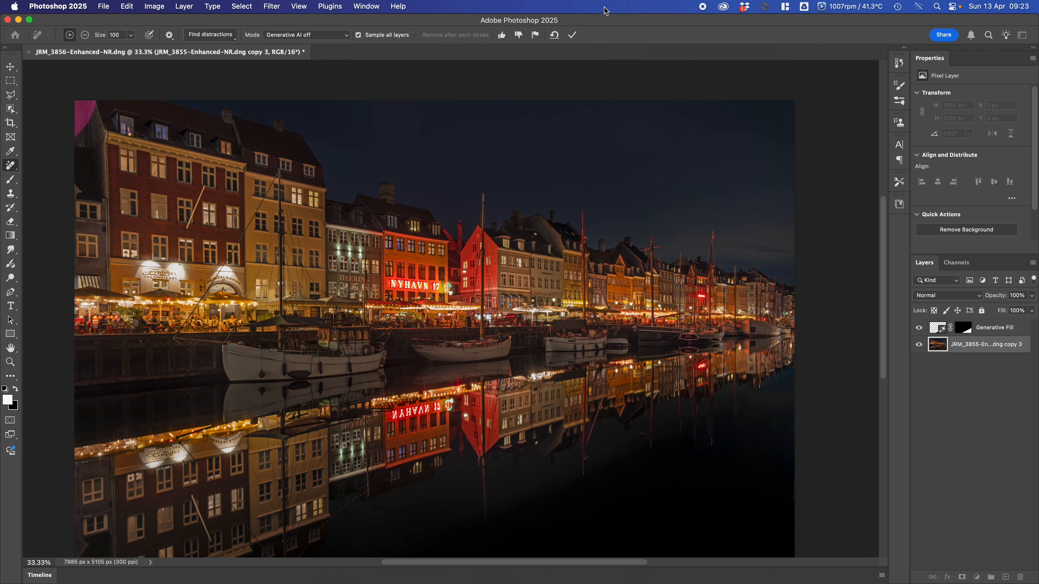
click(573, 35)
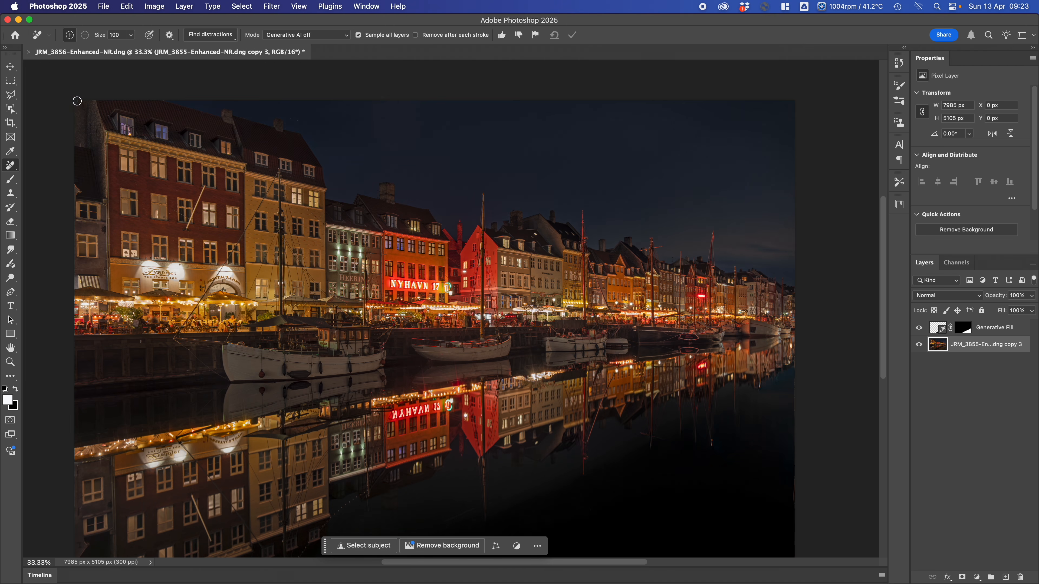
drag(81, 108, 83, 103)
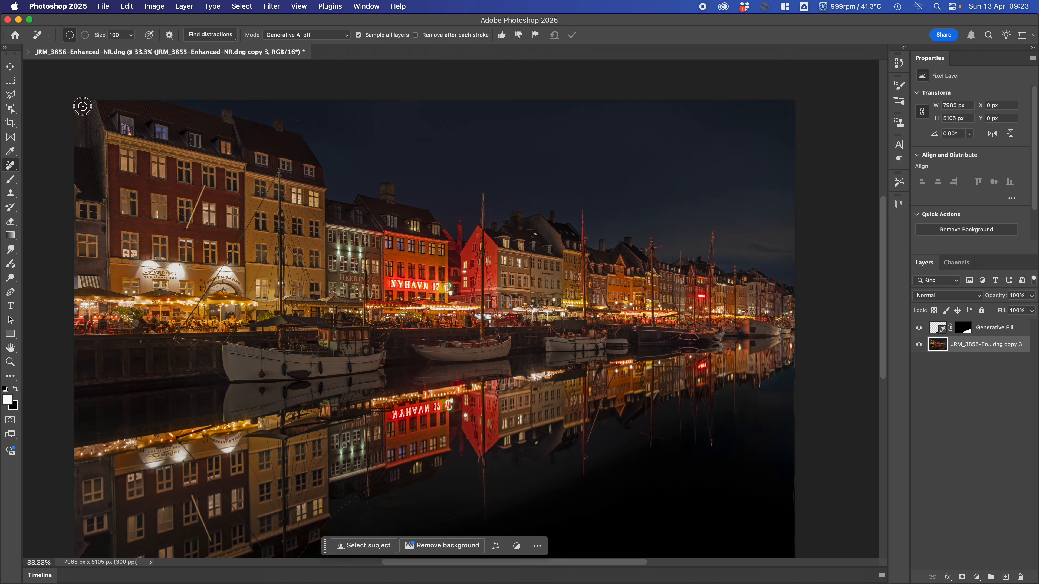
click(572, 35)
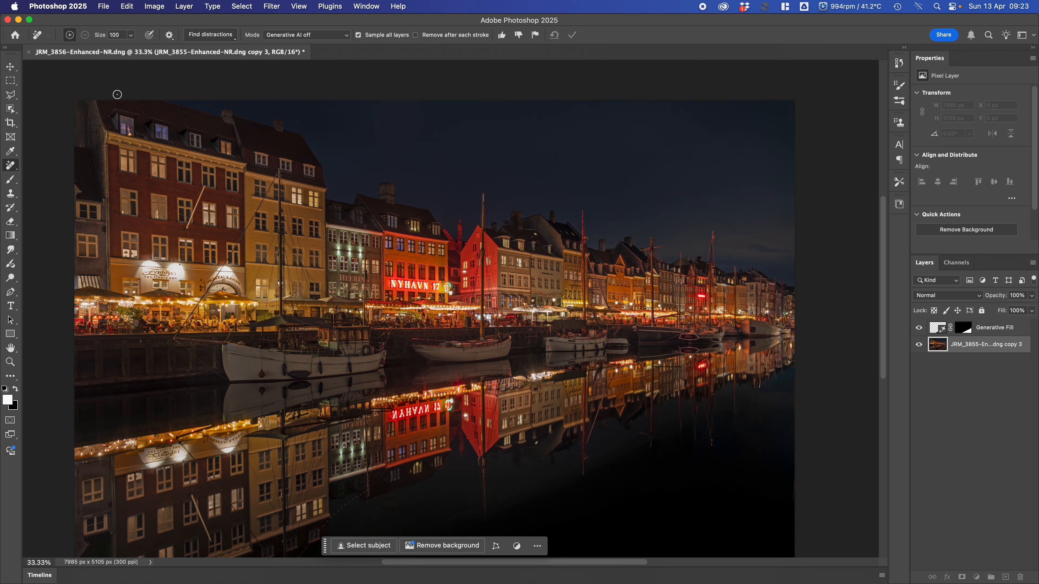
mouse_move(76, 109)
mouse_down()
mouse_move(74, 97)
mouse_move(87, 99)
mouse_move(74, 105)
mouse_up()
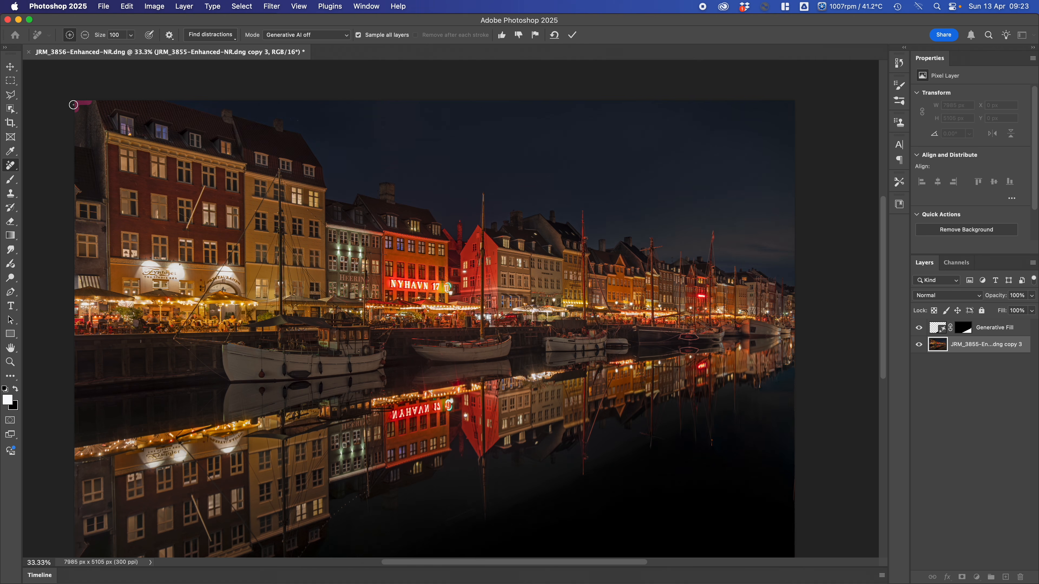
click(572, 35)
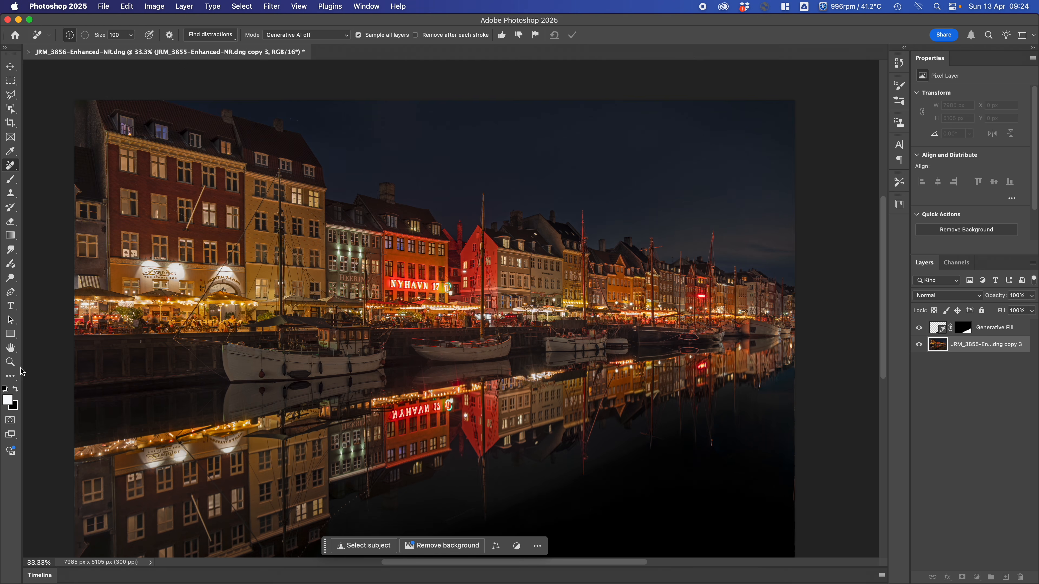
Outline the parked van on the quay, including its wheels and shadow, with a closed Polygonal Lasso selection at 0 px feather.
click(10, 362)
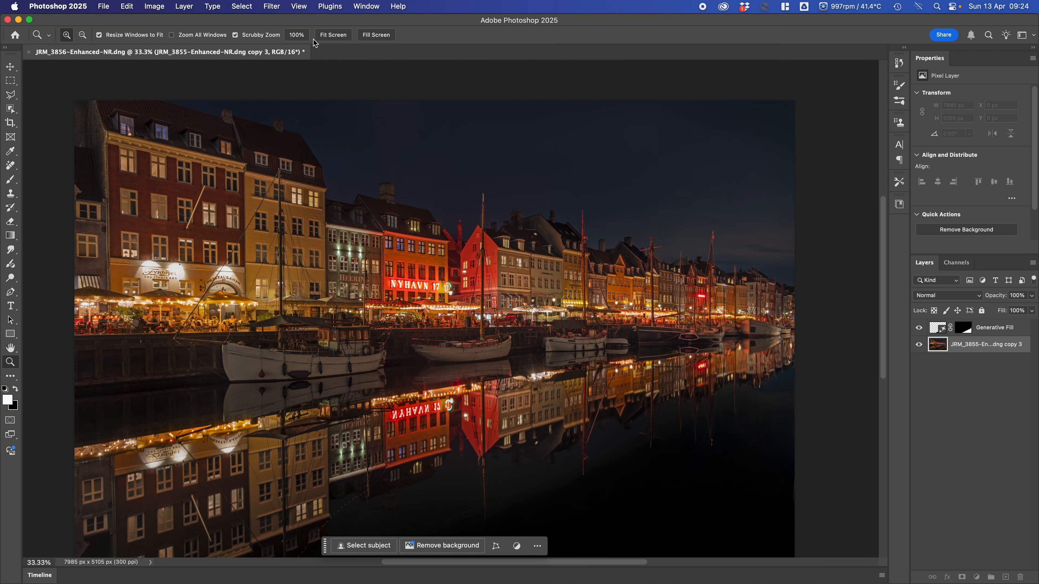
click(510, 324)
click(510, 324)
click(510, 323)
click(510, 323)
click(510, 323)
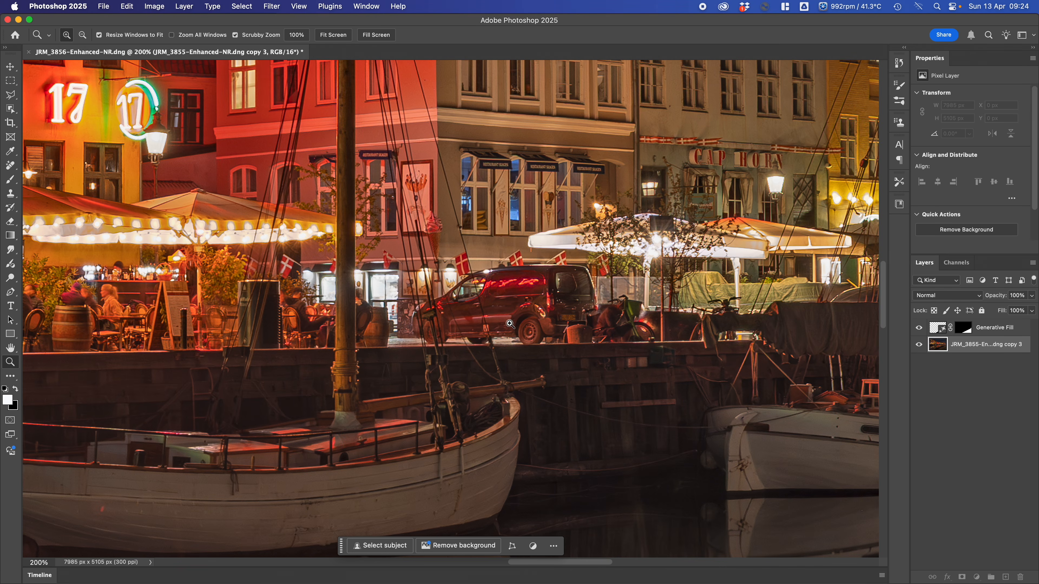
click(11, 95)
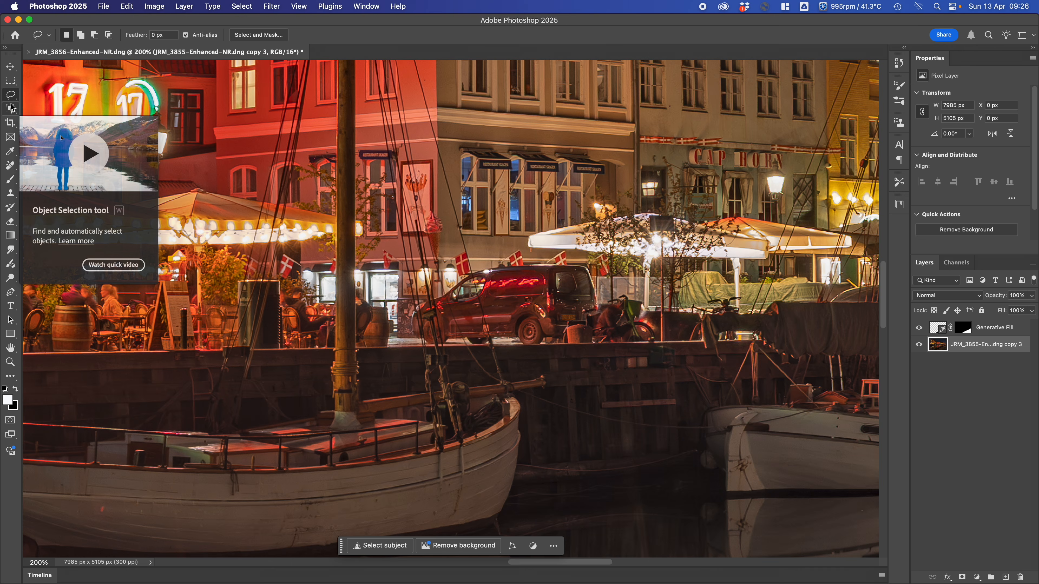
click(11, 95)
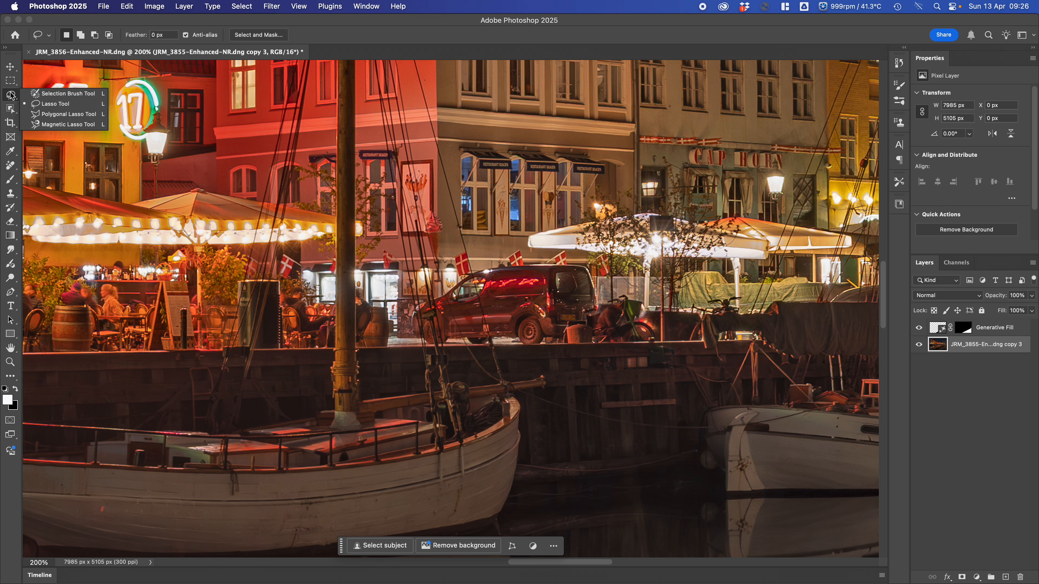
click(68, 115)
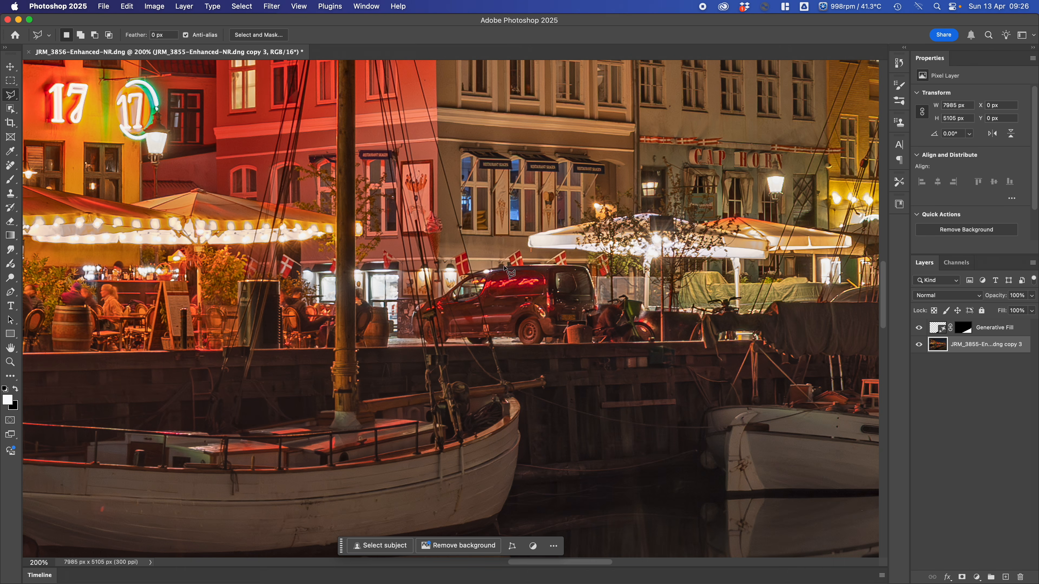
click(485, 269)
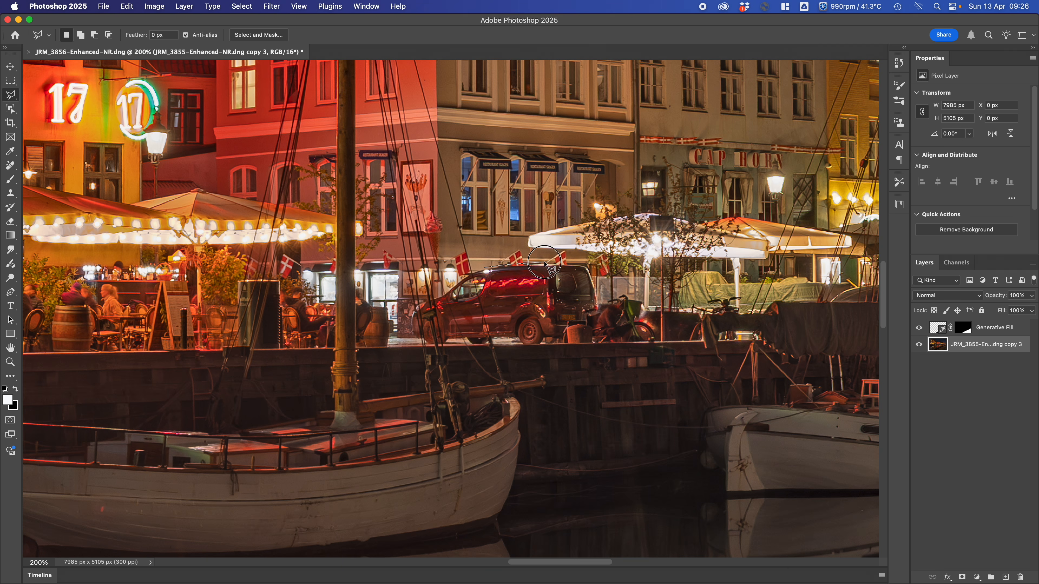
click(579, 263)
click(594, 272)
click(600, 298)
click(599, 310)
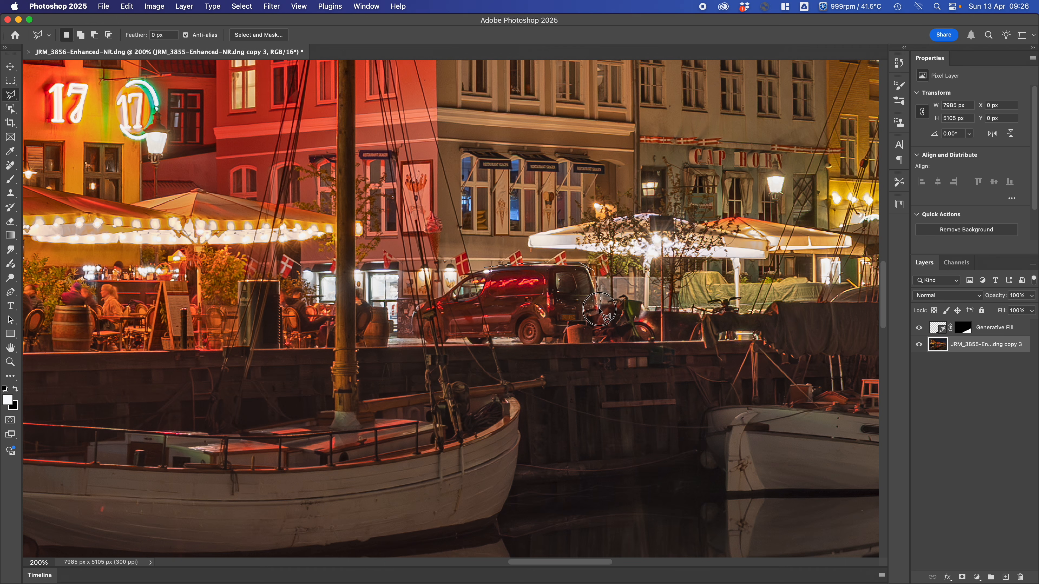
click(589, 315)
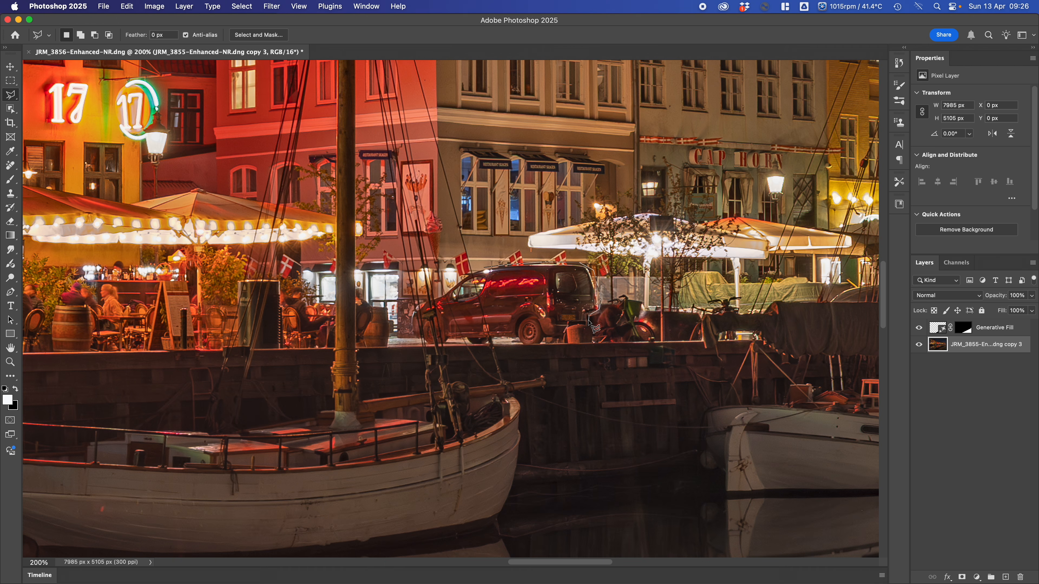
click(588, 319)
click(567, 321)
click(568, 344)
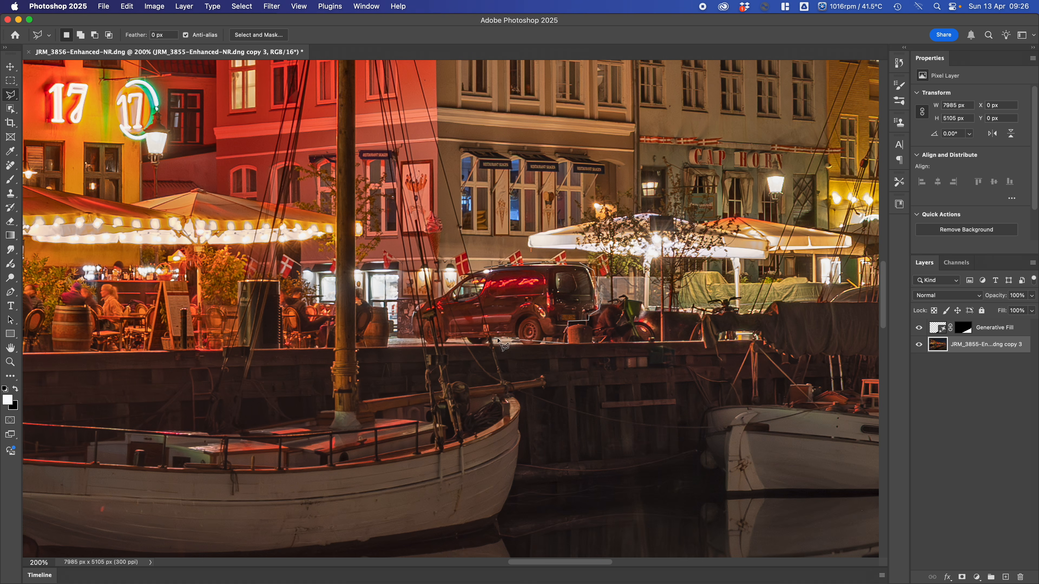
click(413, 345)
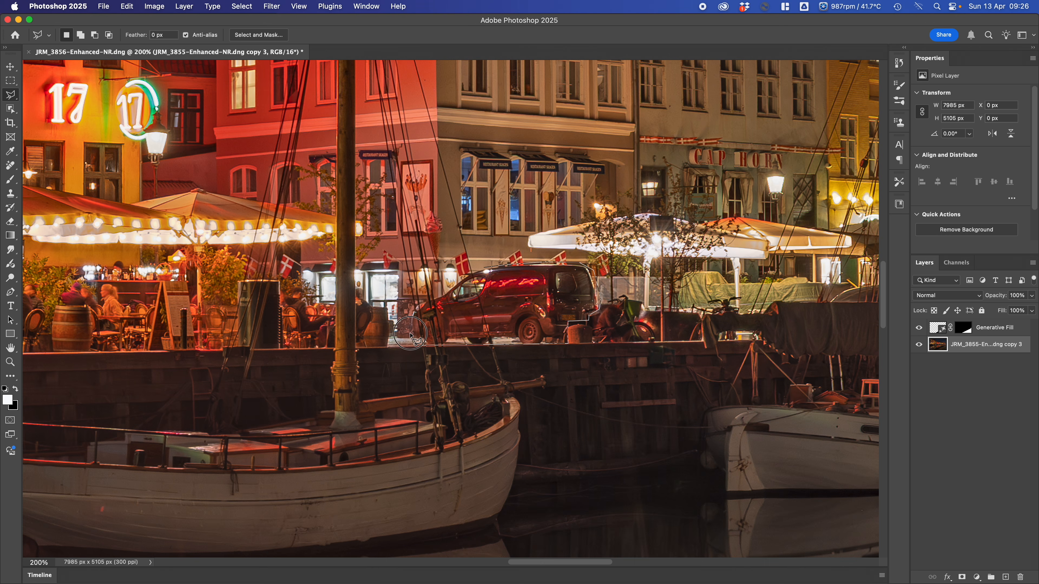
click(408, 318)
click(411, 307)
click(415, 302)
click(421, 300)
click(438, 295)
double_click(486, 270)
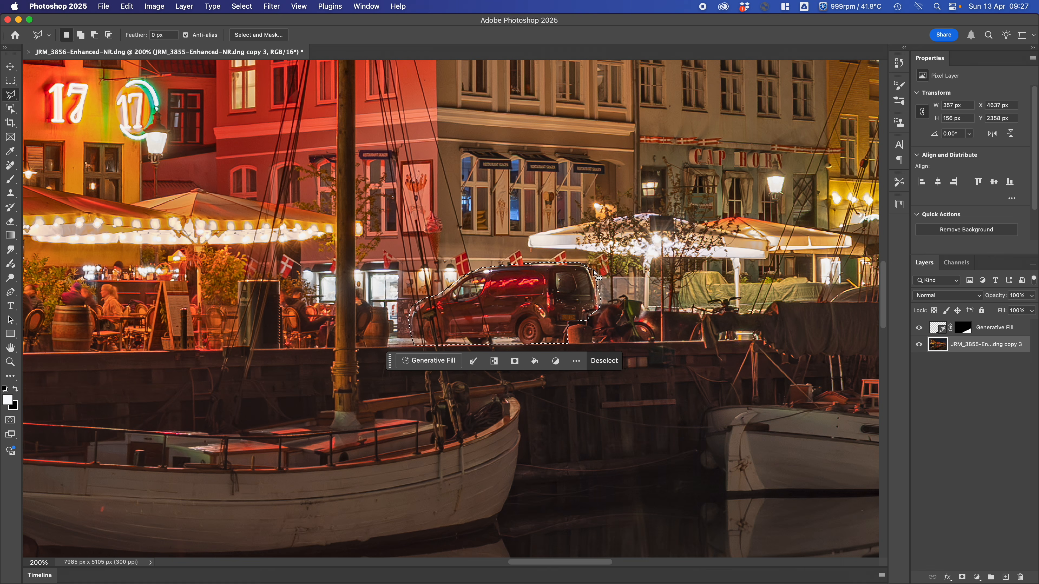
Replace the selected van using Generative Fill with an empty prompt and choose the third variation.
click(446, 359)
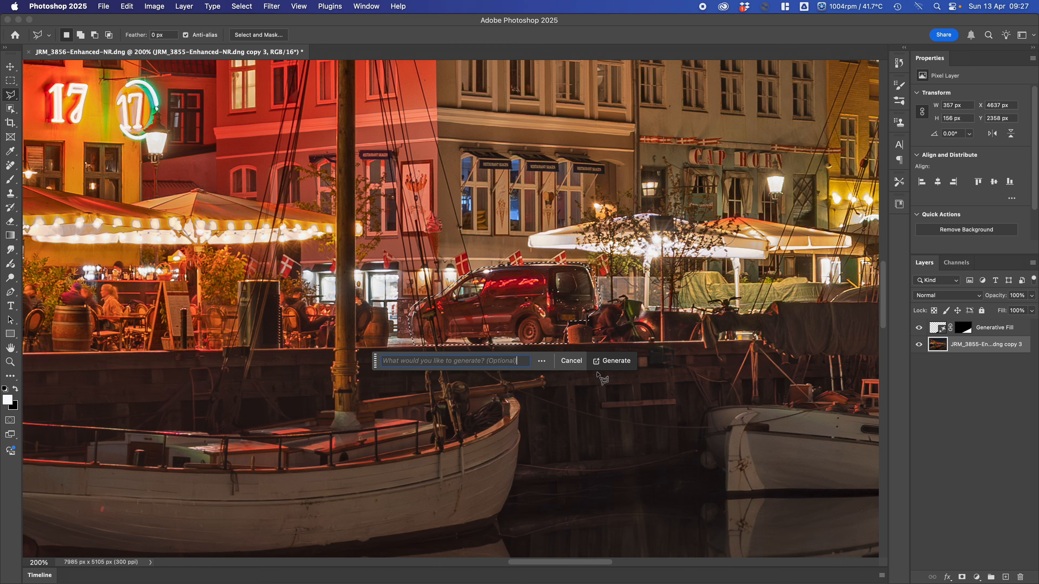
click(613, 362)
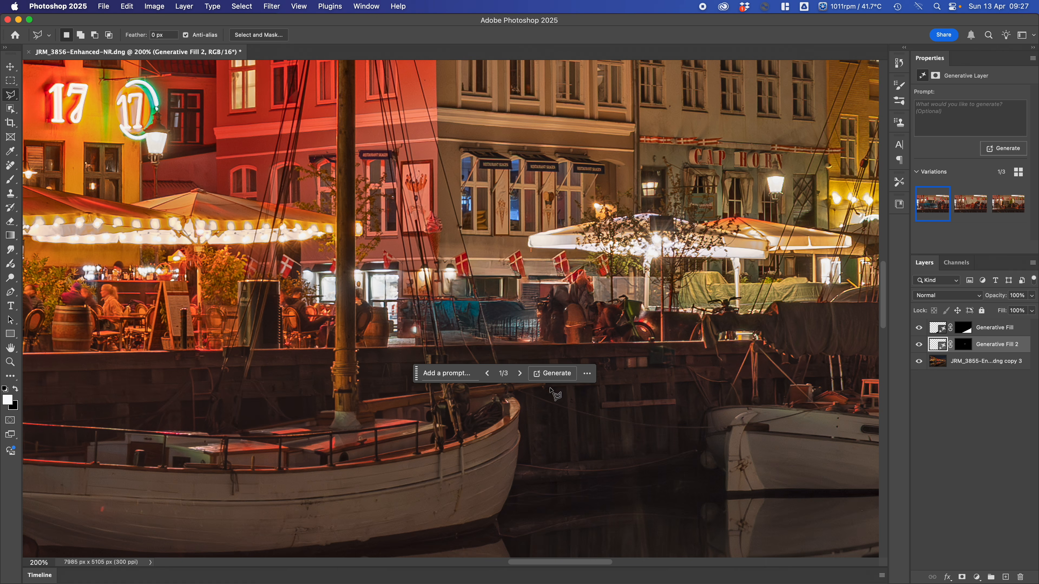
click(519, 373)
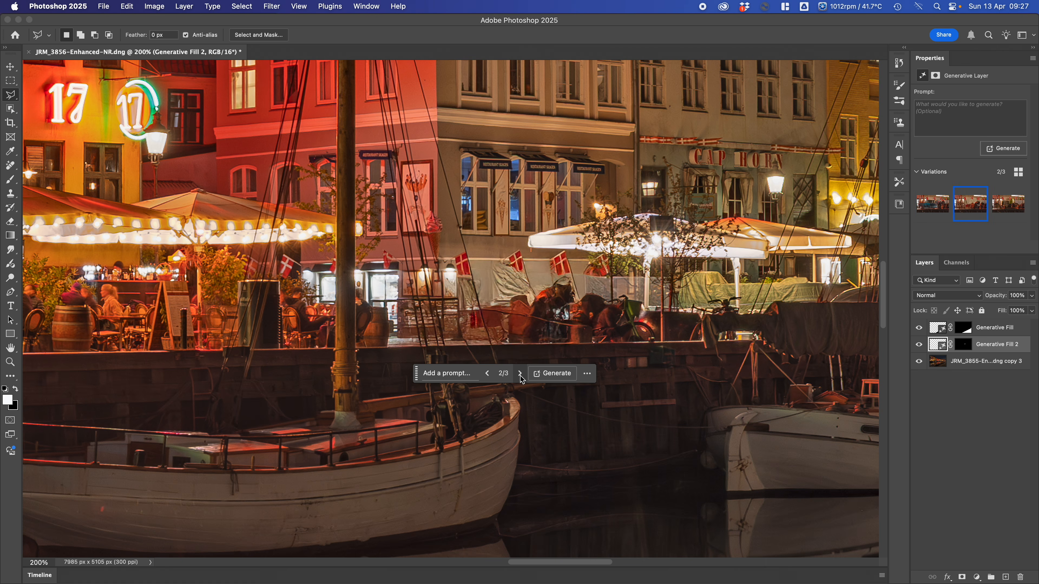
click(520, 376)
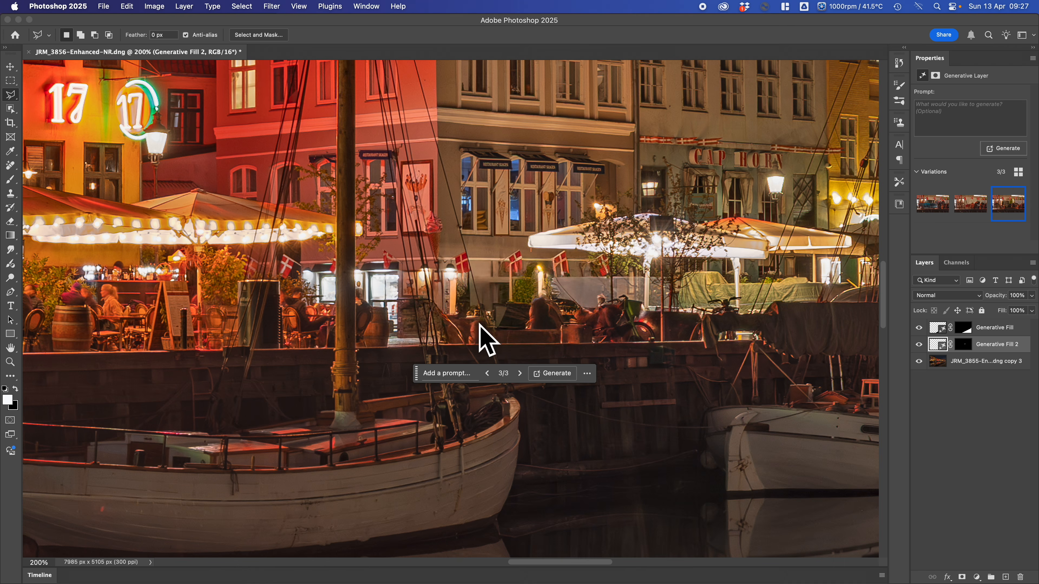
Fit the whole photo in view and merge all visible layers into the JRM_3855 copy 3 layer.
click(11, 362)
click(333, 35)
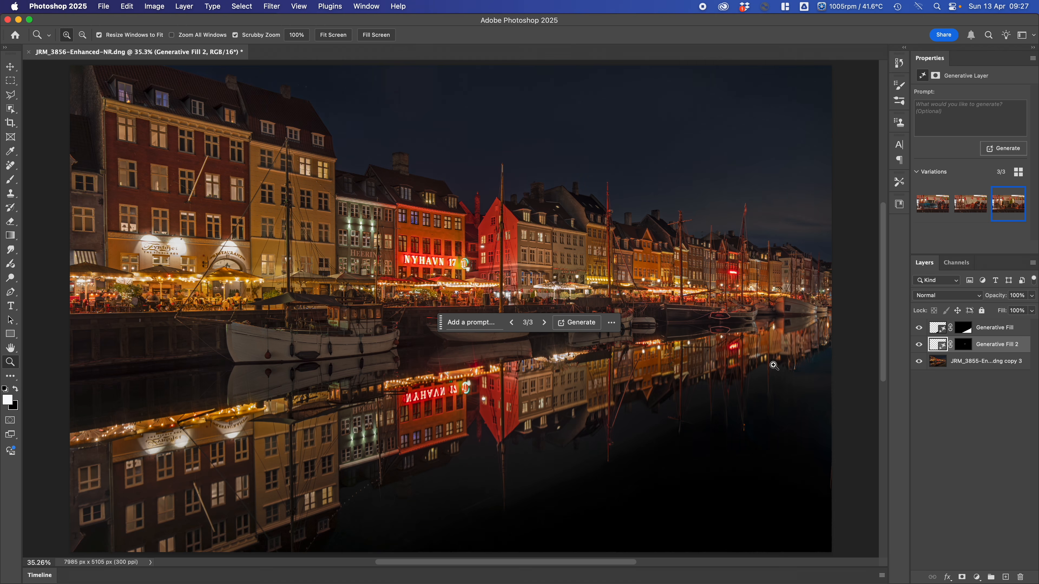
click(969, 369)
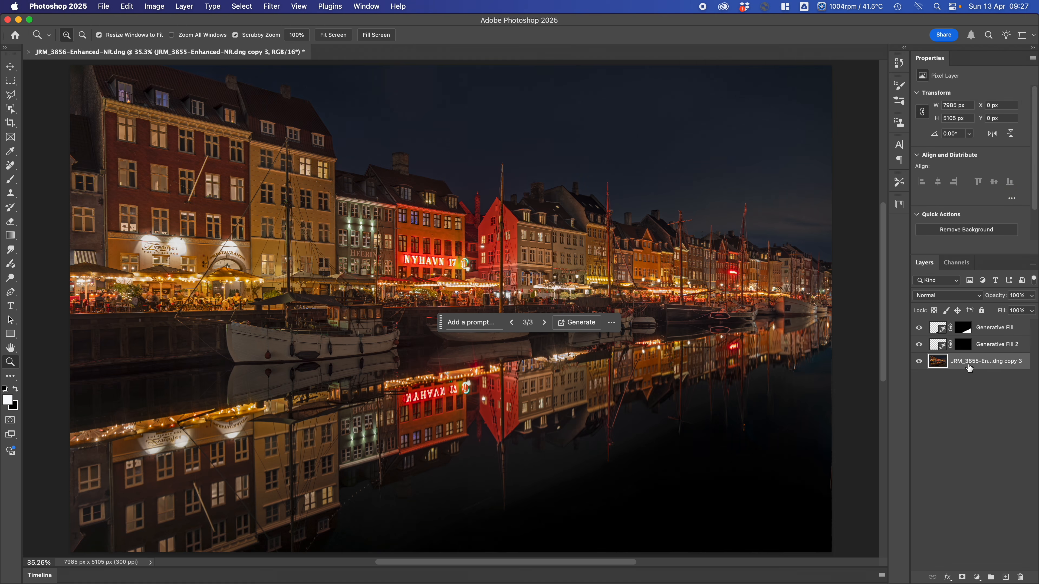
right_click(992, 364)
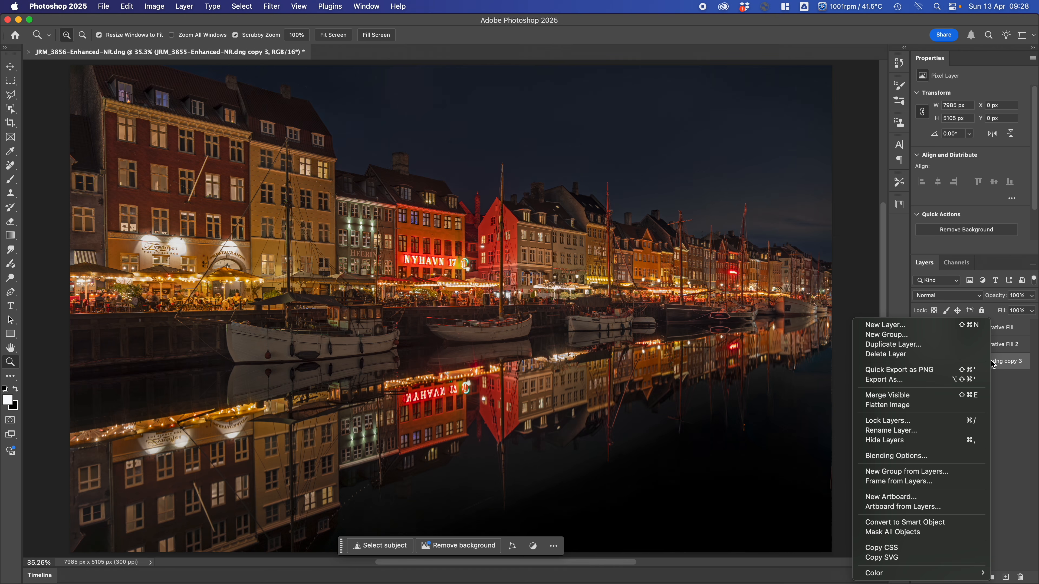
click(906, 395)
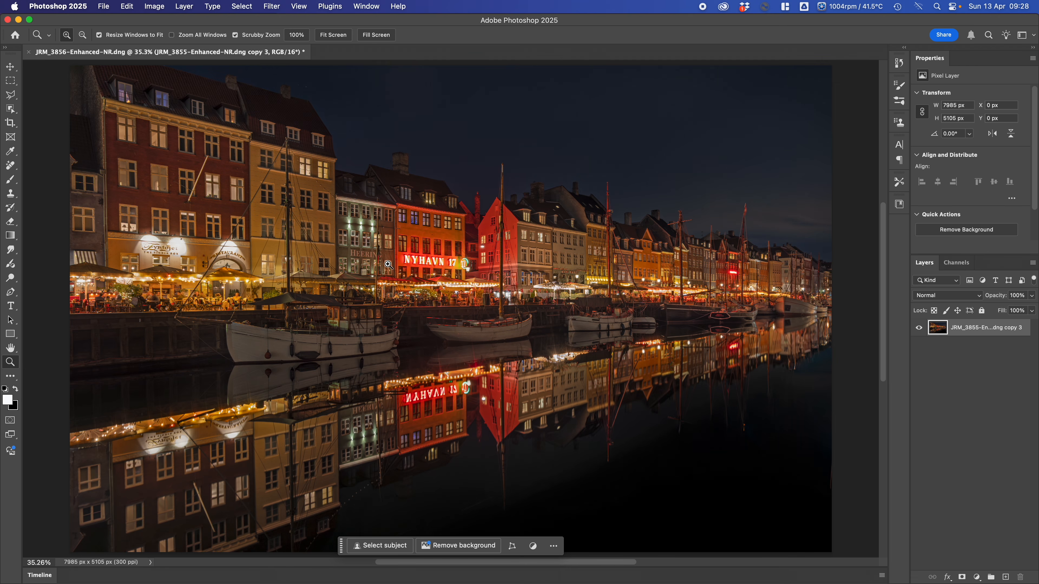
Close the merged document, saving its changes, and return to Lightroom Classic.
click(109, 14)
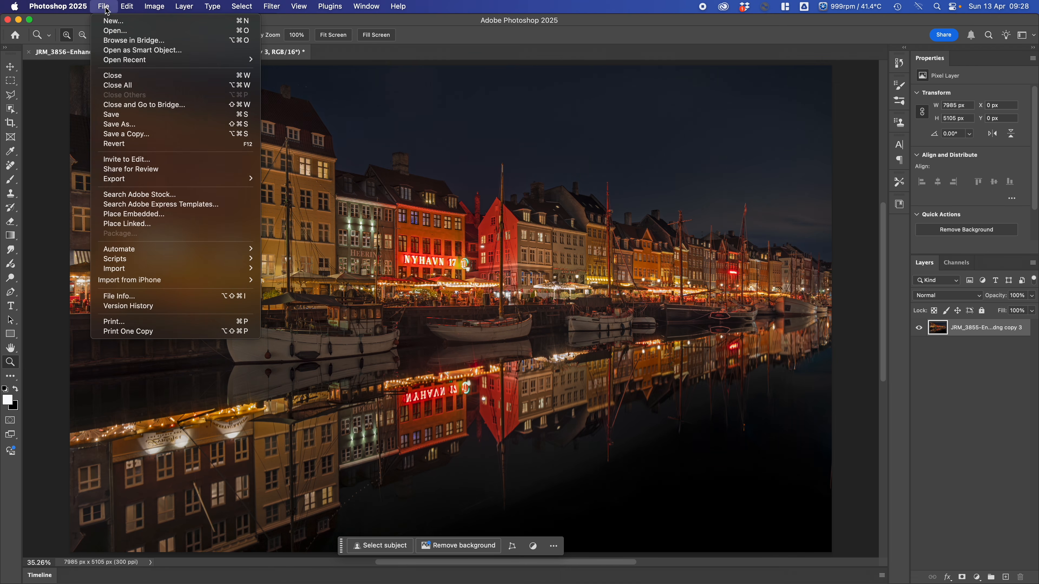
click(120, 78)
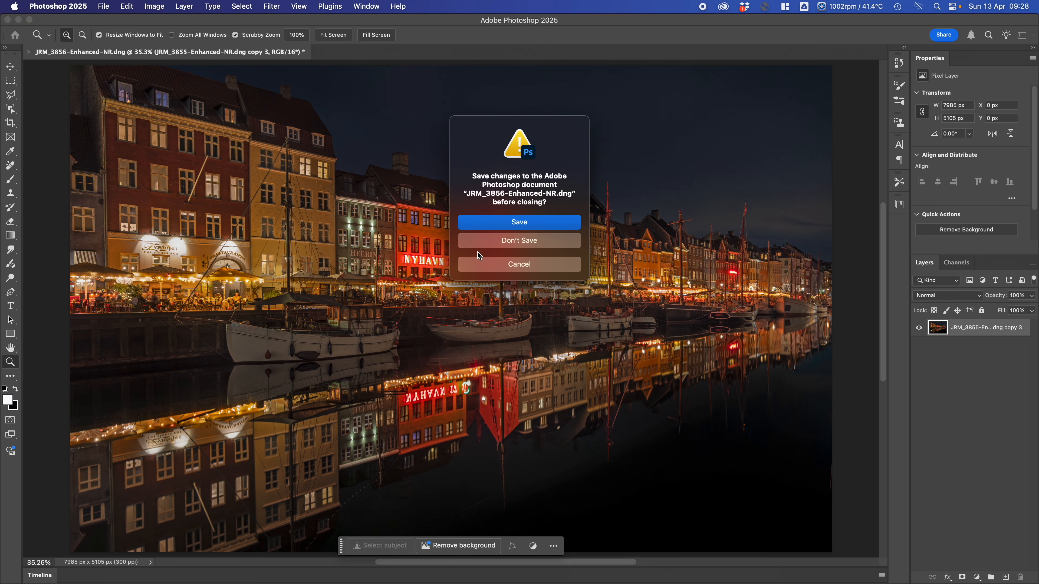
click(526, 226)
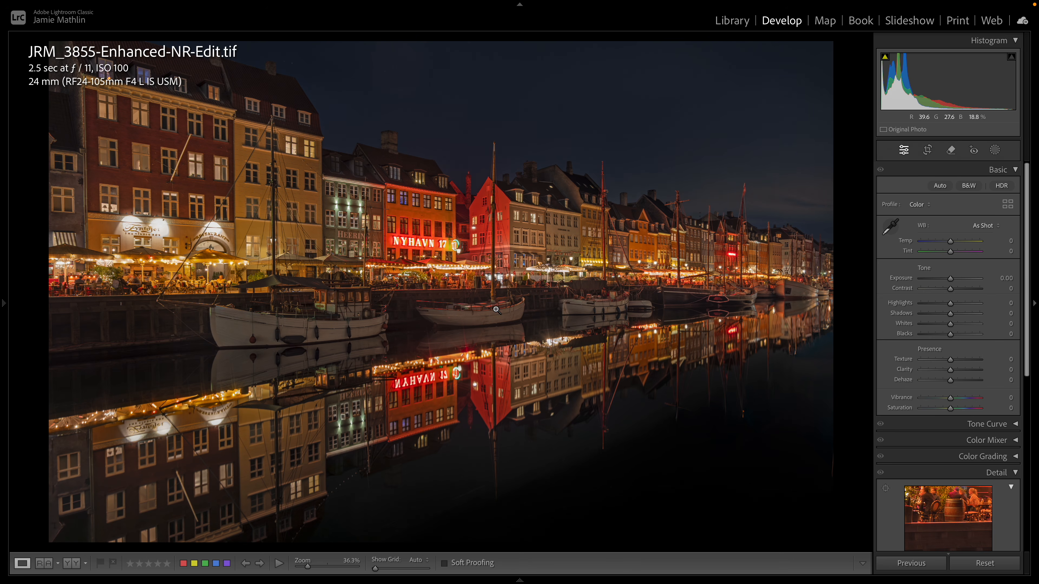
Compare the original JRM_3855-Enhanced-NR.dng with the edited JRM_3855-Enhanced-NR-Edit.tif, ending on the edited photo.
mouse_move(482, 582)
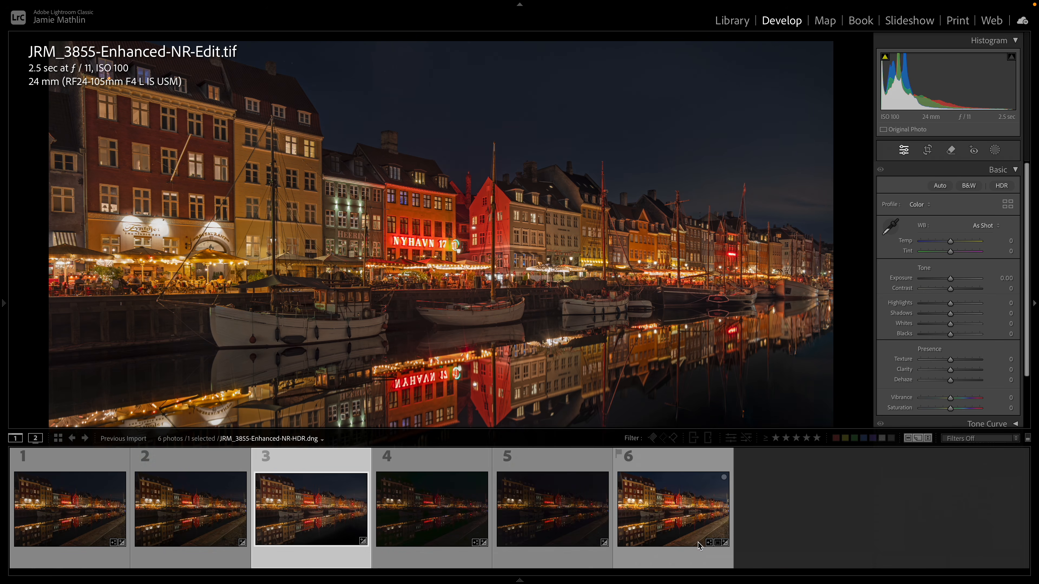
click(78, 511)
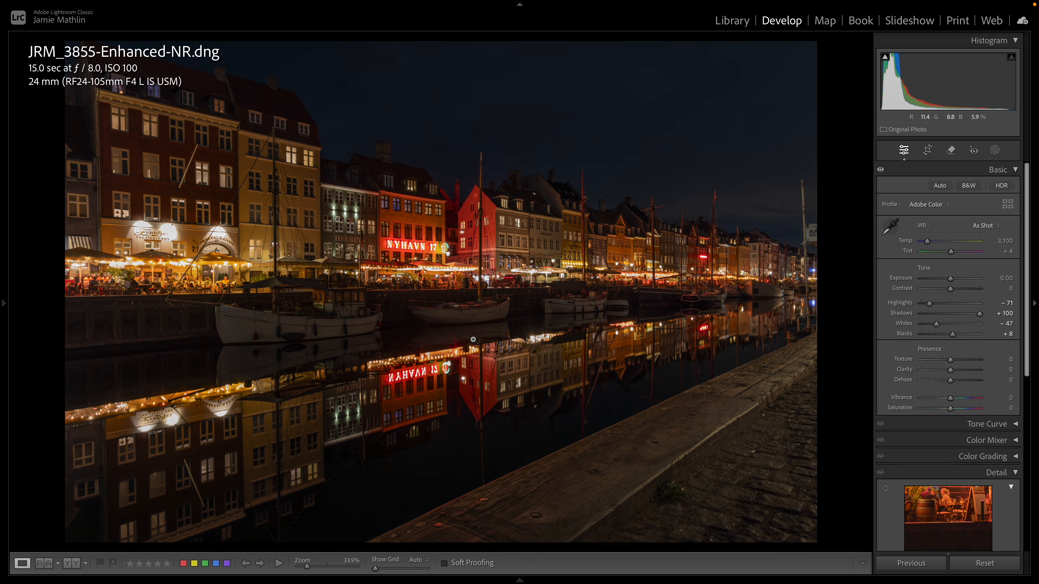
mouse_move(479, 582)
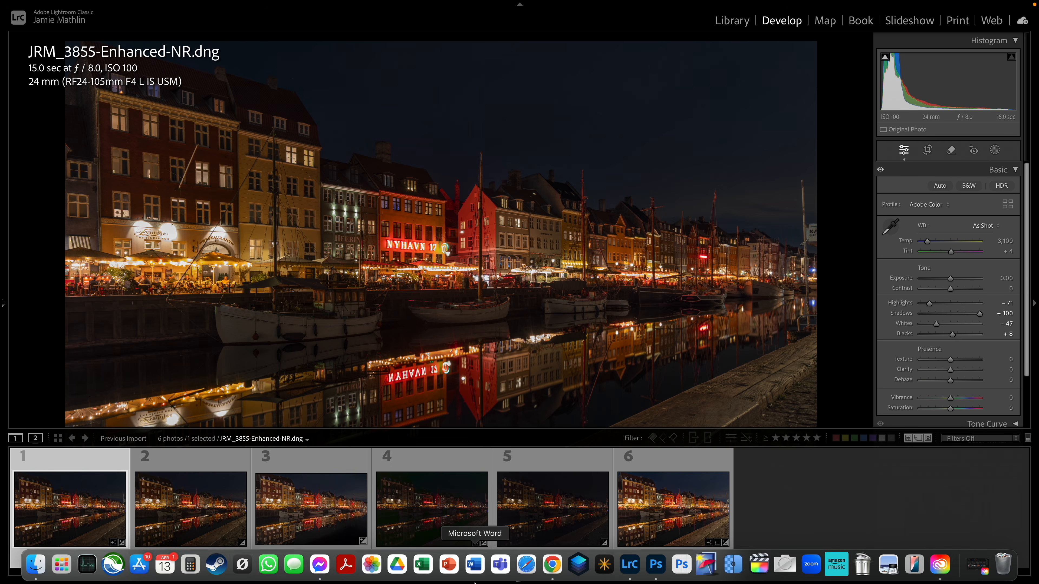
click(343, 526)
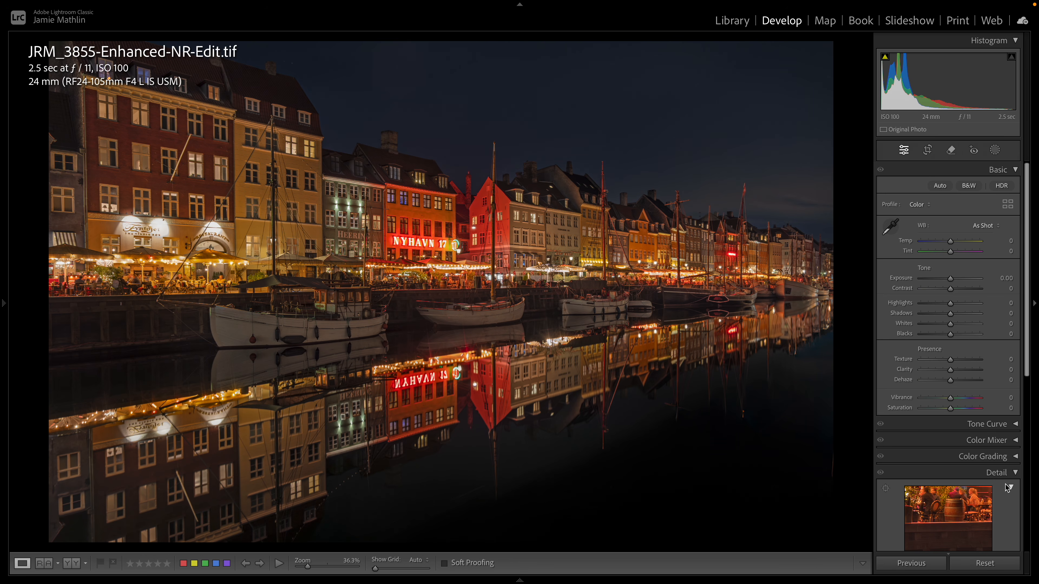
Add a Highlight Priority post-crop vignette to the edited photo with Amount -28 and Feather 100.
click(1015, 474)
scroll(999, 448, down, 2)
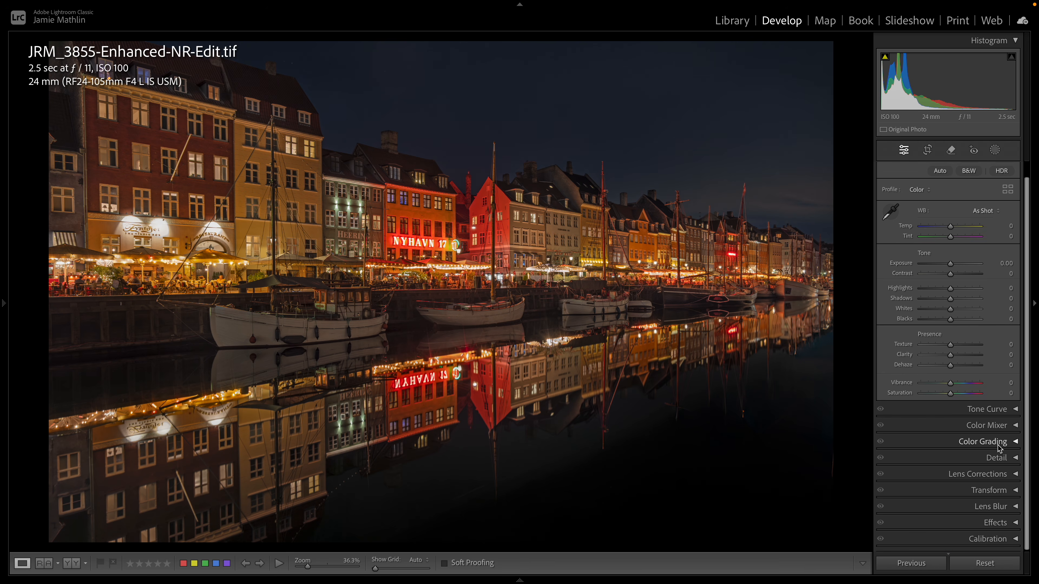
click(1015, 526)
scroll(998, 470, down, 1)
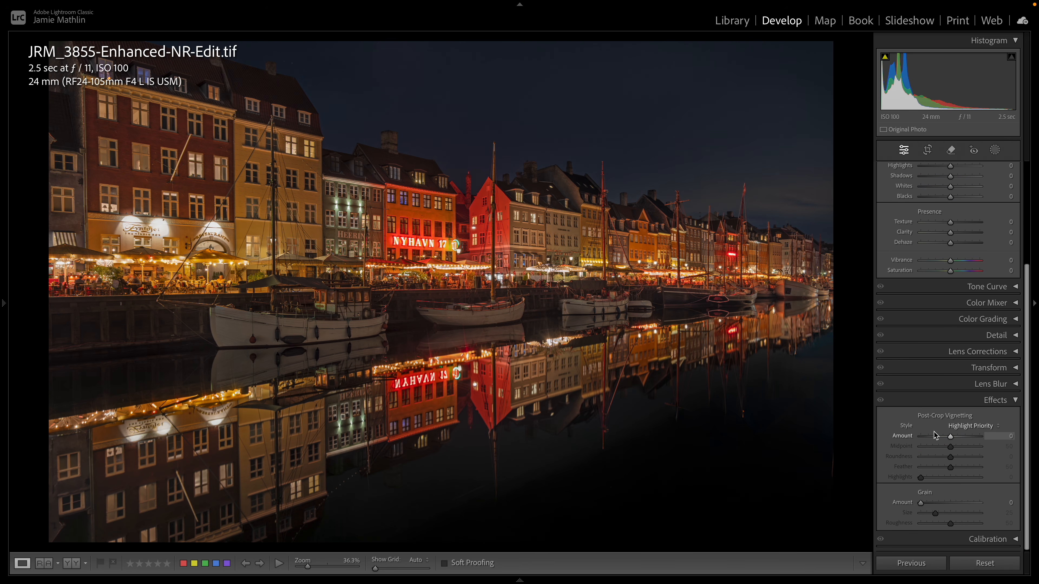
click(940, 437)
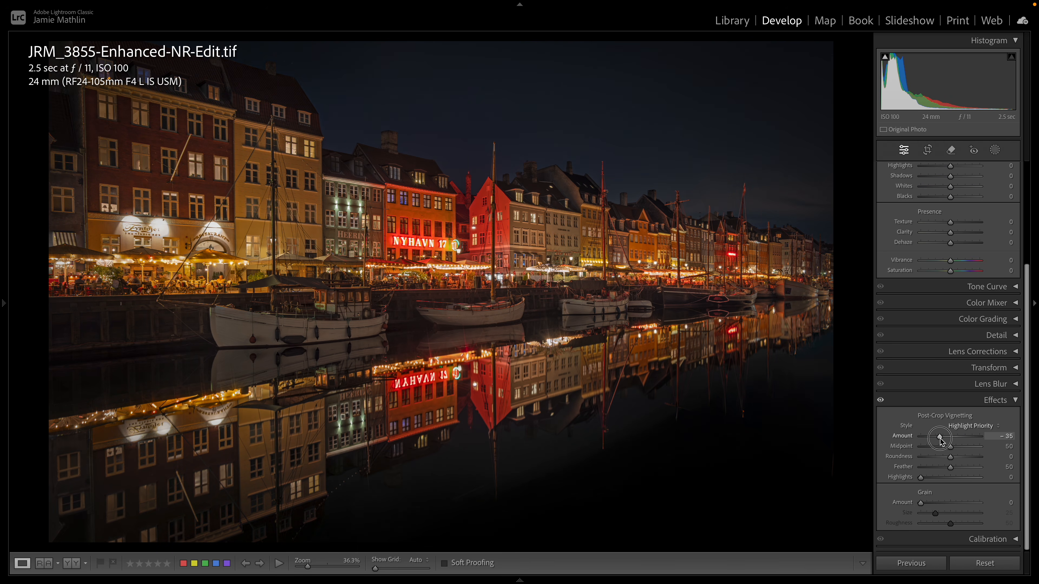
drag(941, 439, 941, 439)
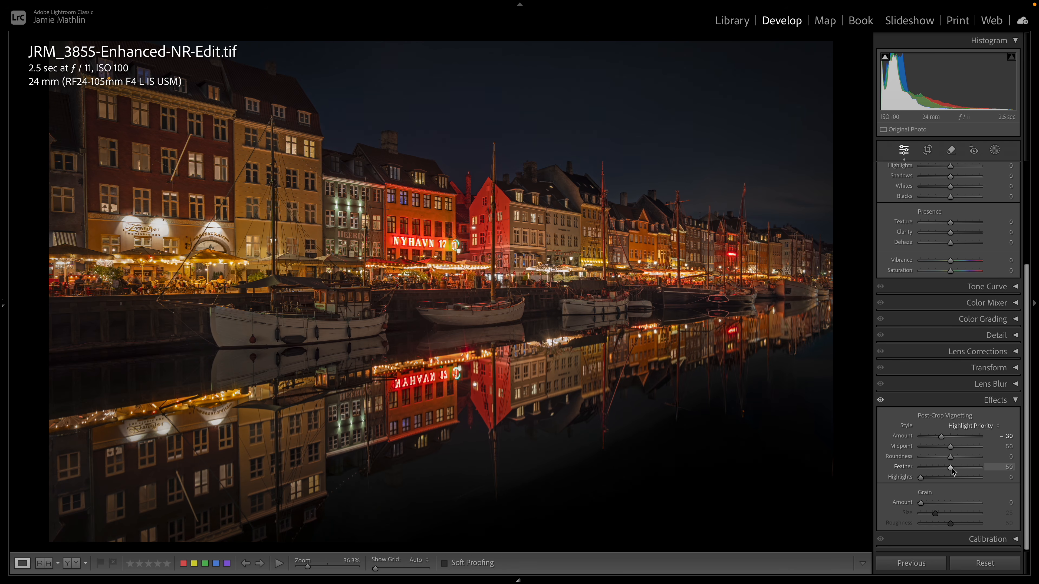
drag(952, 469, 1008, 467)
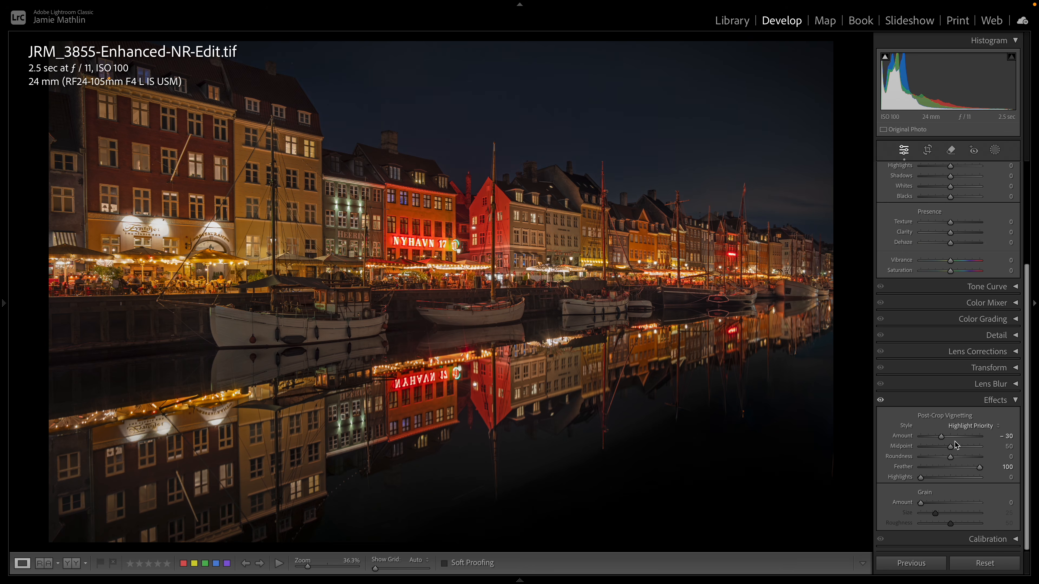
drag(942, 441, 941, 442)
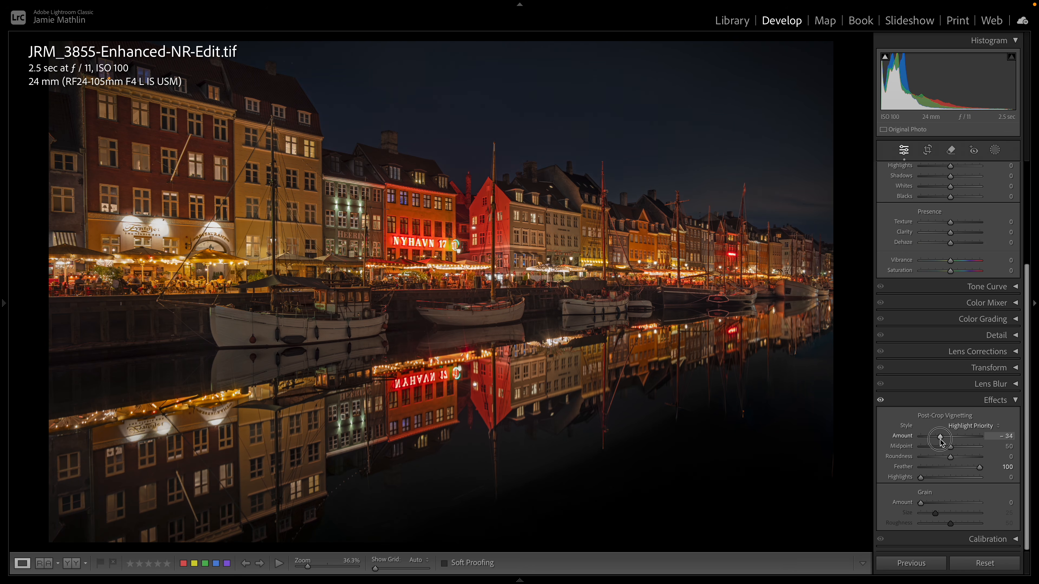
drag(941, 442, 943, 442)
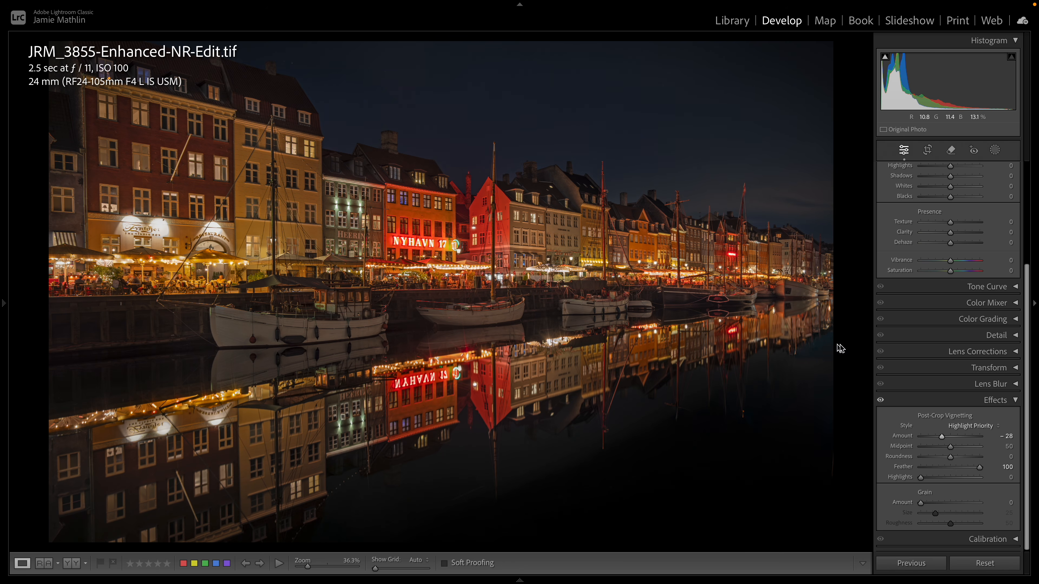
Create a brush mask on the photo with Feather 100, Flow 40 and Exposure -0.76, and hide the mask overlay.
click(995, 150)
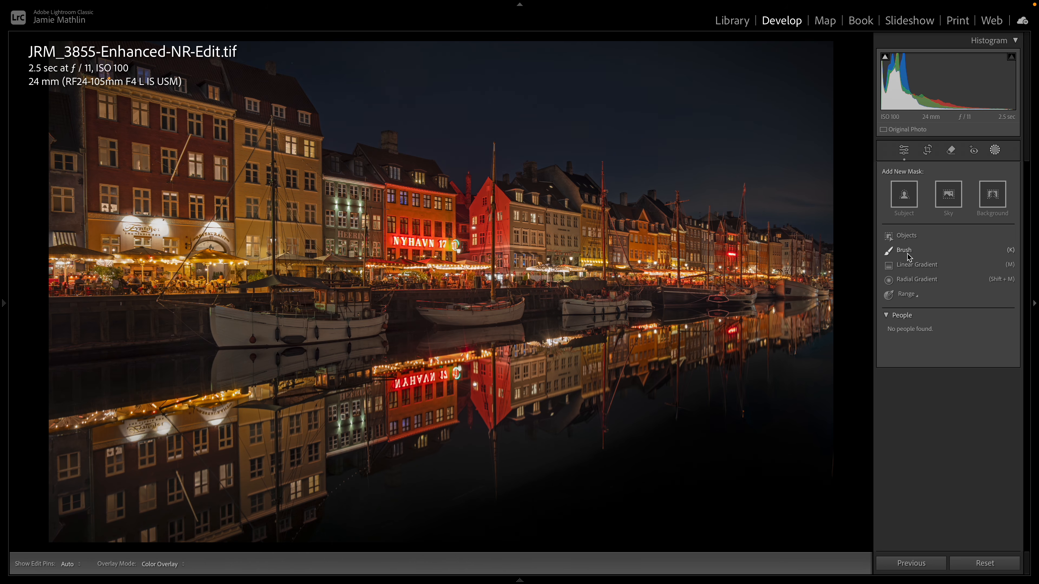
click(904, 251)
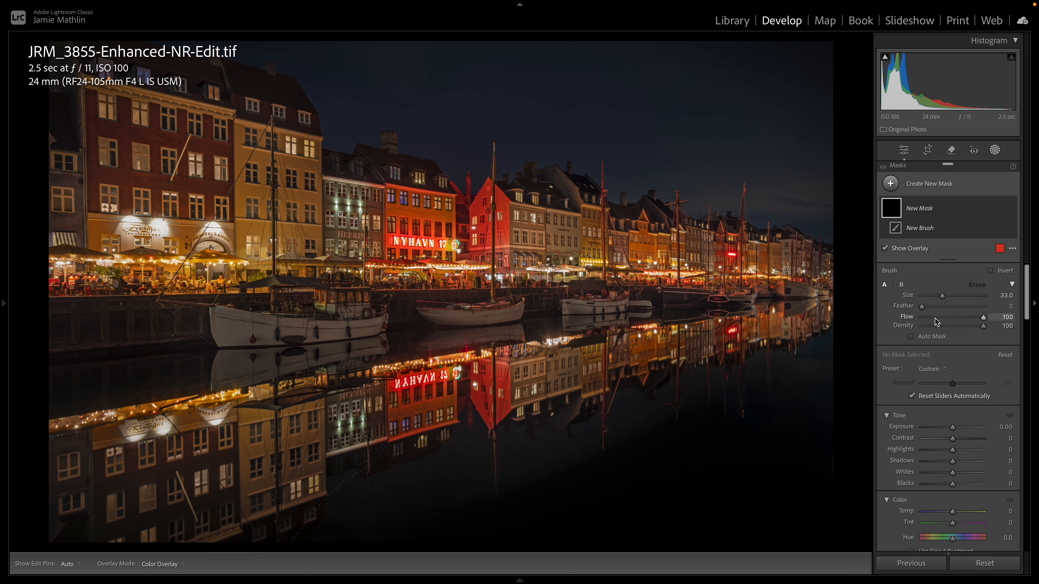
drag(941, 320, 986, 307)
drag(951, 427, 947, 427)
key(o)
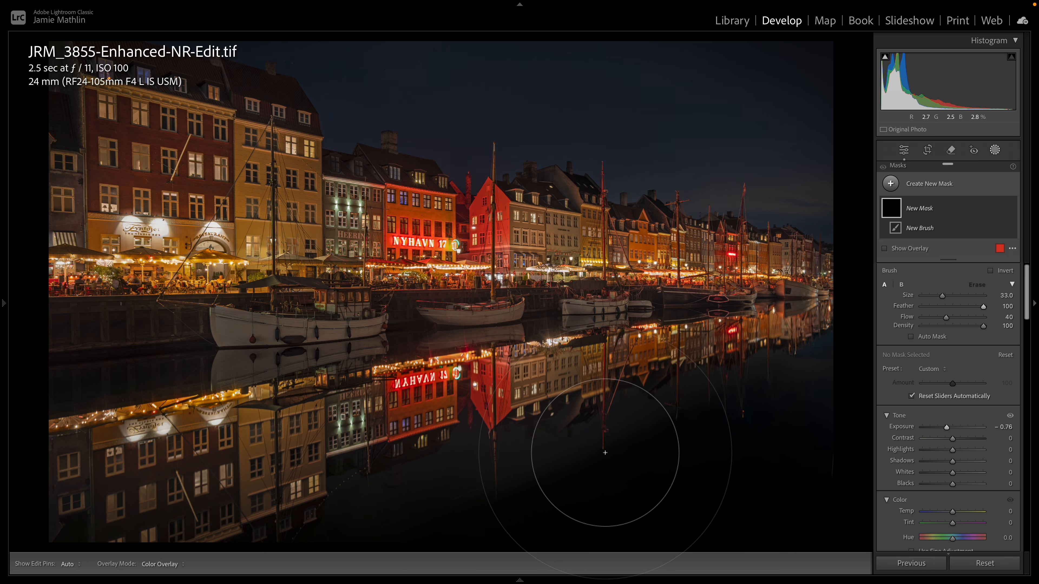
Paint the darkening mask over the open water below the distant building reflections with a size 12 brush, and leave masking.
scroll(605, 453, down, 9)
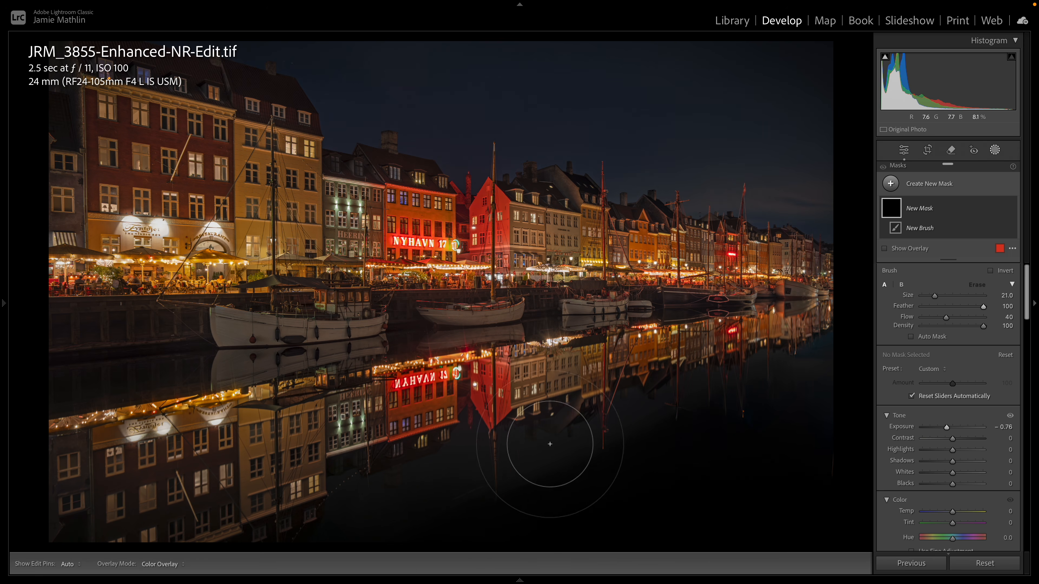
scroll(527, 452, down, 2)
mouse_move(617, 429)
mouse_down()
mouse_move(450, 480)
mouse_move(564, 444)
mouse_move(260, 558)
mouse_move(610, 411)
mouse_move(480, 486)
mouse_move(435, 501)
mouse_move(717, 380)
mouse_move(461, 503)
mouse_move(240, 548)
mouse_move(516, 440)
mouse_move(489, 478)
mouse_move(345, 529)
mouse_move(561, 440)
mouse_move(399, 479)
mouse_move(647, 394)
mouse_move(721, 394)
mouse_move(768, 374)
mouse_up()
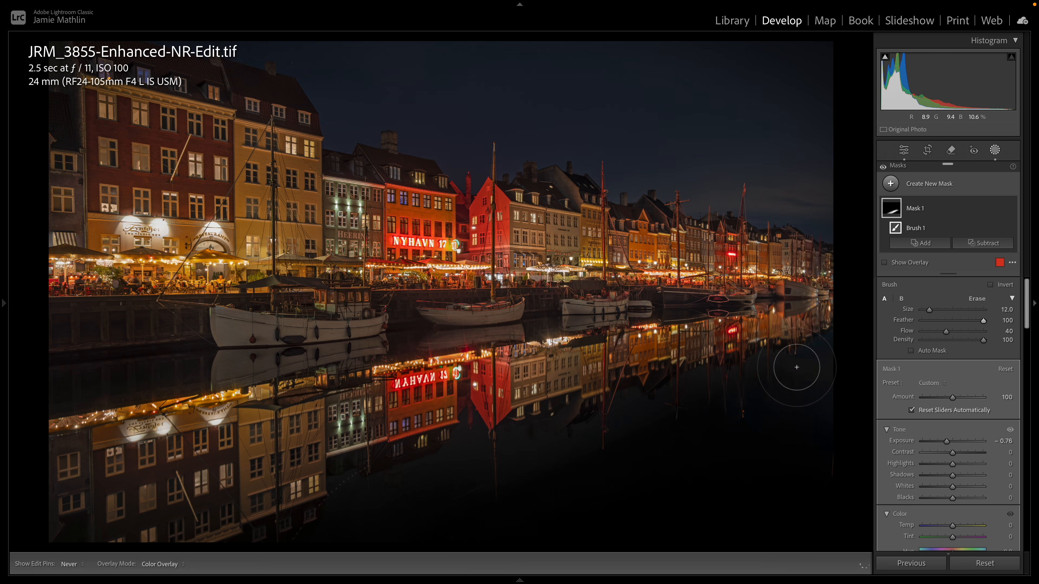
key(h)
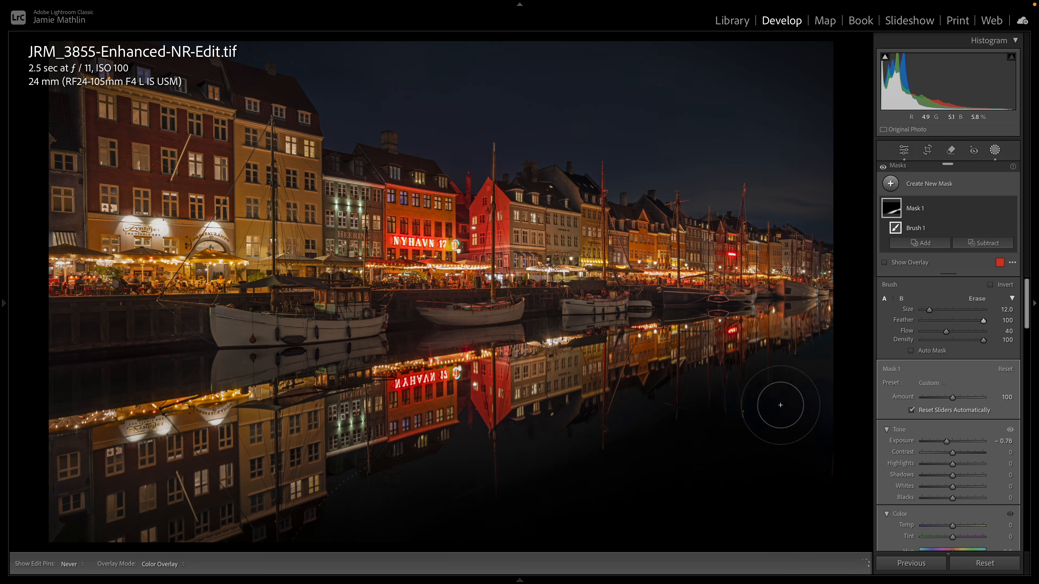
key(h)
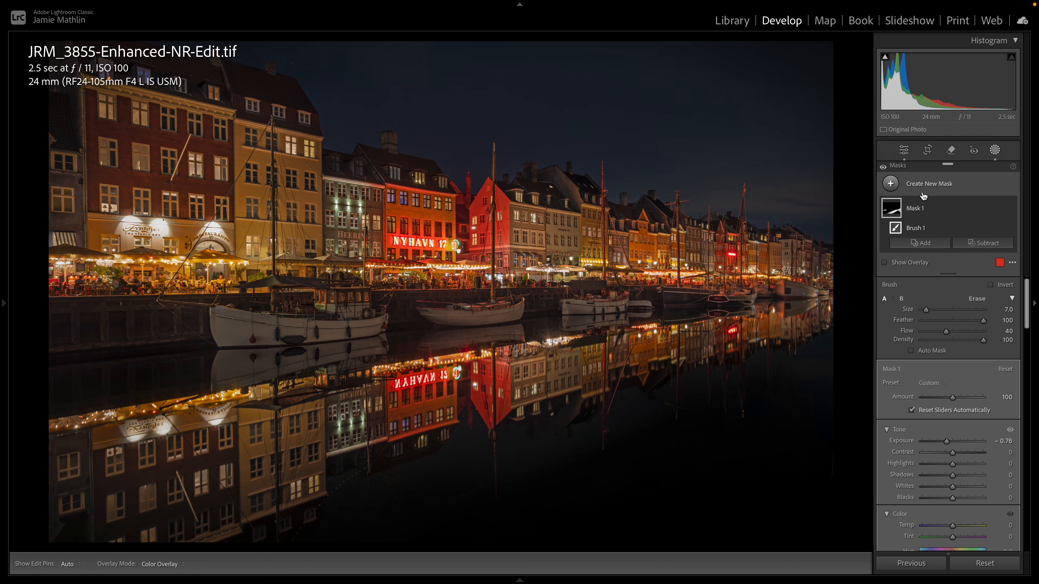
click(994, 154)
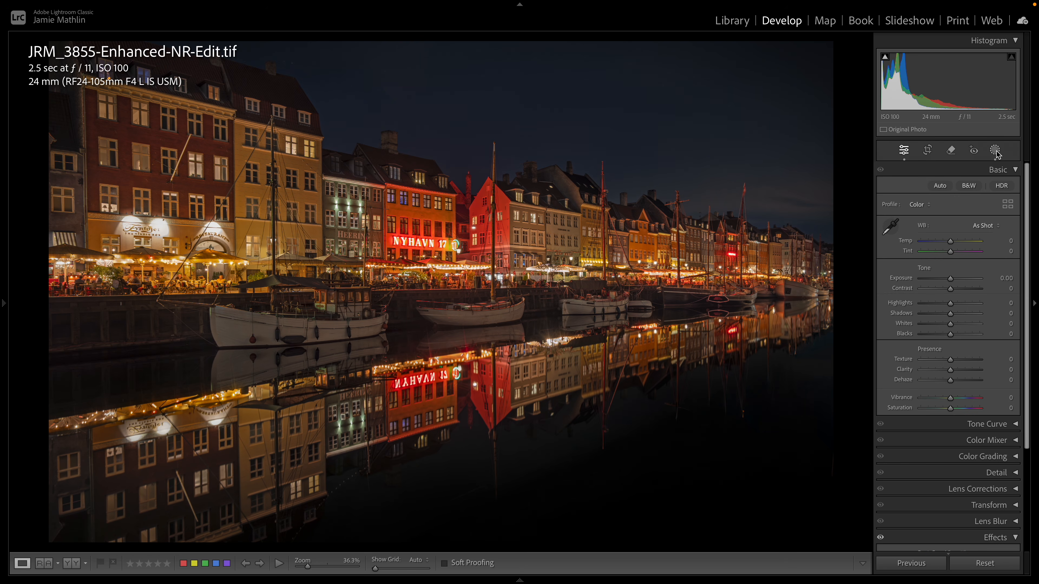
Set the photo's Highlights to -27, Shadows to +32, Exposure to +0.40, Vibrance to +50 and Saturation to -18.
click(942, 307)
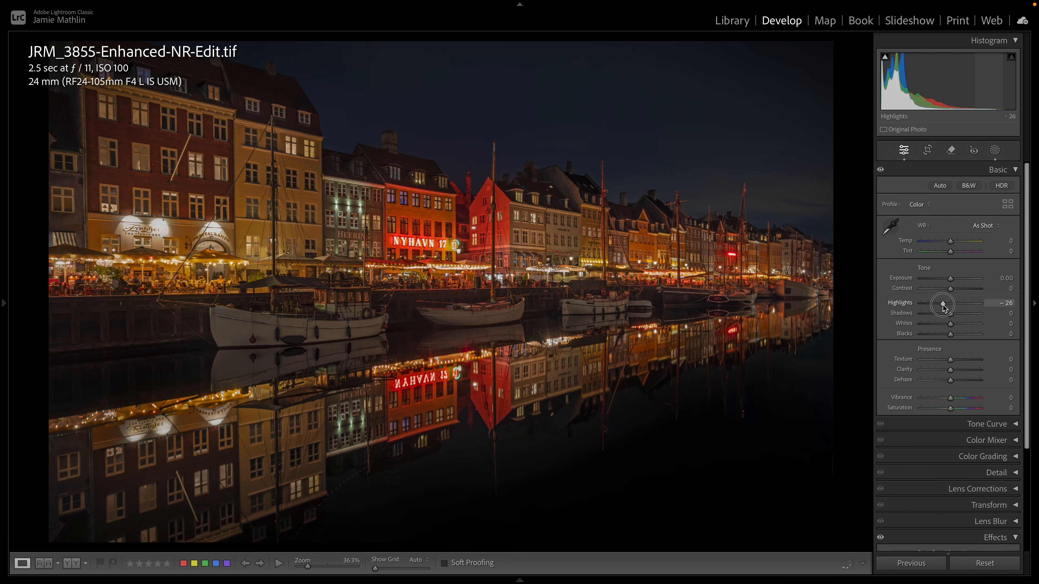
drag(951, 313, 953, 281)
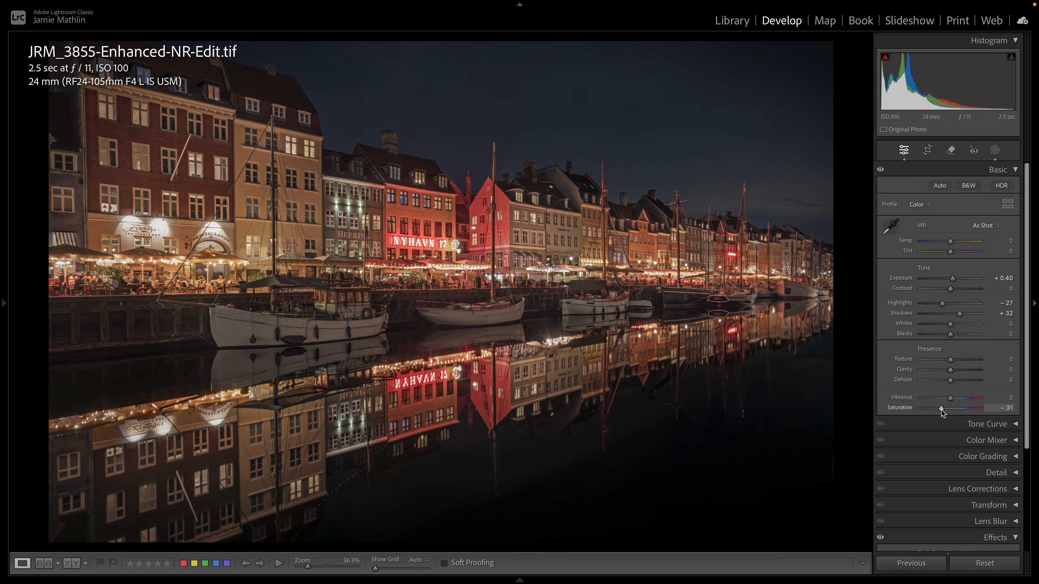
drag(942, 410, 944, 412)
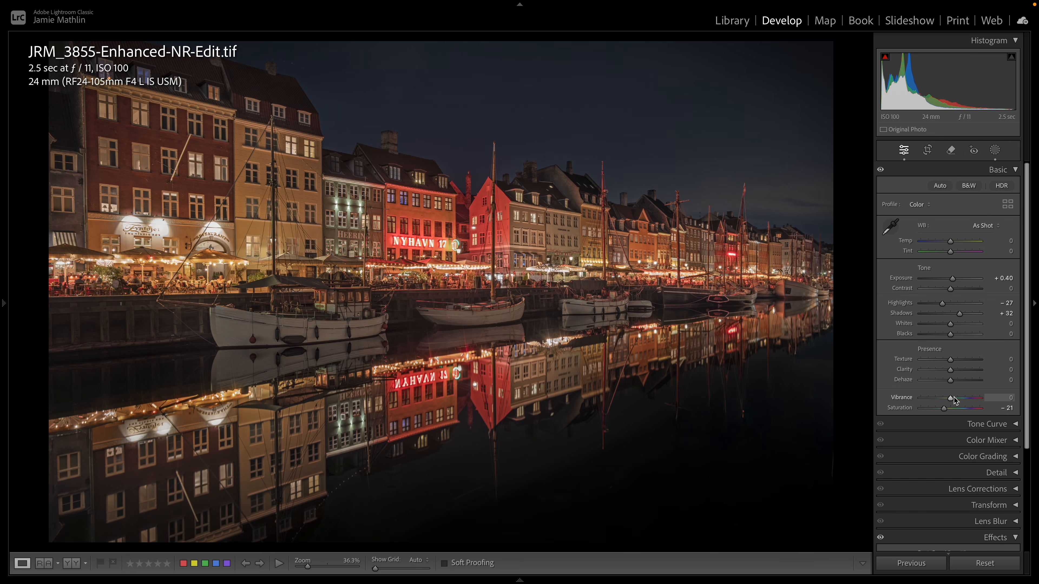
click(964, 401)
drag(964, 401, 966, 402)
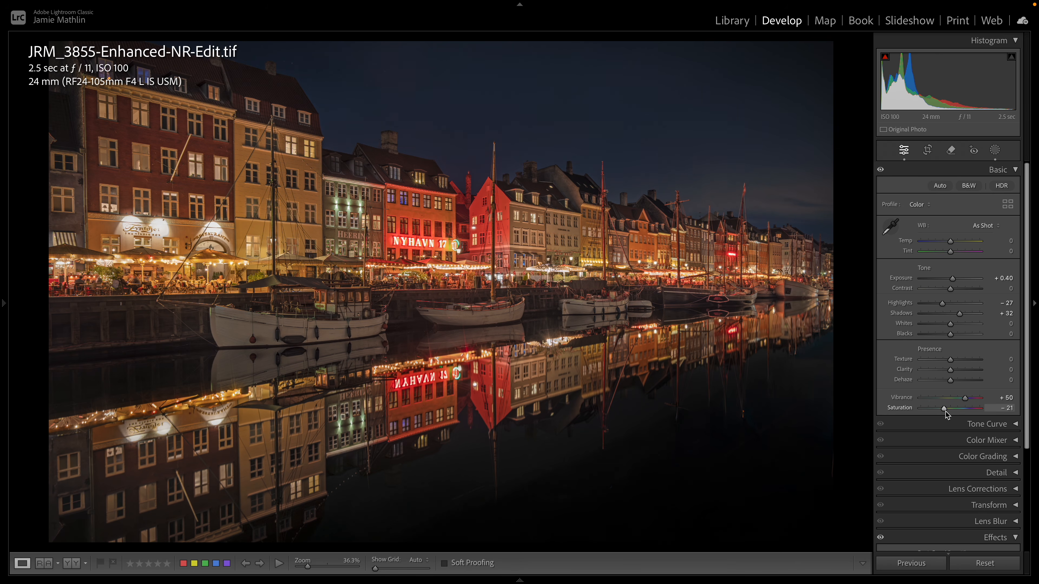
drag(946, 412, 946, 411)
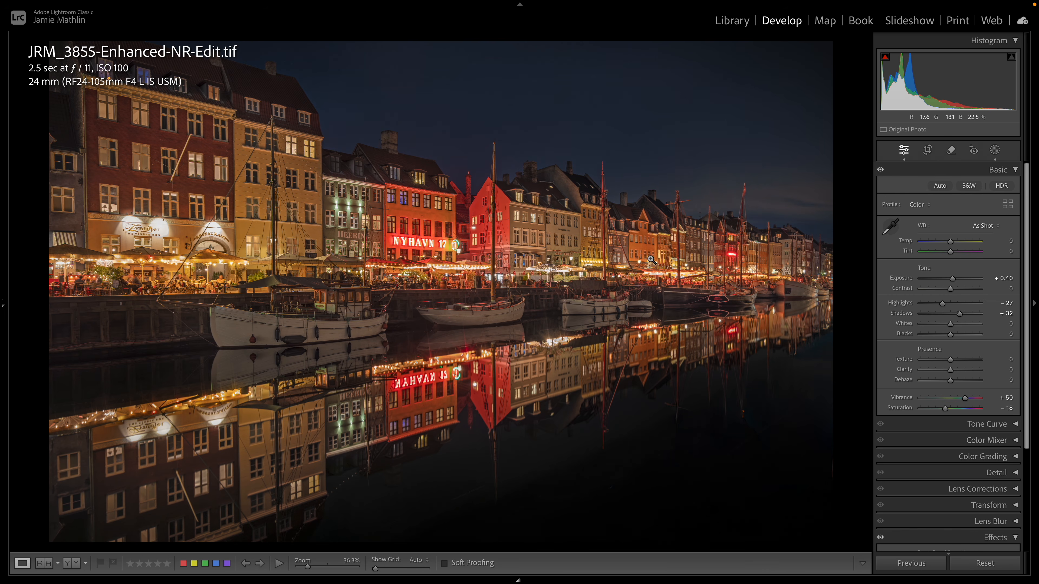
Set the photo's Temp to +5, Contrast to +22, Shadows to +38, Whites to -10, Blacks to -3 and Texture to +4.
drag(955, 246, 955, 247)
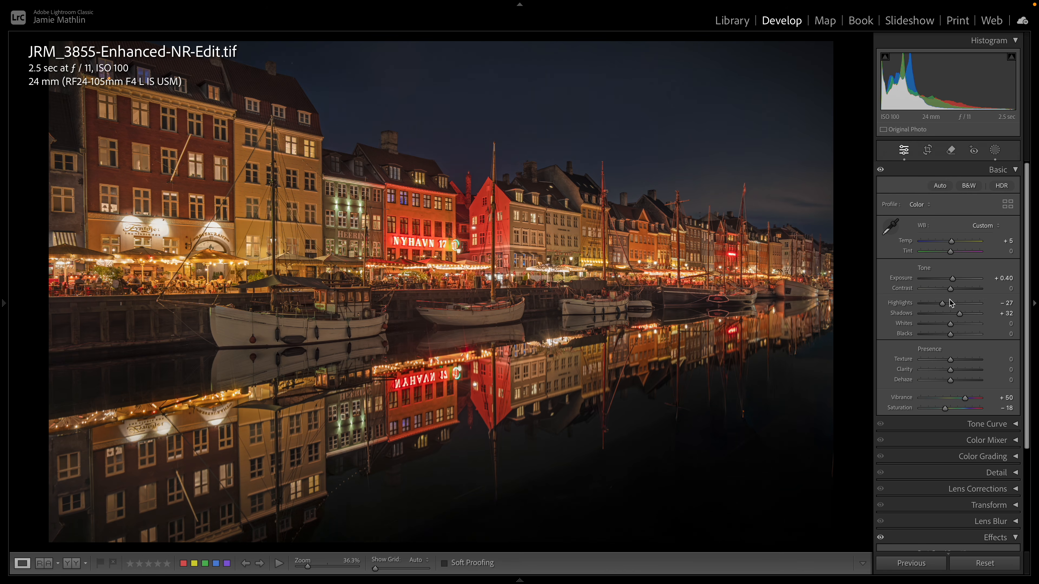
drag(951, 289, 959, 293)
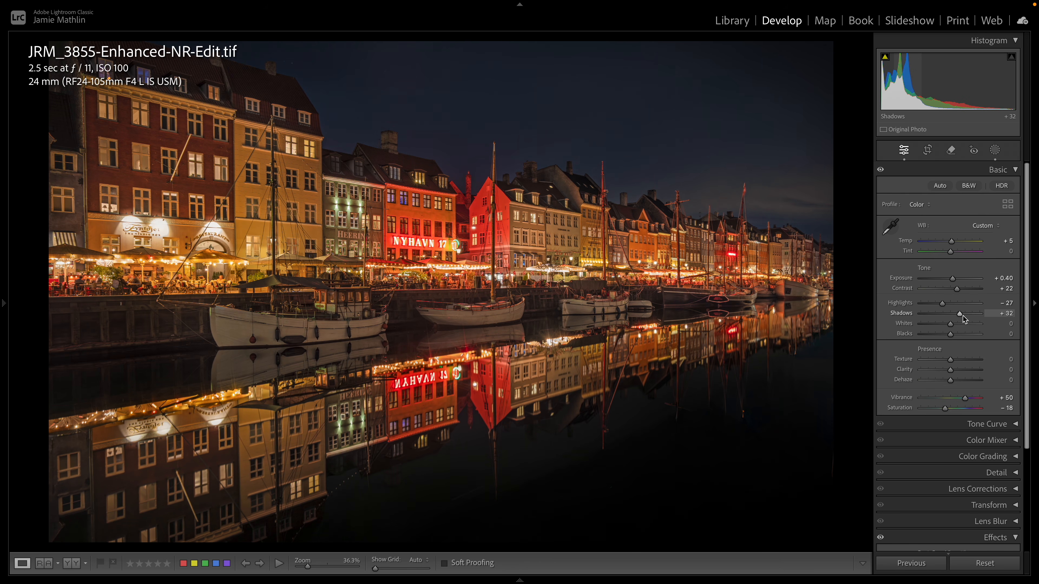
drag(963, 315, 963, 317)
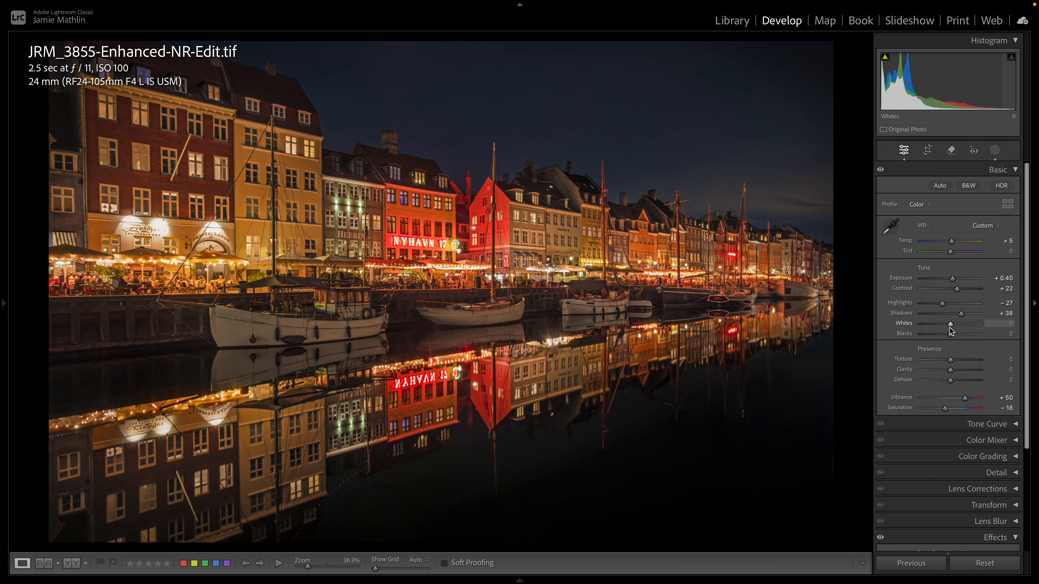
alt+click(951, 326)
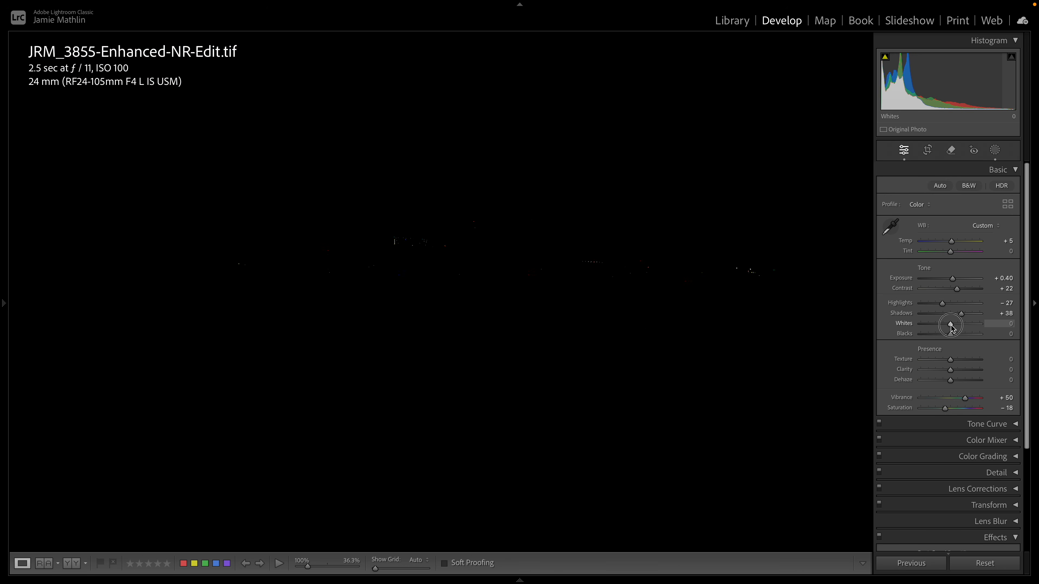
drag(952, 328, 950, 336)
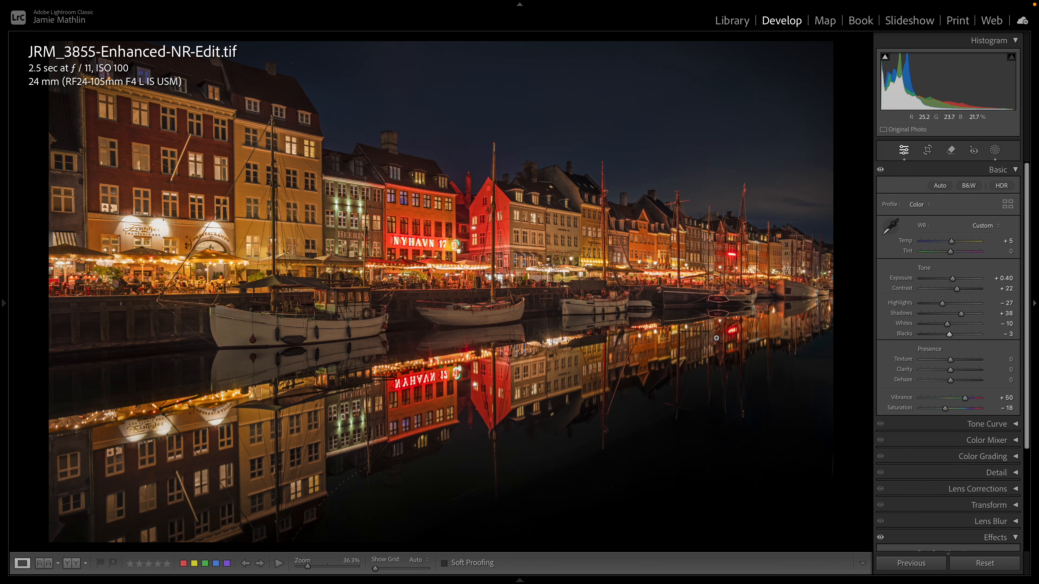
click(951, 361)
Create a second brush mask with Feather 100, Flow 40 and Clarity set to 40.
click(995, 151)
click(931, 186)
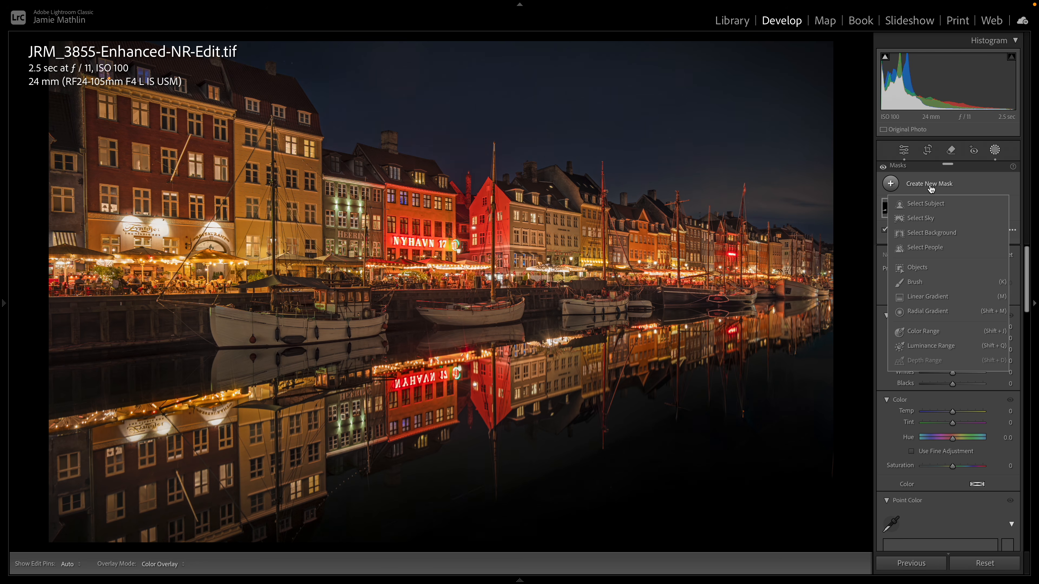
click(914, 282)
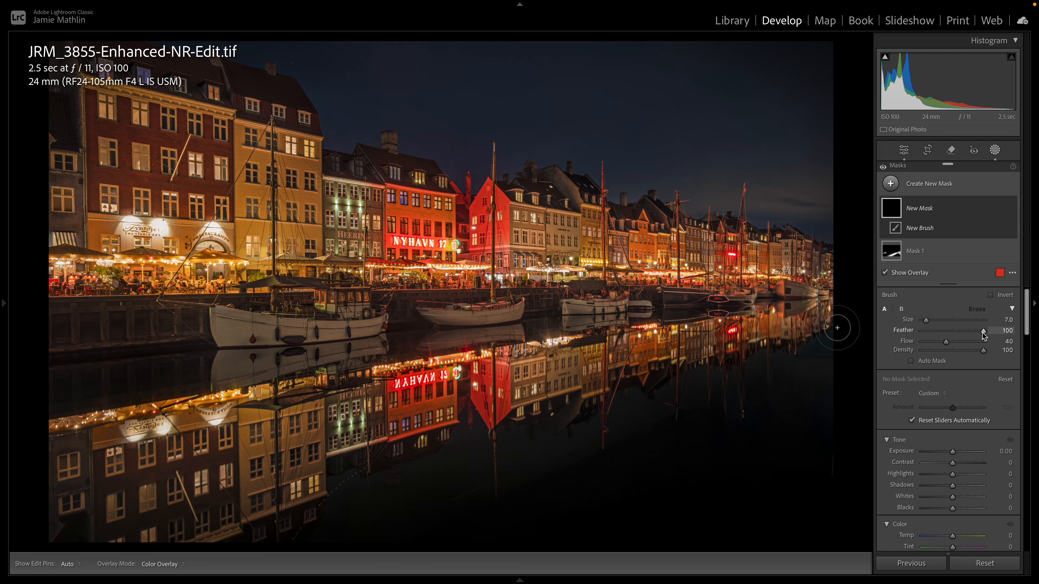
scroll(958, 492, down, 5)
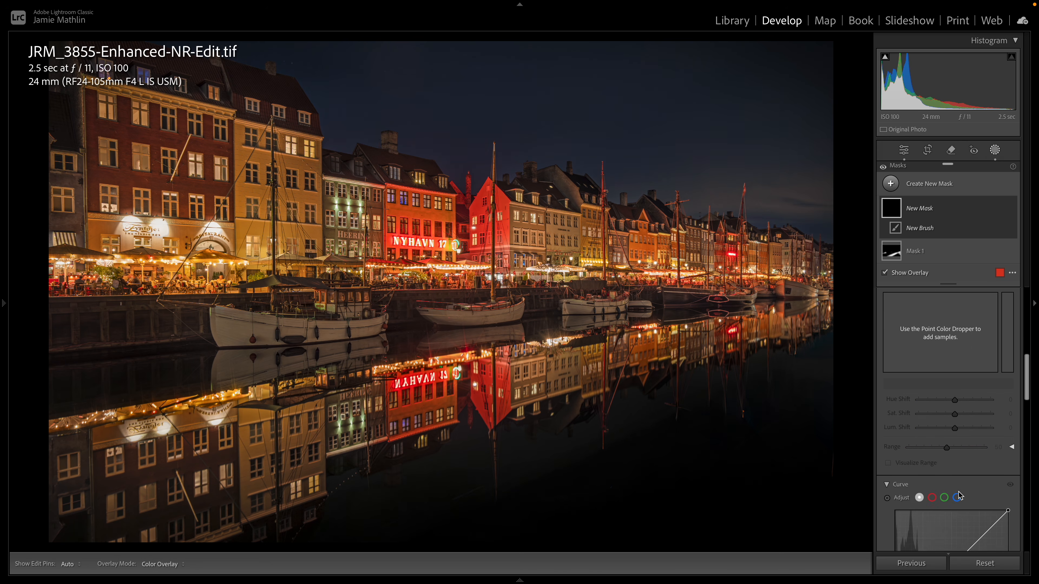
scroll(959, 493, down, 5)
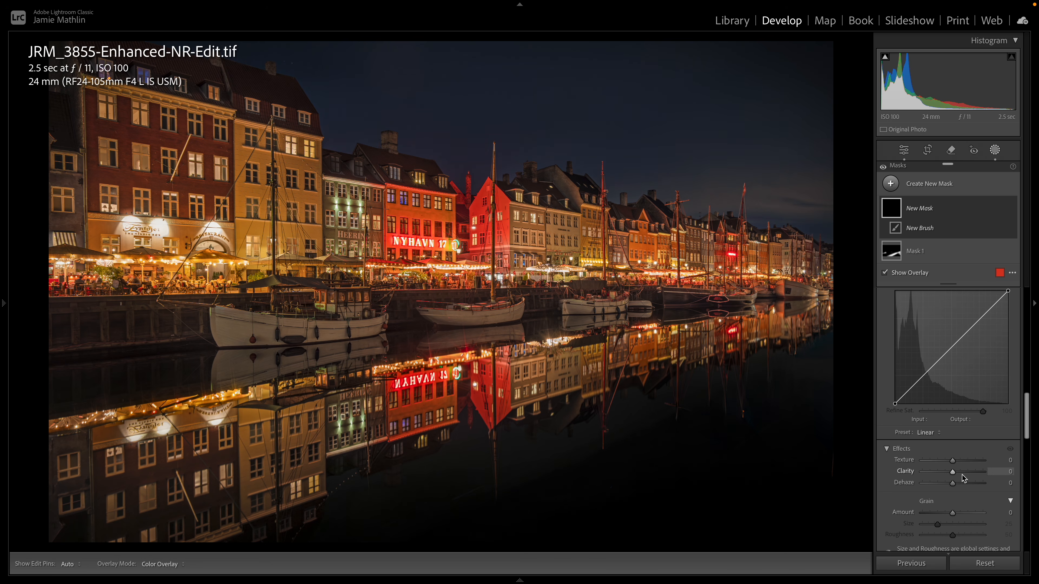
drag(963, 478, 967, 477)
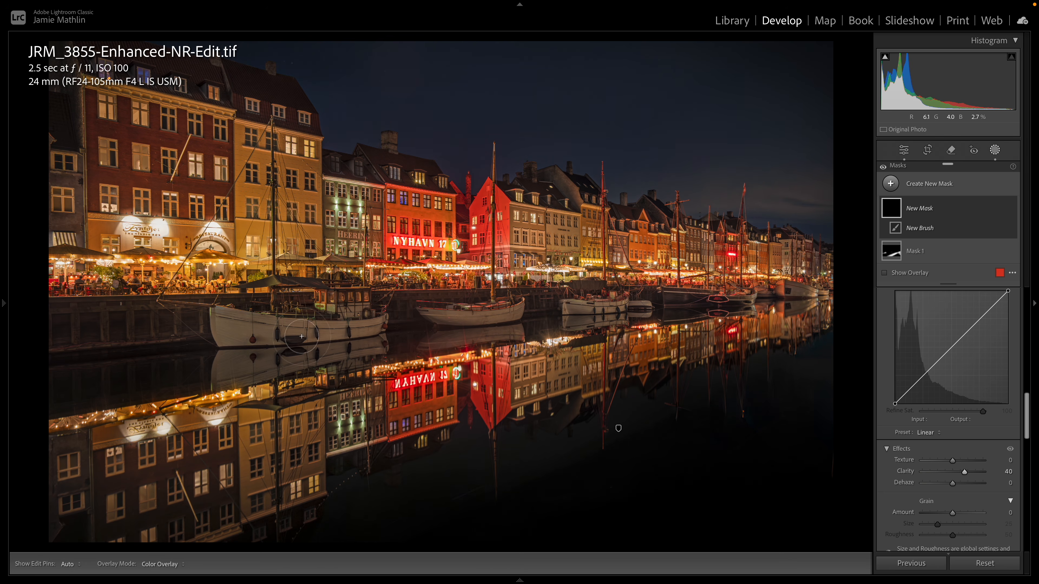
Enlarge the brush and paint the clarity mask across the waterfront buildings and their reflections, and leave masking.
key(bracketright)
key(bracketright)
key(bracketright)
key(bracketright)
key(bracketright)
key(bracketright)
key(bracketright)
key(bracketright)
key(bracketright)
key(bracketright)
mouse_move(108, 473)
mouse_down()
mouse_move(233, 456)
mouse_move(71, 509)
mouse_move(551, 354)
mouse_move(841, 285)
mouse_move(758, 267)
mouse_up()
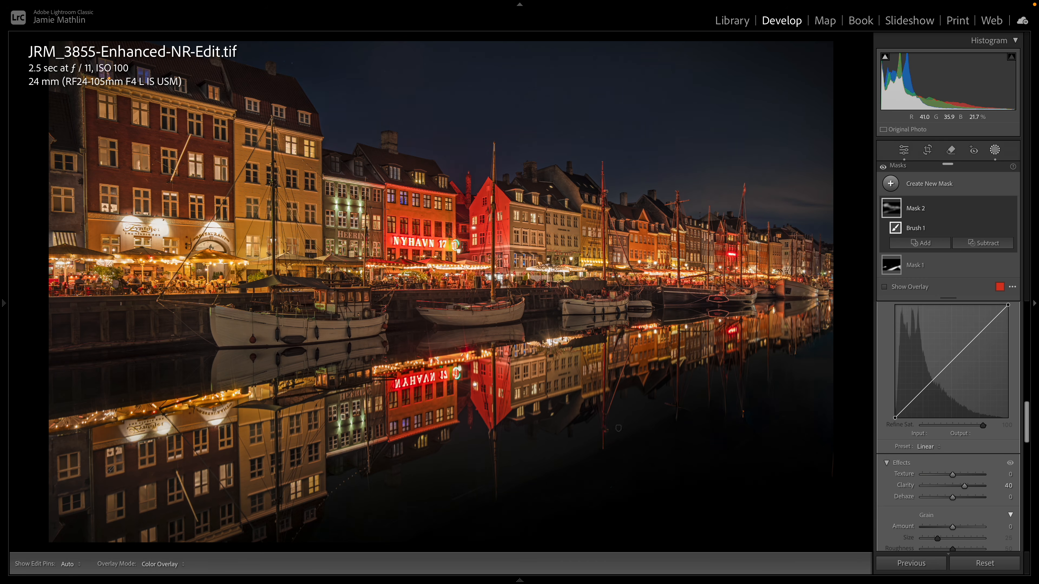
key(h)
key(h)
click(995, 150)
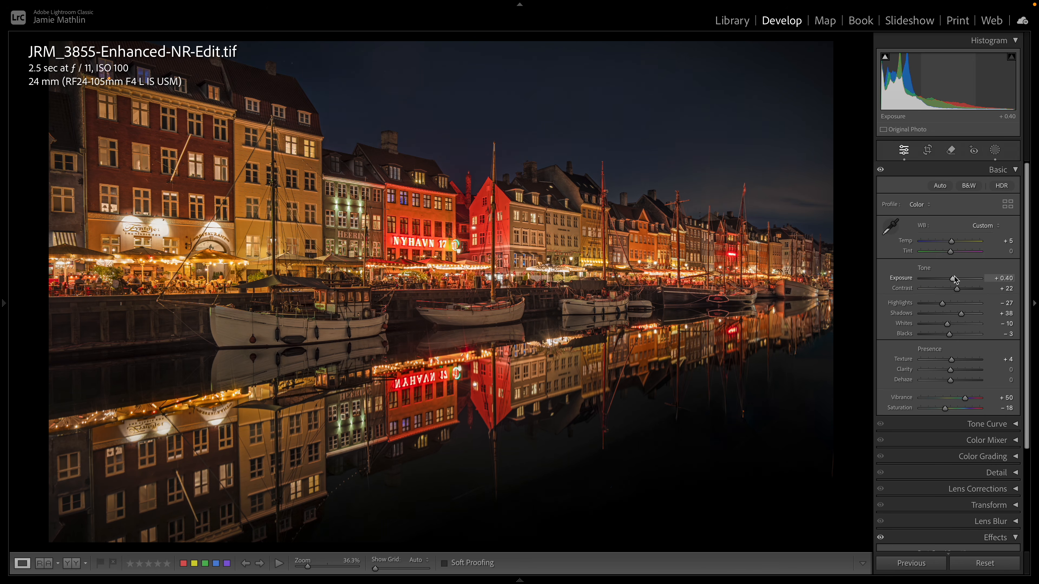
Set Exposure to +0.75, Highlights to -56, Vibrance to +32 and Saturation to -11, adjust Tint slightly, and view the photo full screen.
drag(953, 280, 934, 306)
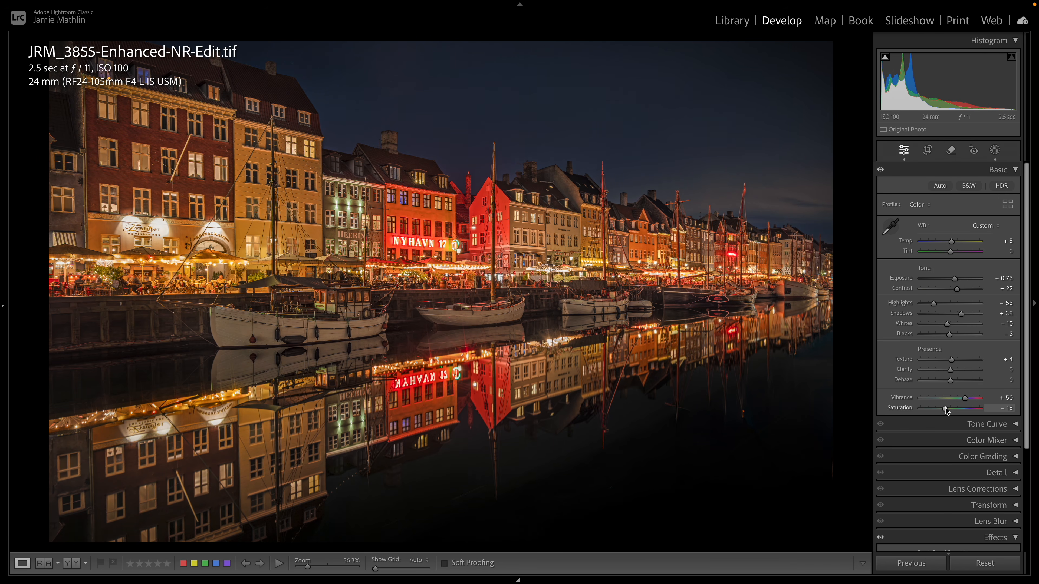
drag(944, 409, 959, 402)
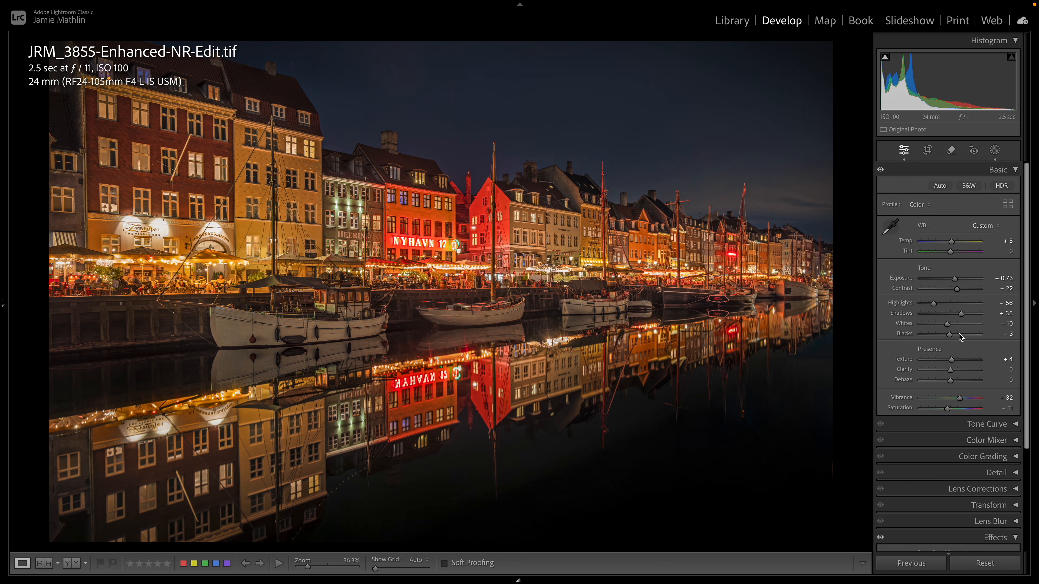
click(950, 252)
drag(950, 253, 954, 256)
key(f)
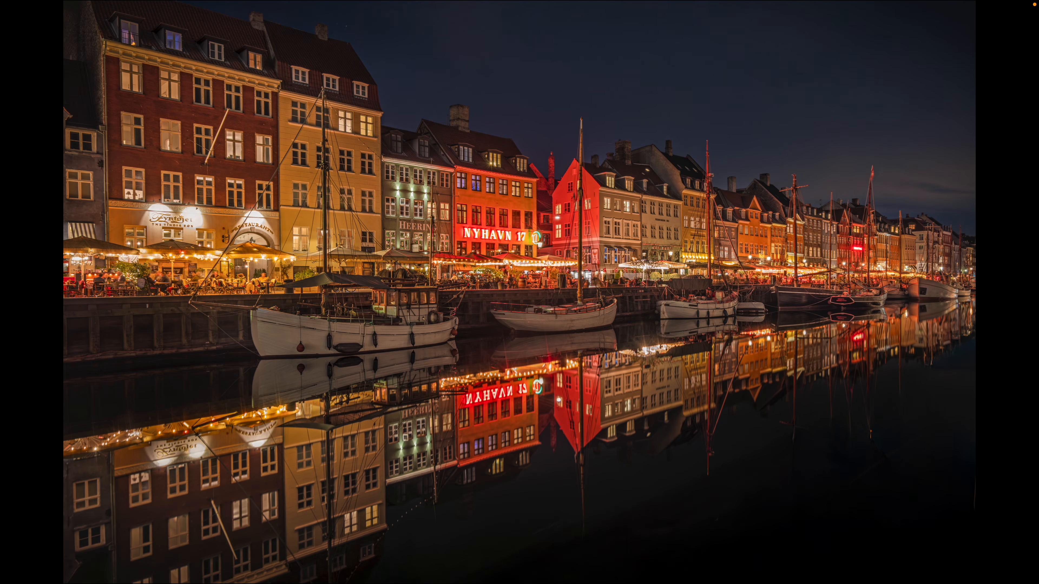